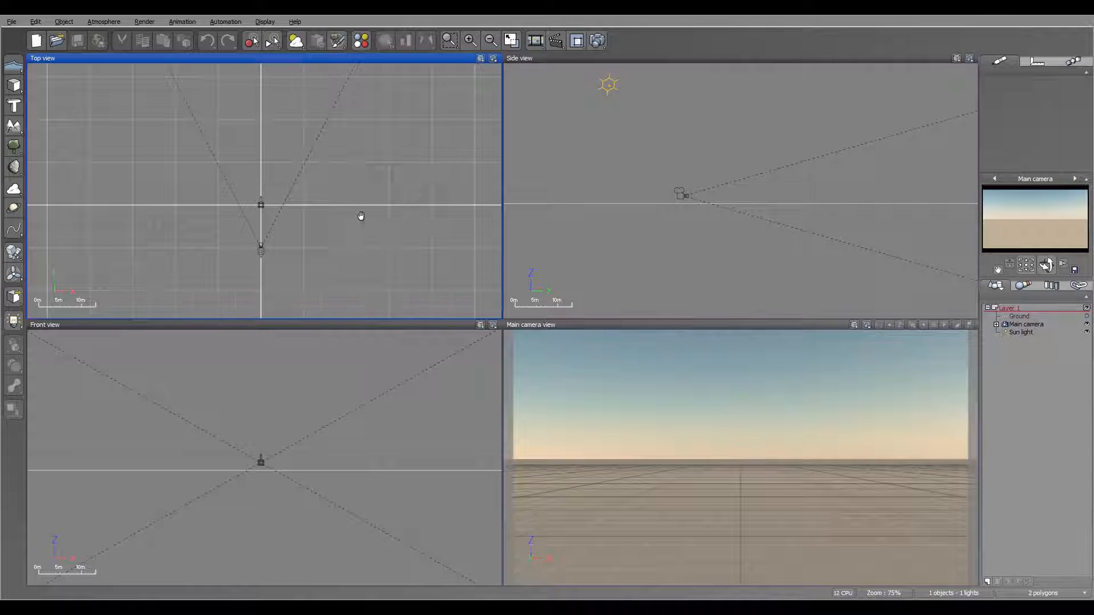
middle_click_drag(361, 216, 370, 224)
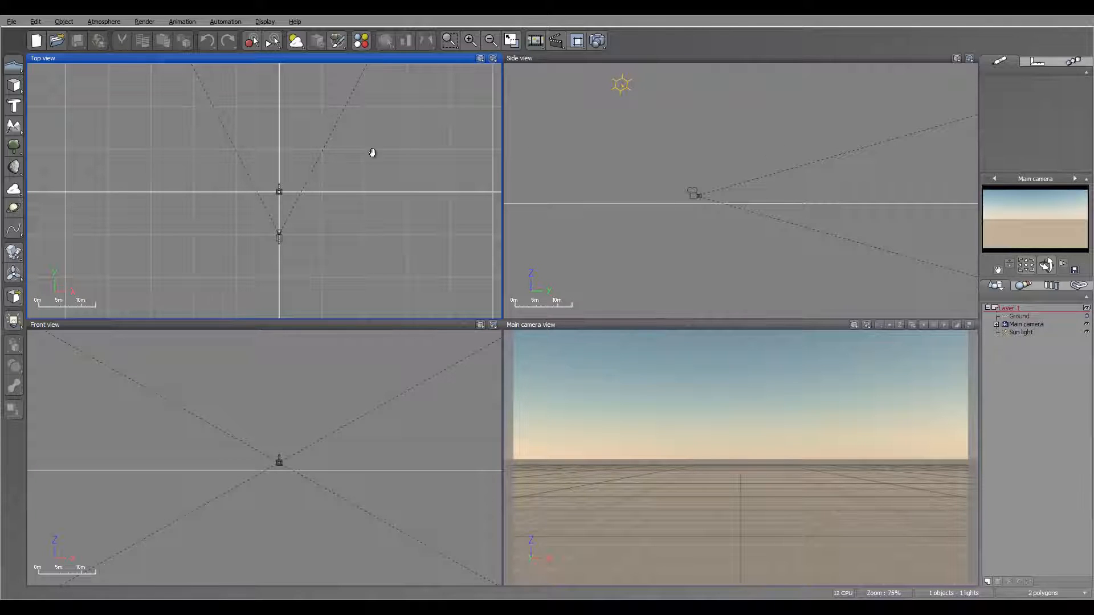
right_click_drag(372, 153, 365, 155)
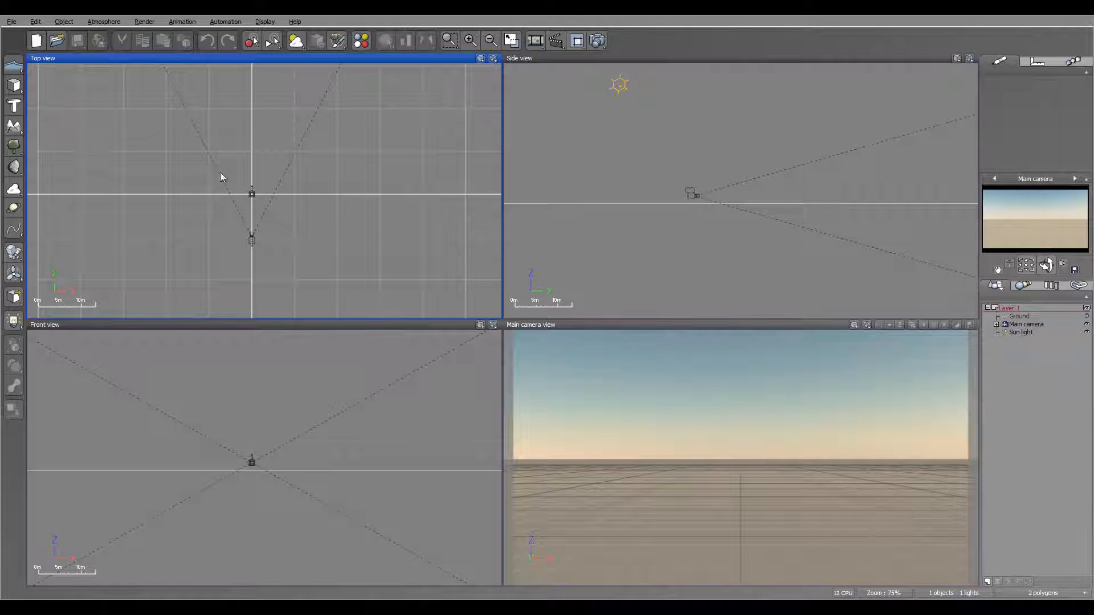
right_click_drag(209, 162, 224, 160)
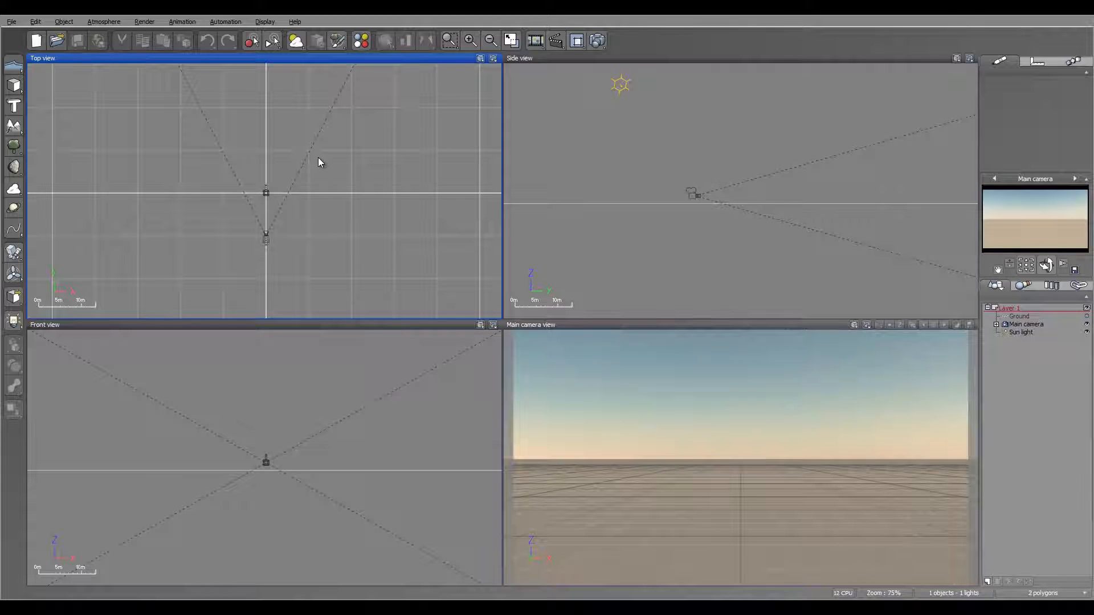
Add a procedural terrain and move it forward in the top view so it lies in front of the main camera
left_click(14, 127)
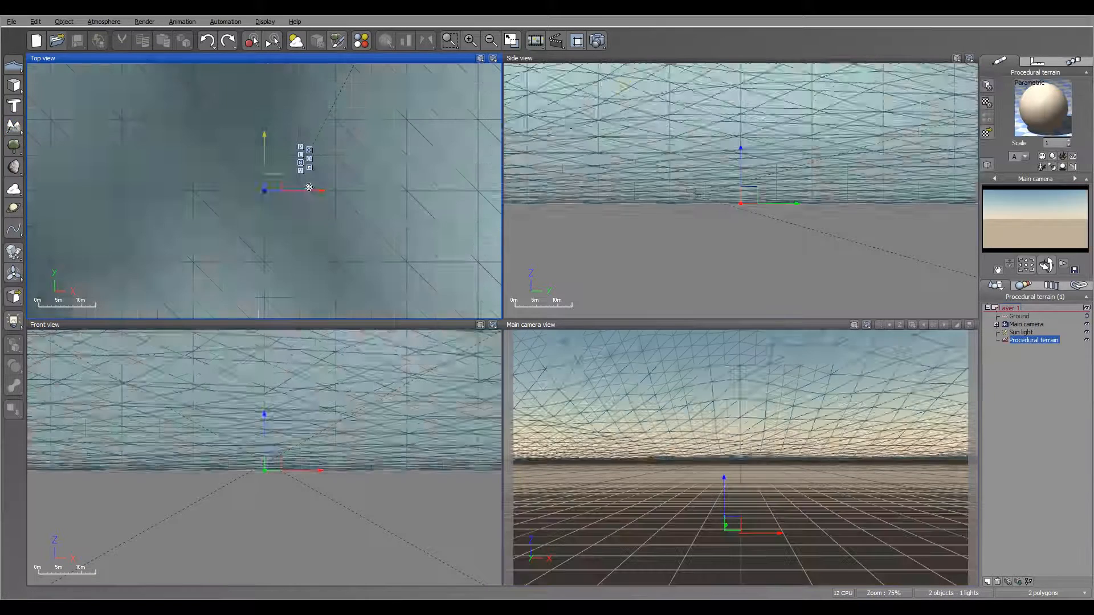
scroll(301, 217, "down", 10)
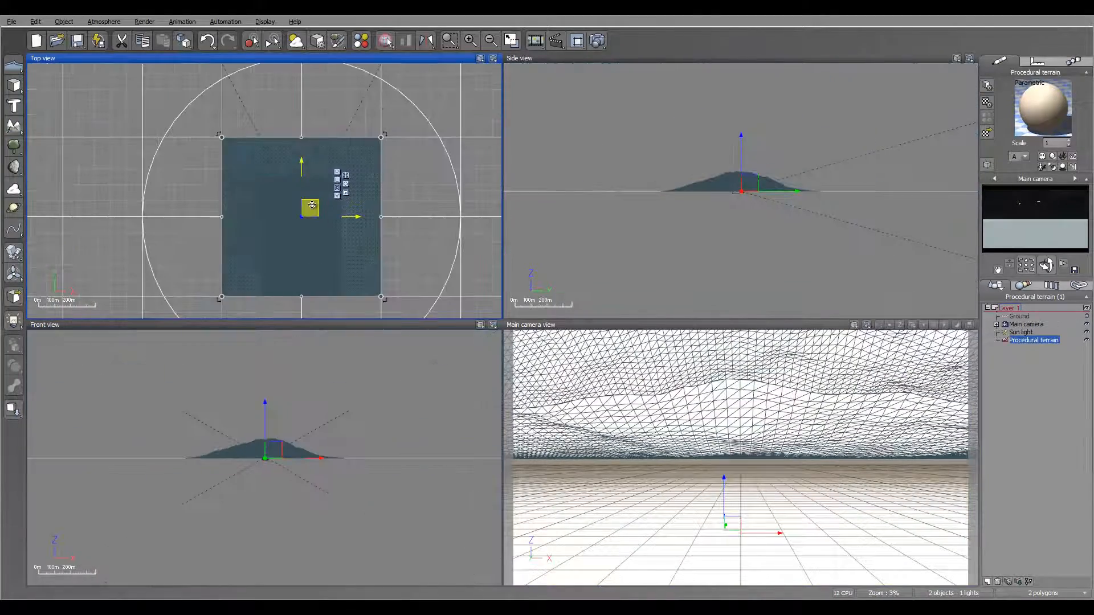
left_click_drag(311, 222, 314, 132)
right_click_drag(244, 178, 232, 265)
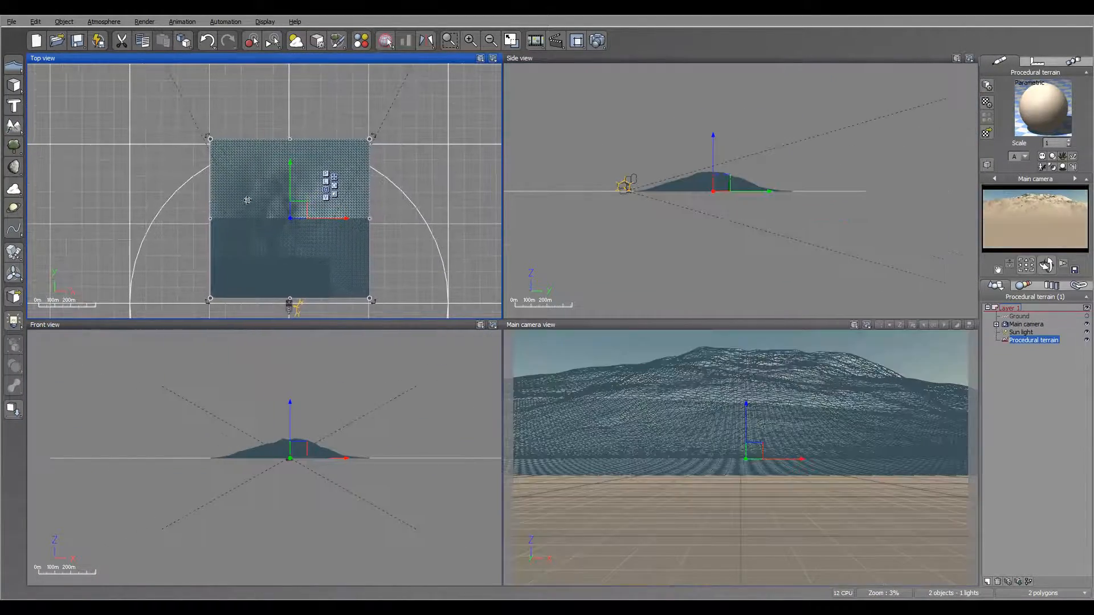
Open the procedural terrain for editing and reset its altitude production function
right_click(284, 181)
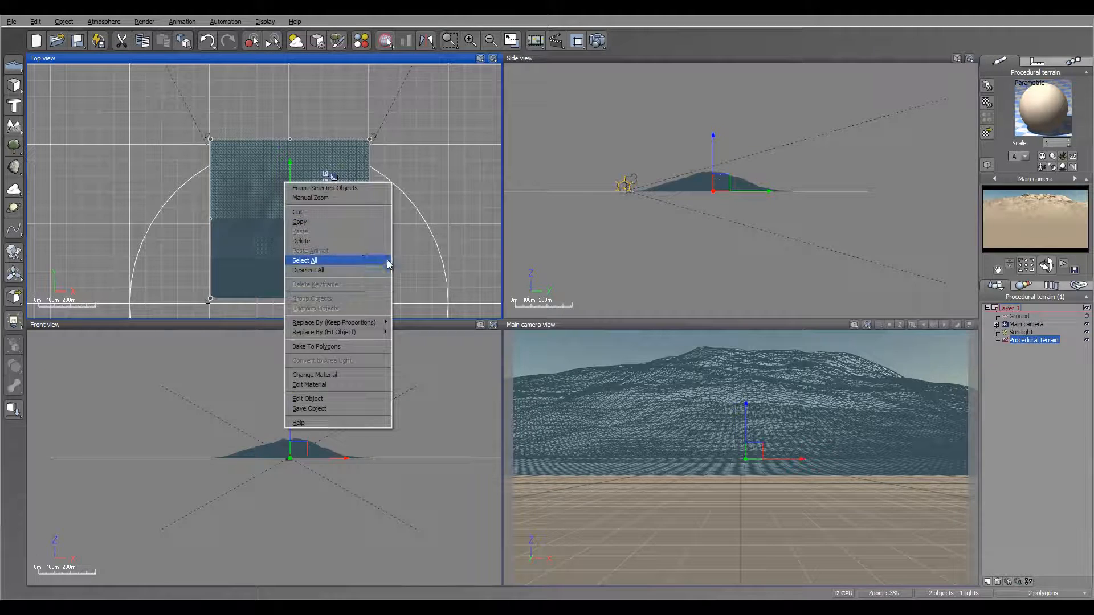
left_click(351, 400)
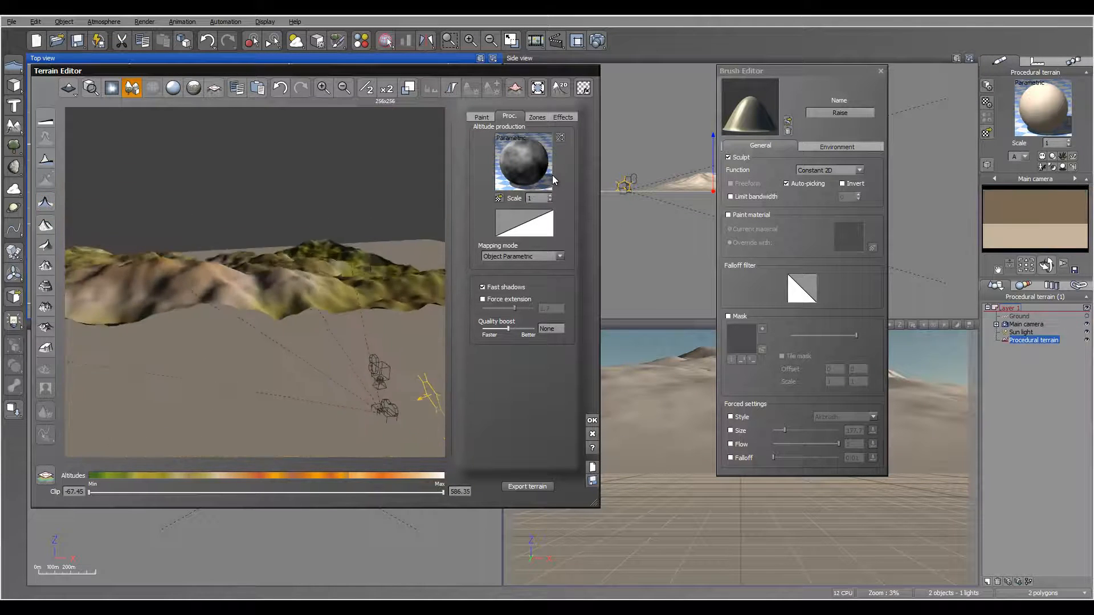
right_click(552, 176)
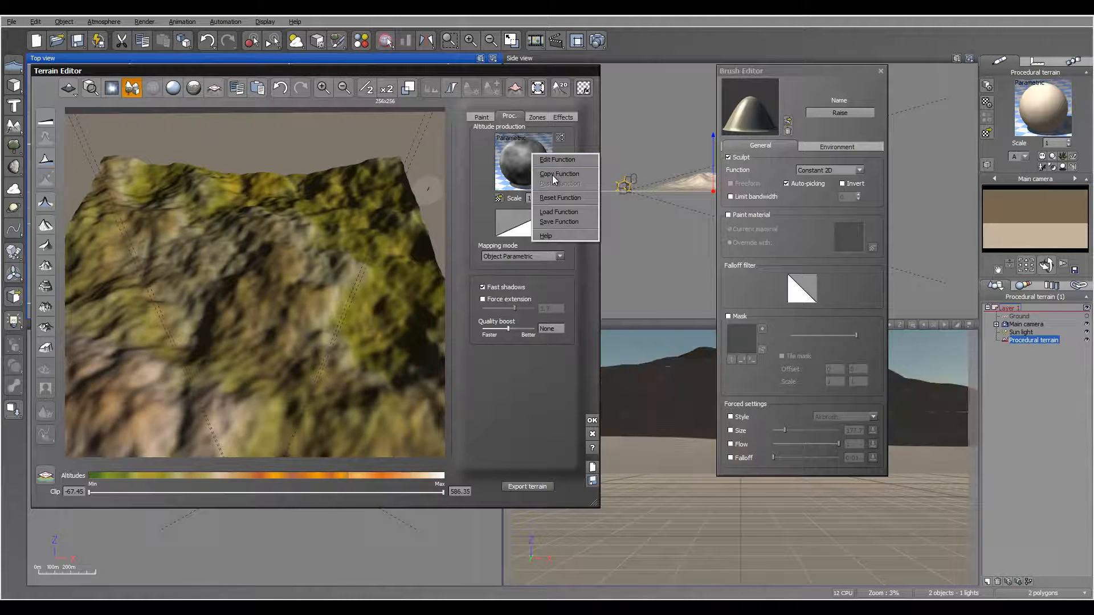
left_click(587, 197)
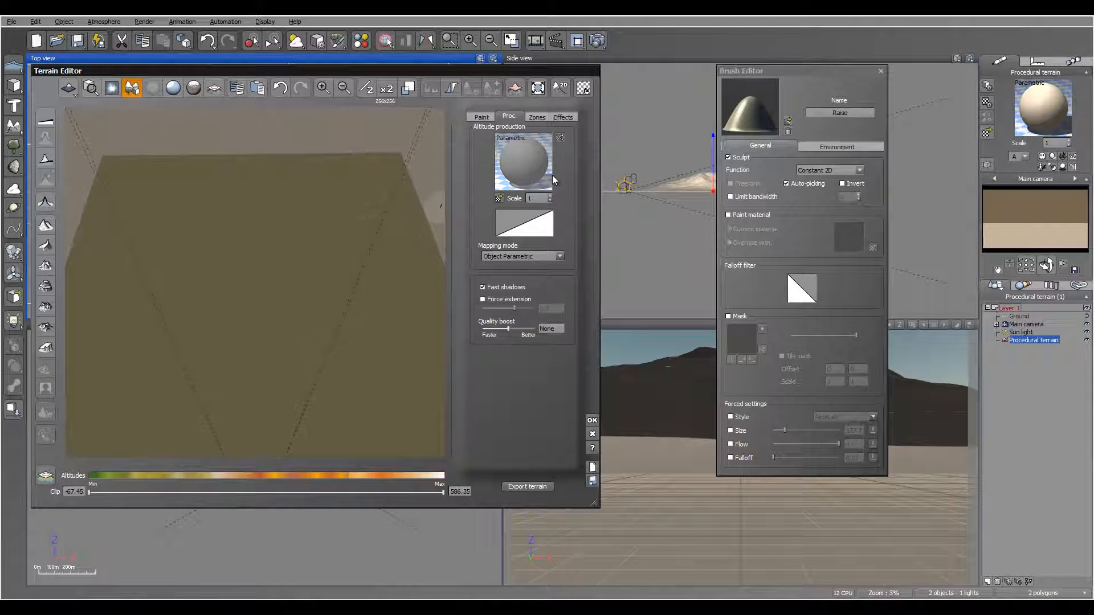
Open the altitude production function for editing and add a texture map node to its graph
right_click(552, 175)
key("Down")
key("Return")
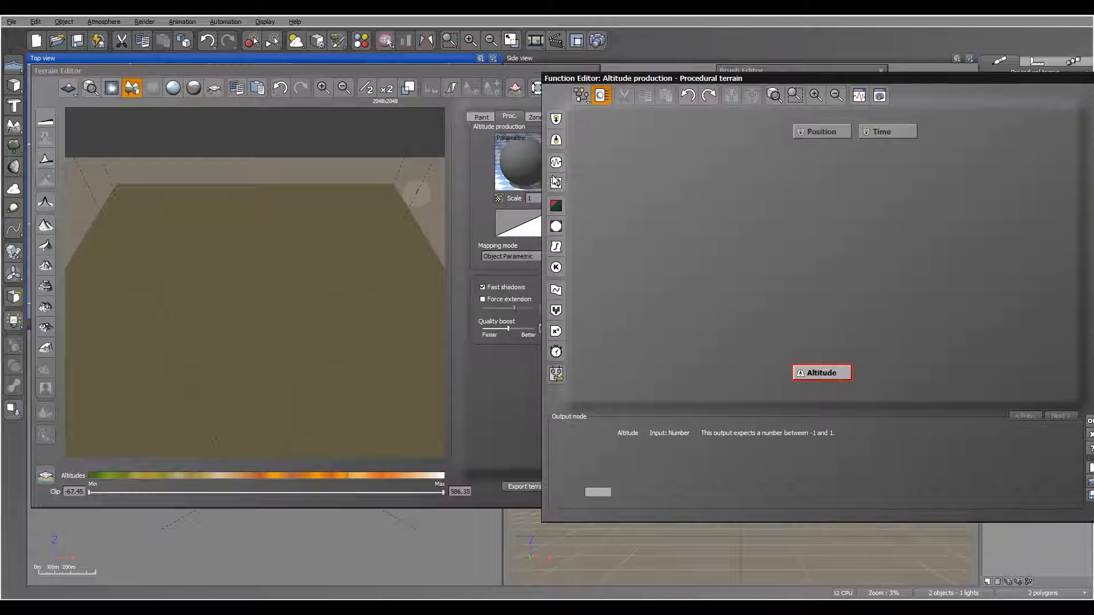
left_click(550, 180)
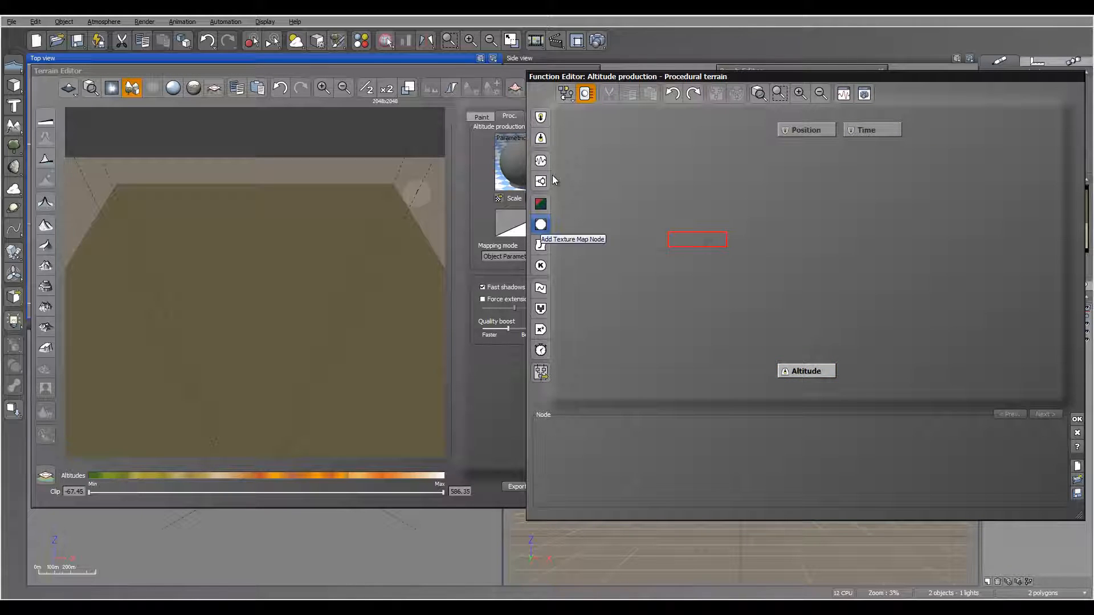
left_click(540, 224)
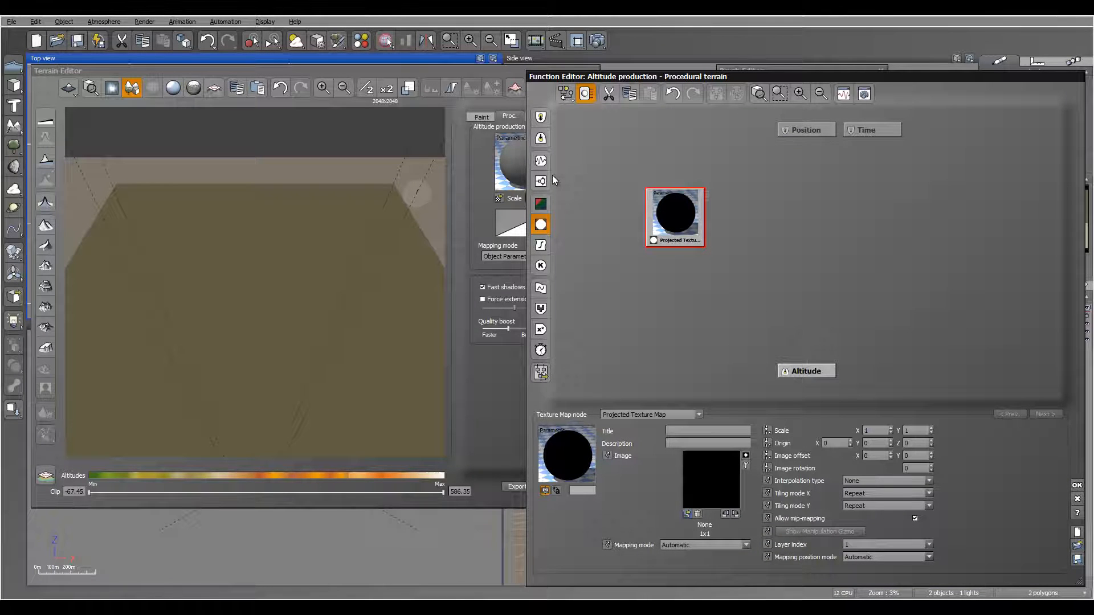
Load c2height.tif from the World Machine Documents folder as the projected texture map's image
left_click(553, 176)
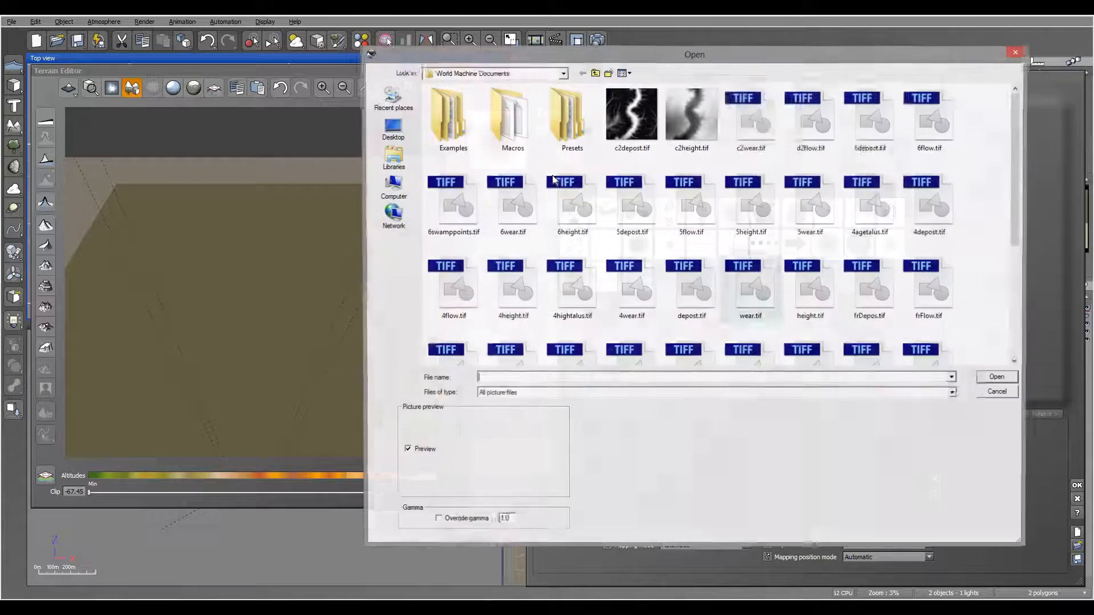
scroll(552, 175, "down", 2)
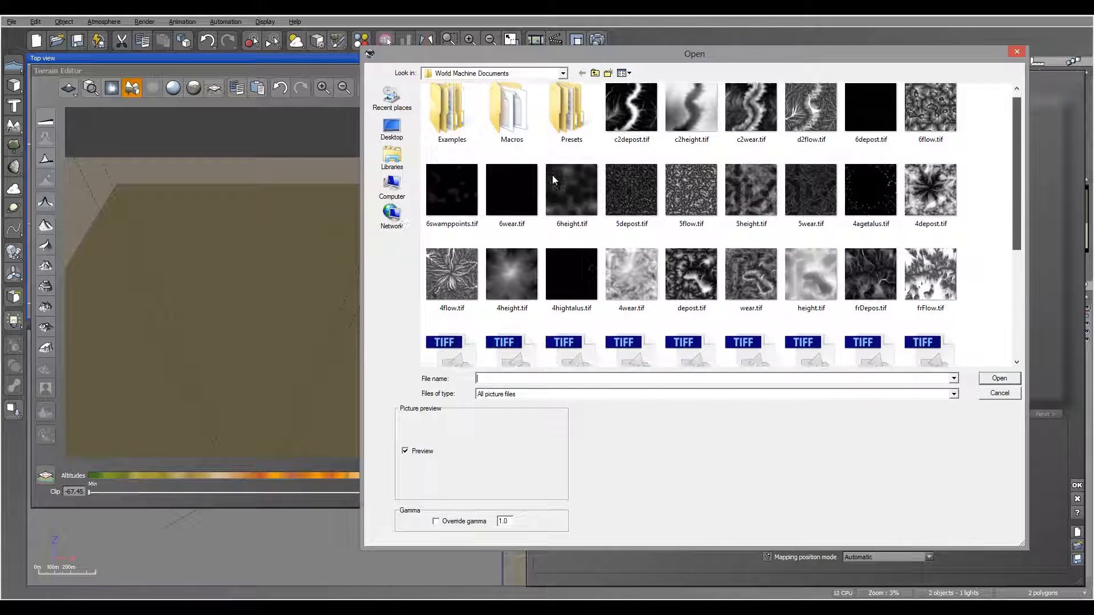
scroll(552, 178, "down", 3)
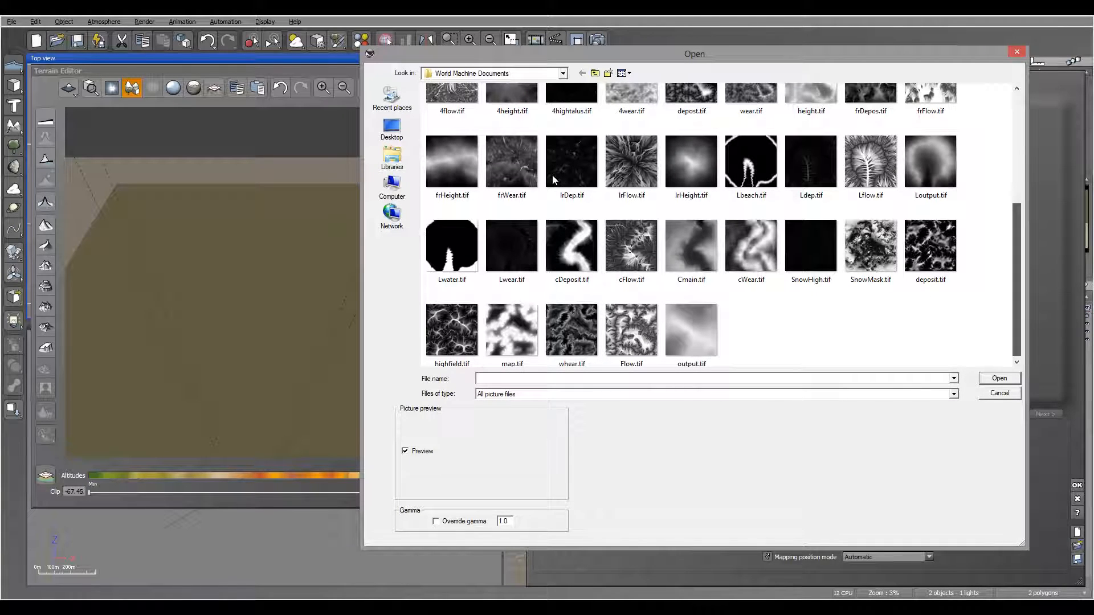
scroll(553, 179, "down", 1)
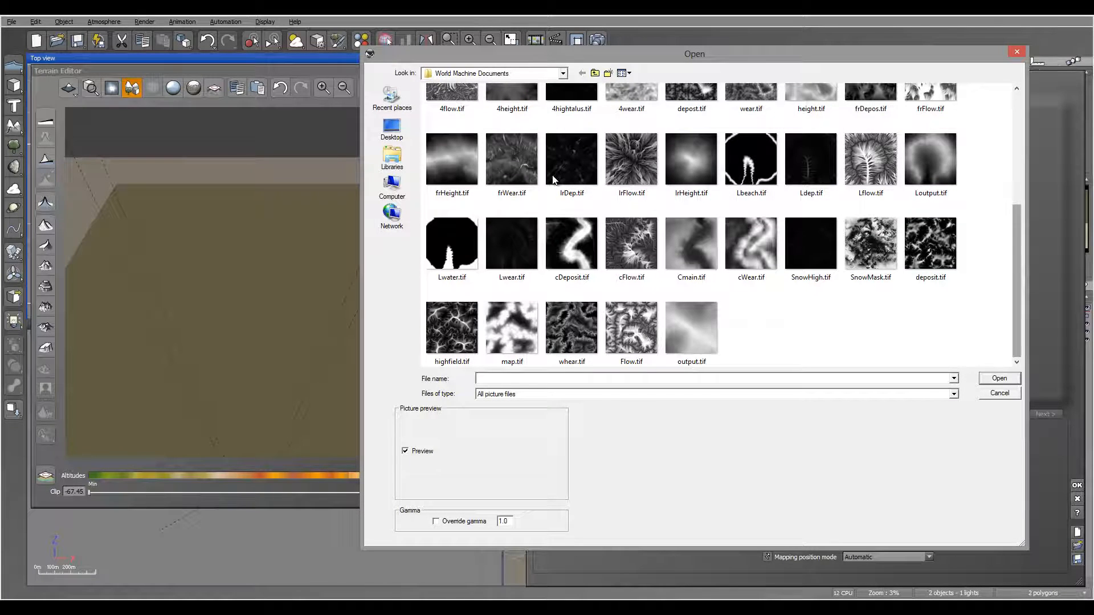
scroll(553, 179, "up", 4)
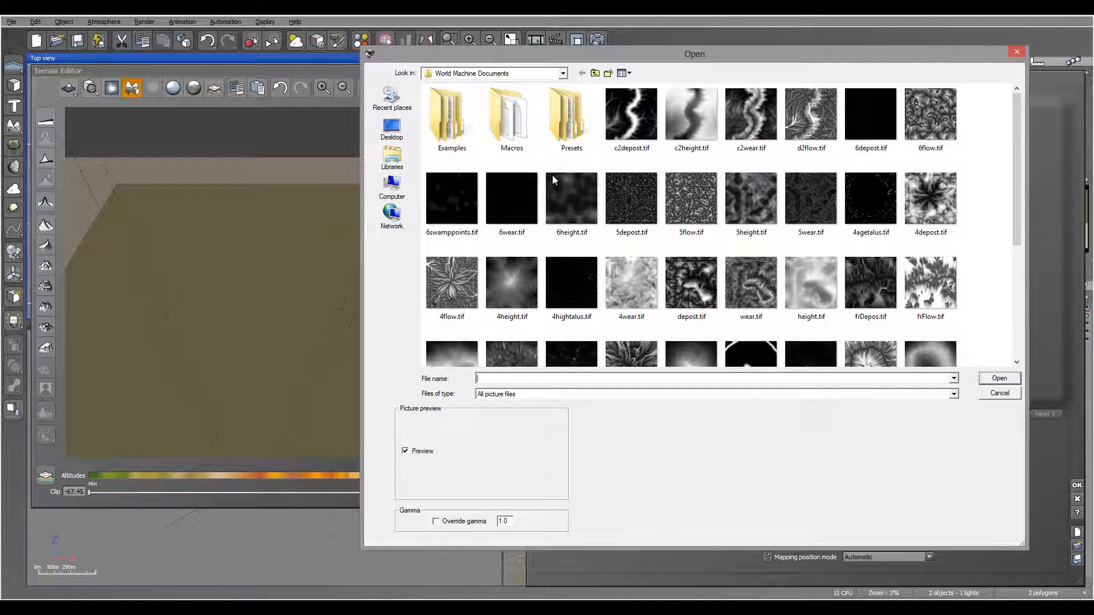
left_click(691, 120)
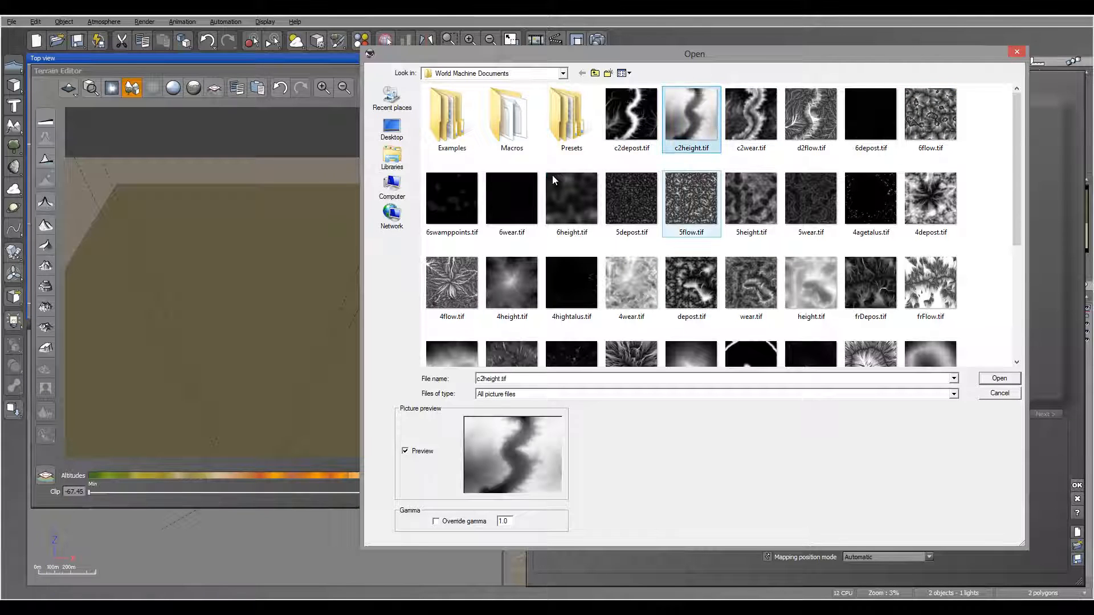
key("Return")
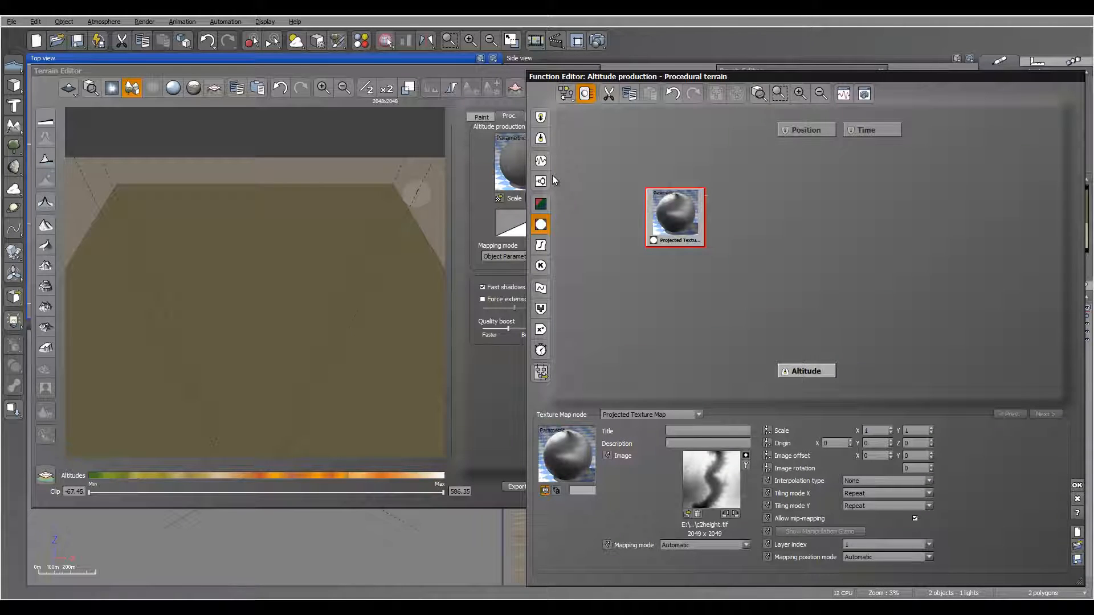
Set the texture map's interpolation type to Bicubic and link its grayscale output to the Altitude output
left_click(887, 481)
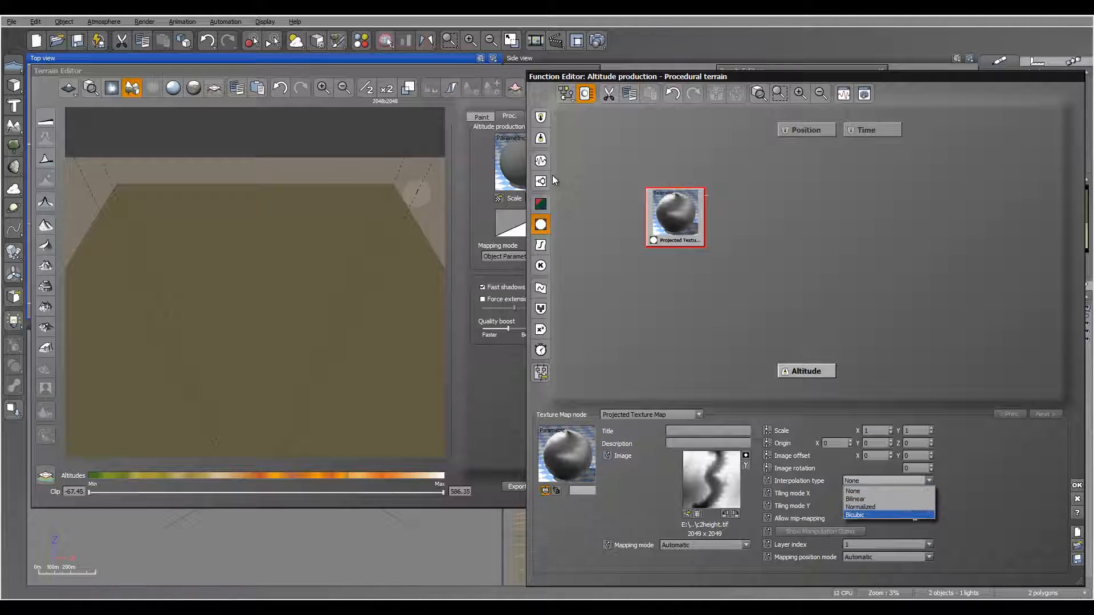
key("Down")
key("Down")
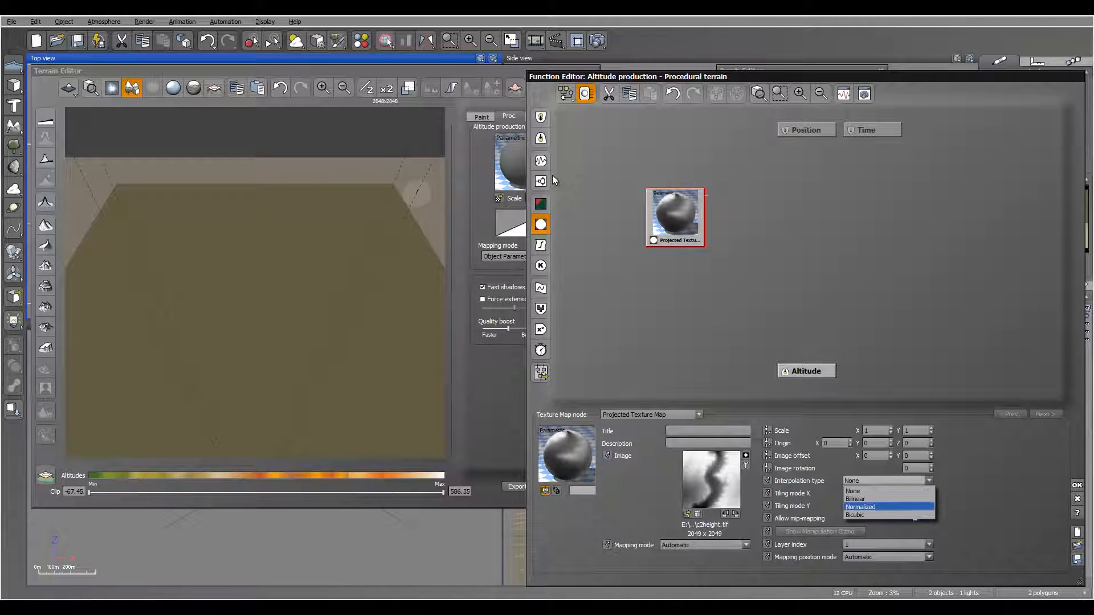
left_click(888, 514)
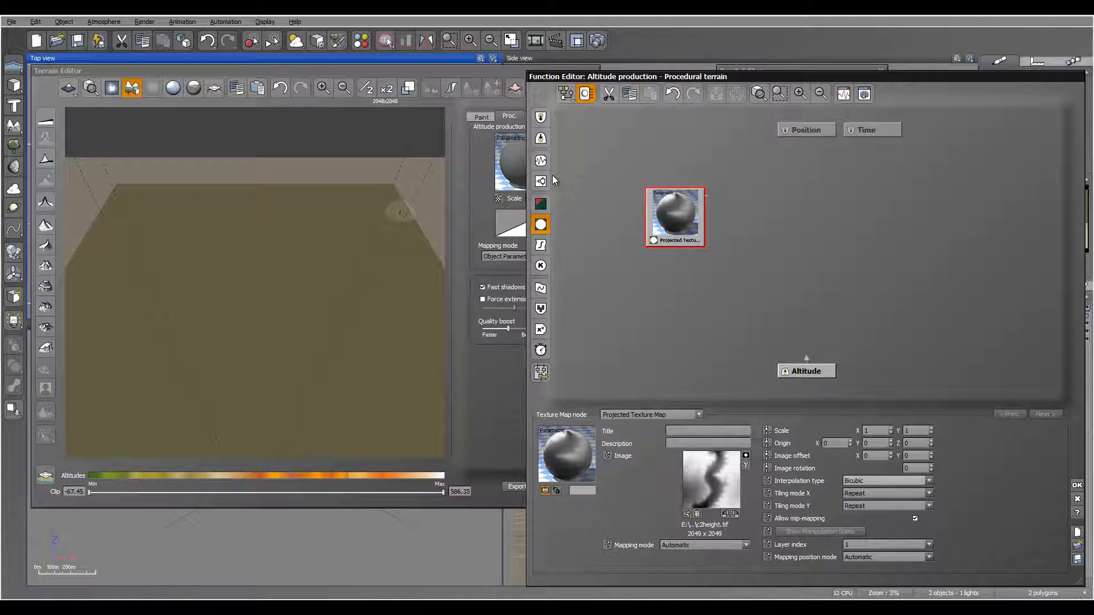
left_click_drag(807, 359, 675, 243)
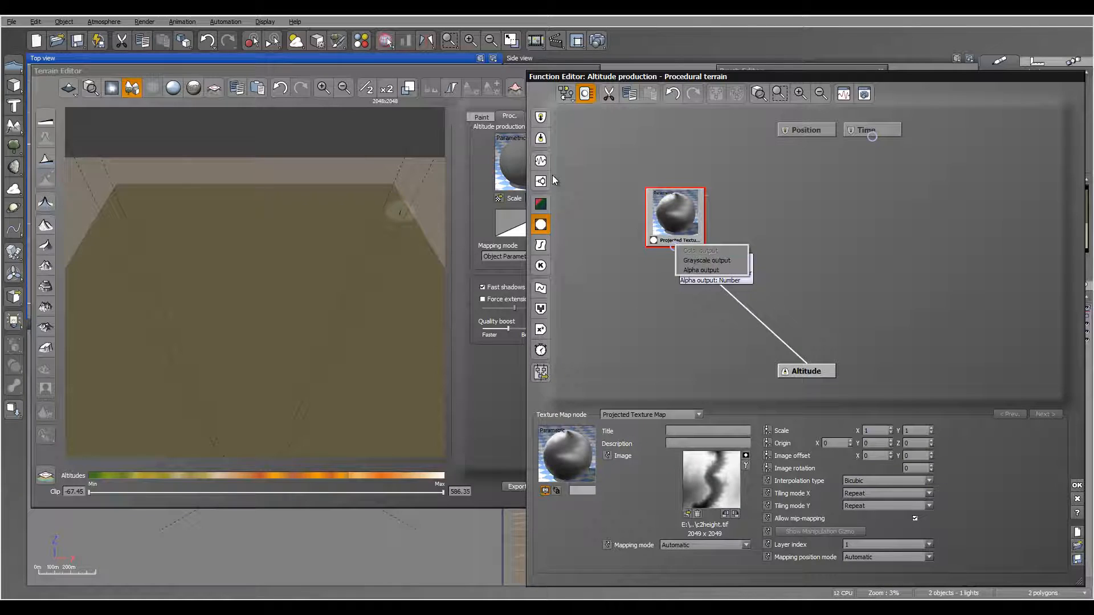
left_click(706, 260)
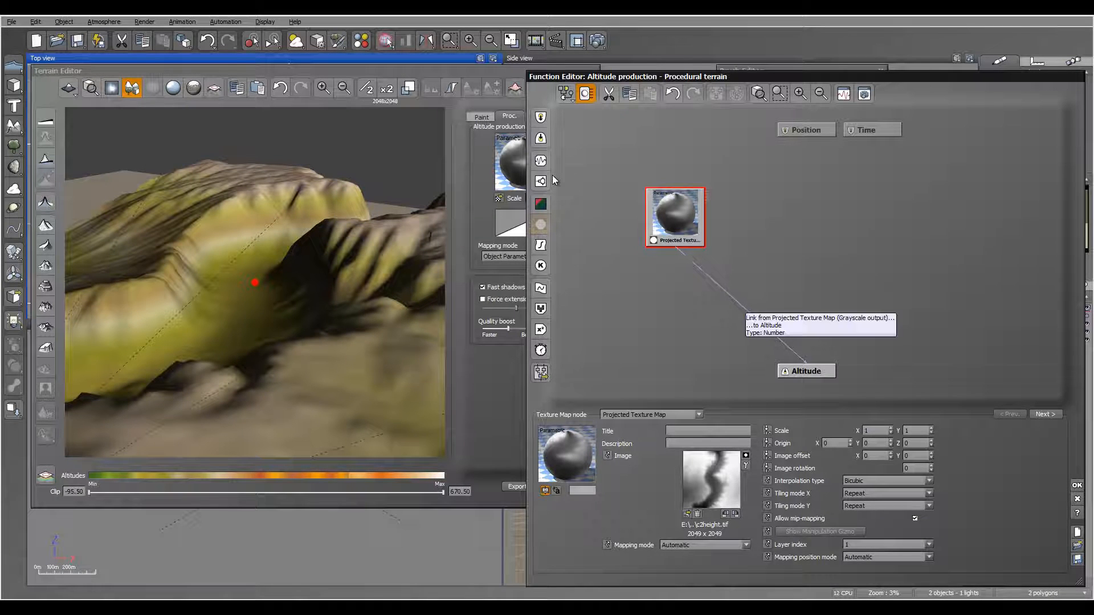
Insert a filter node into the link between the texture map and Altitude, and change it to the recursive Strata type
left_click(739, 304)
left_click(540, 245)
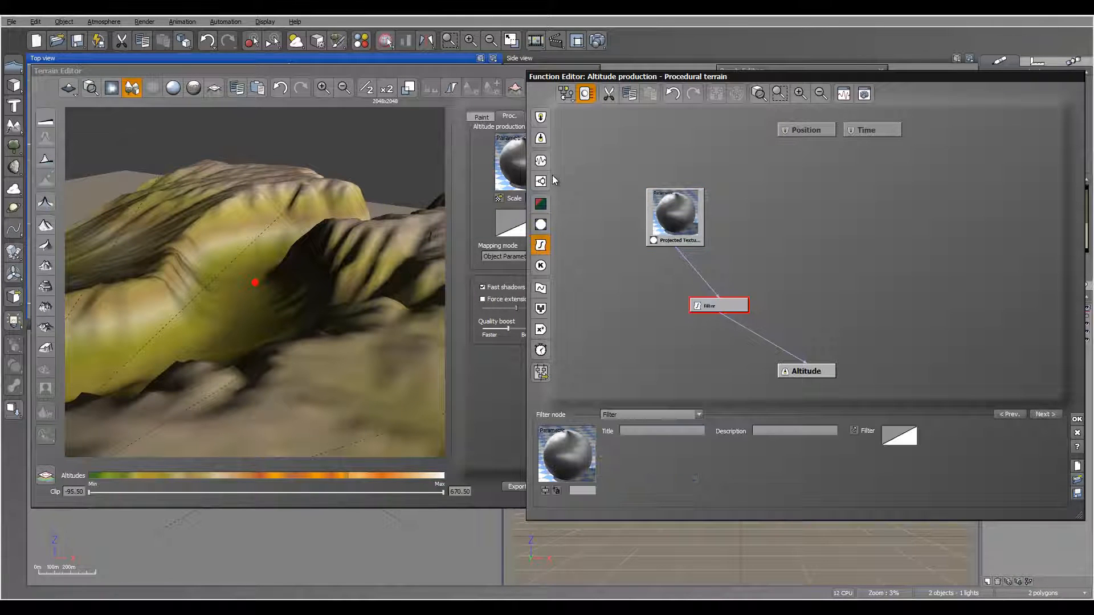
left_click(699, 414)
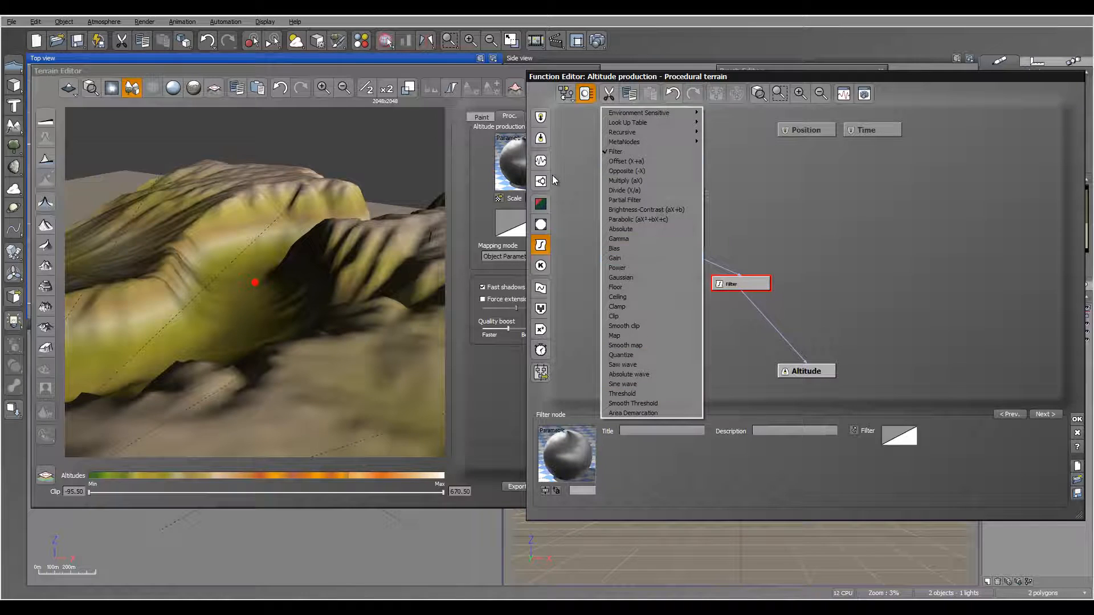
key("Down")
key("Down")
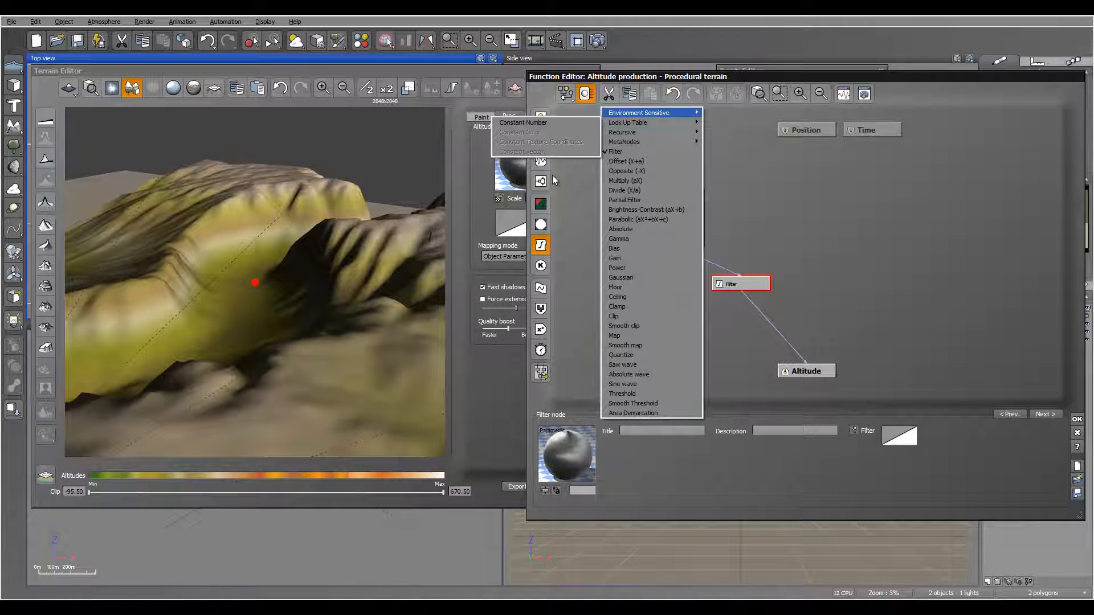
key("Up")
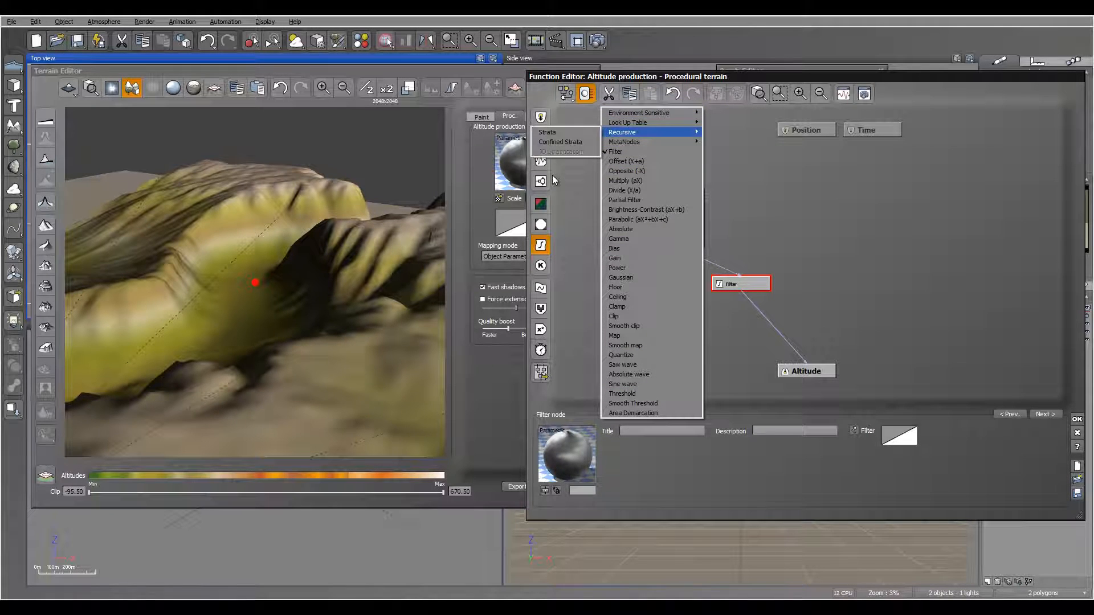
key("Right")
key("Return")
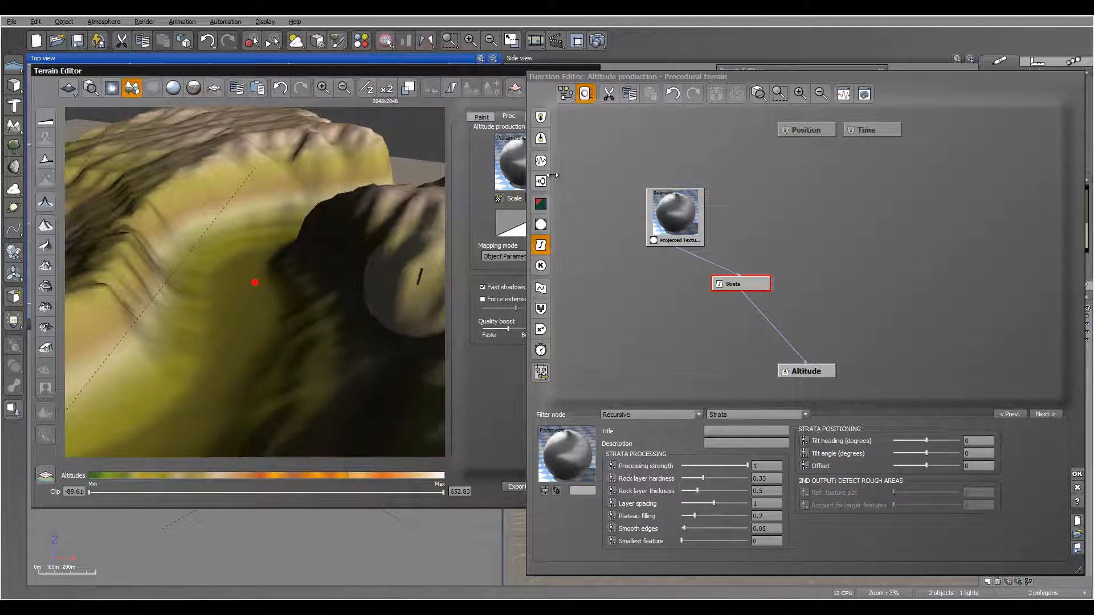
Set the Strata node's rock layer thickness to 2 and move the texture map node farther away from it
left_click_drag(698, 492, 748, 492)
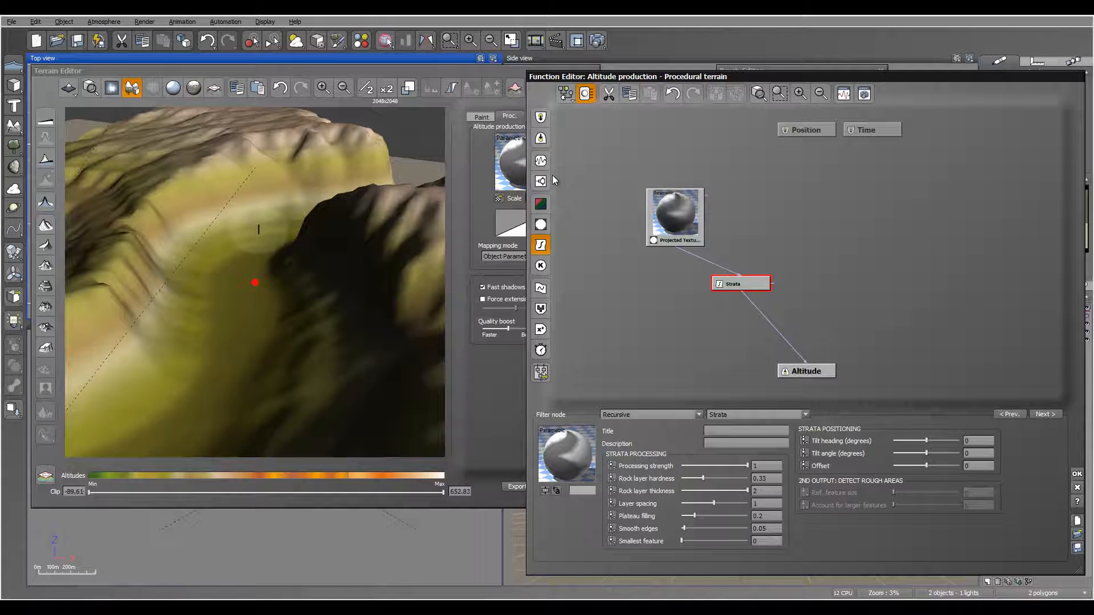
right_click_drag(259, 229, 254, 282)
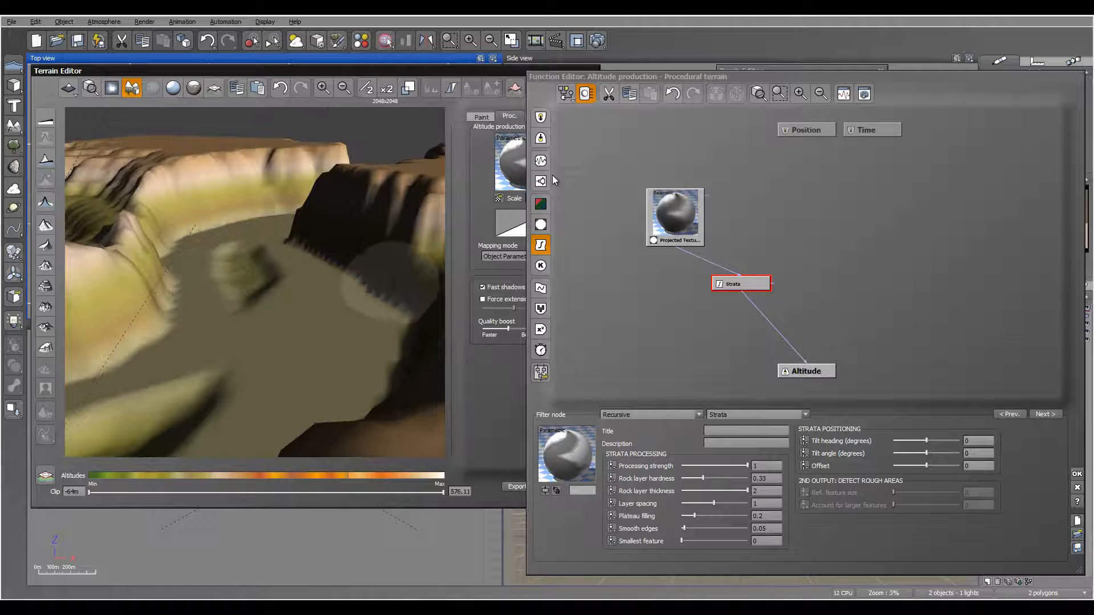
left_click_drag(676, 218, 654, 196)
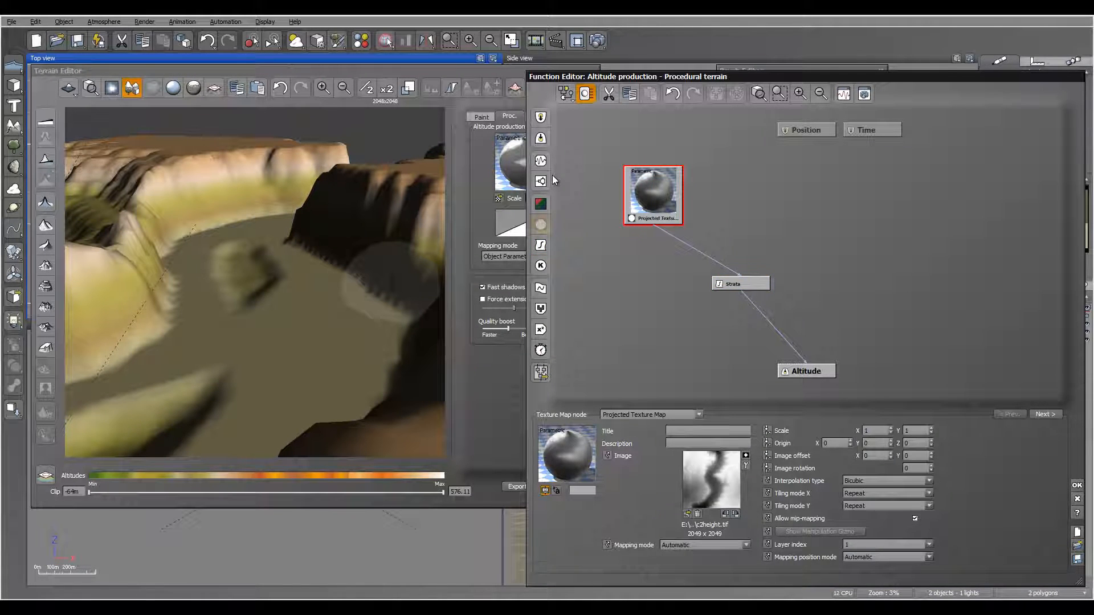
Tilt the Strata node's layers with a heading of 74.4828 degrees and an angle of 13.95 degrees
left_click(741, 284)
left_click_drag(926, 440, 934, 441)
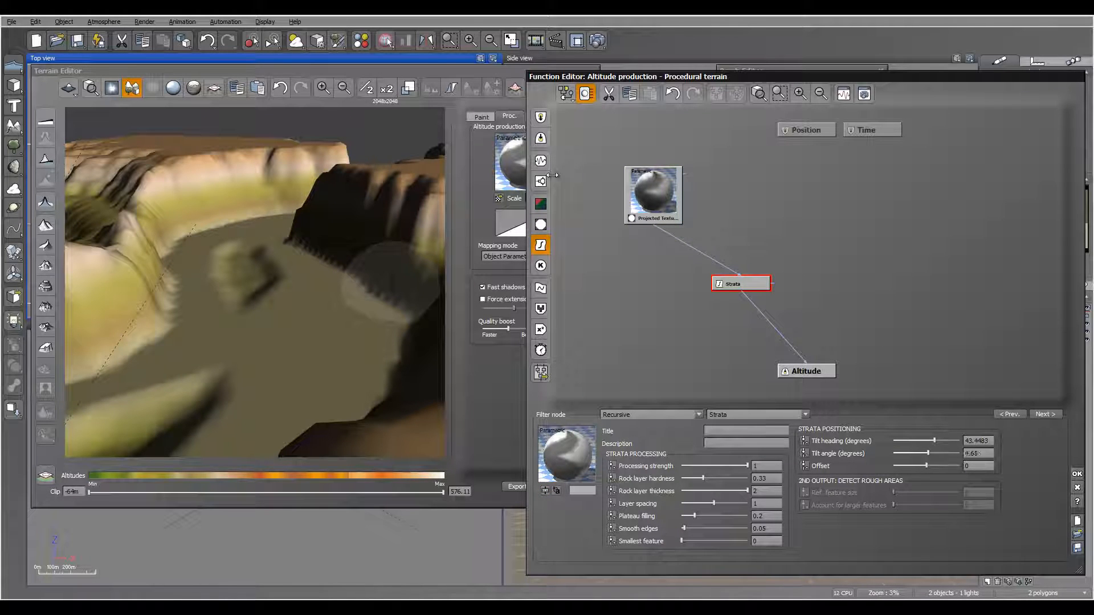
left_click_drag(935, 441, 940, 441)
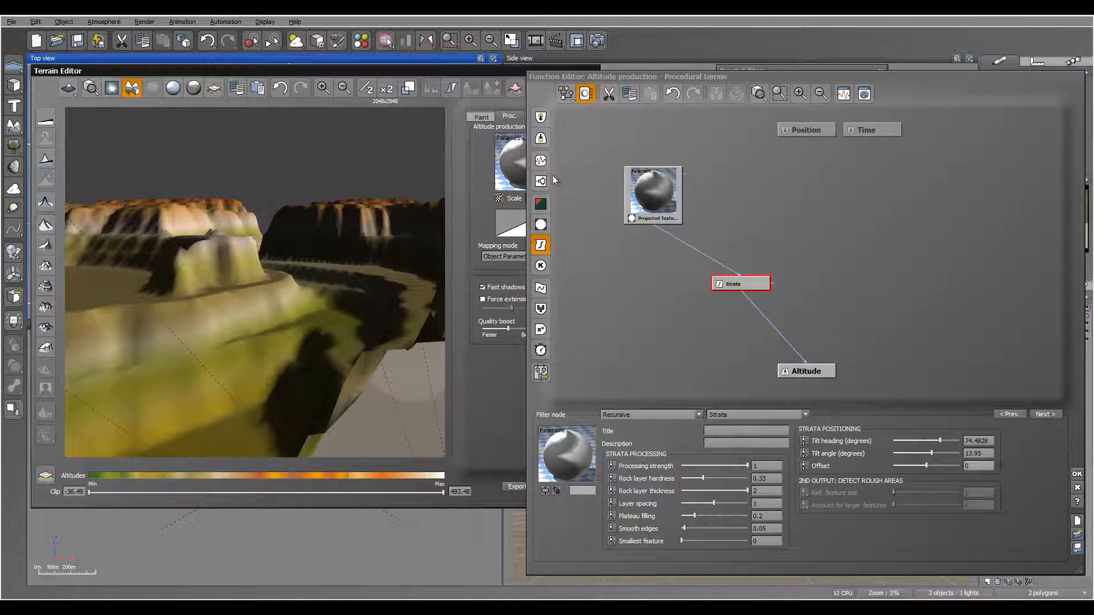
Set the Strata node's tilt heading to 55.8621 degrees and its tilt angle to 7.75 degrees
left_click_drag(941, 441, 939, 441)
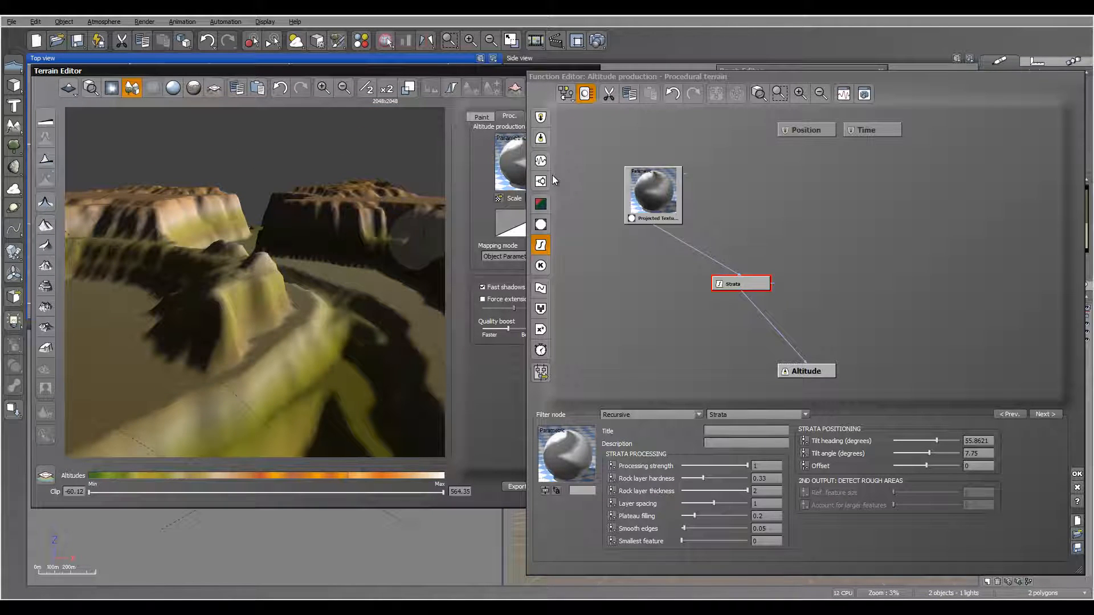
left_click(555, 180)
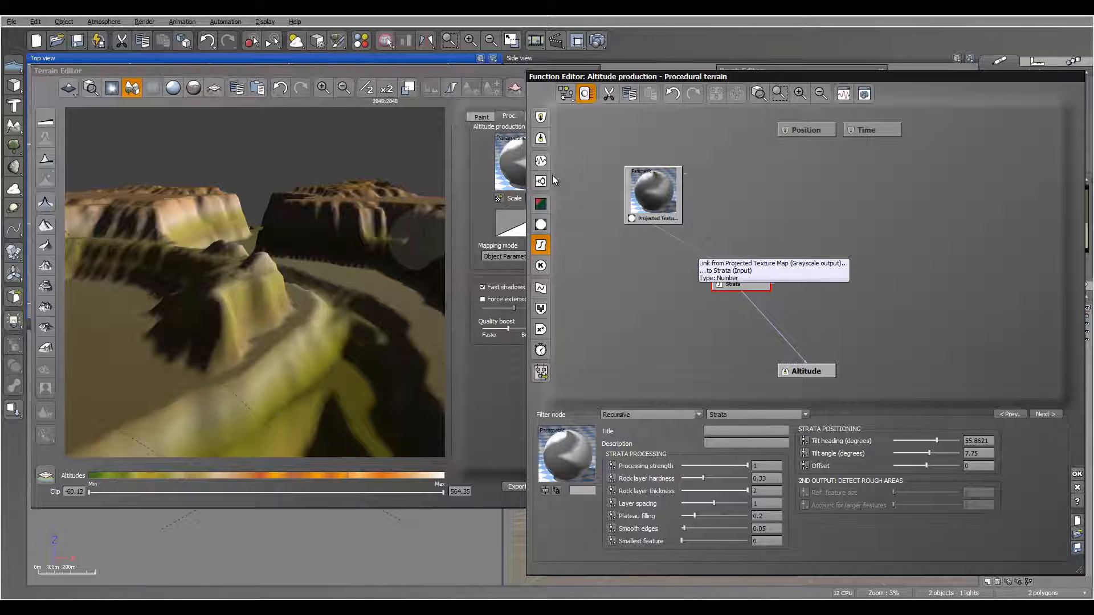
Insert a filter node into the link between the texture map and Strata, move it clear of Strata, and change its type to Filter
left_click(696, 250)
left_click(540, 245)
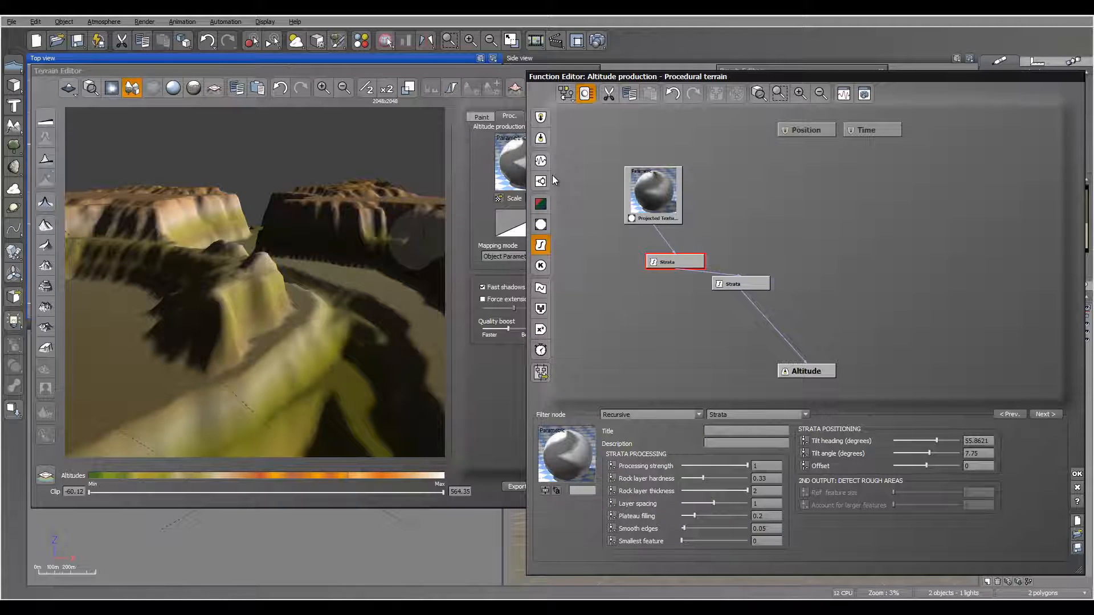
left_click_drag(675, 261, 763, 218)
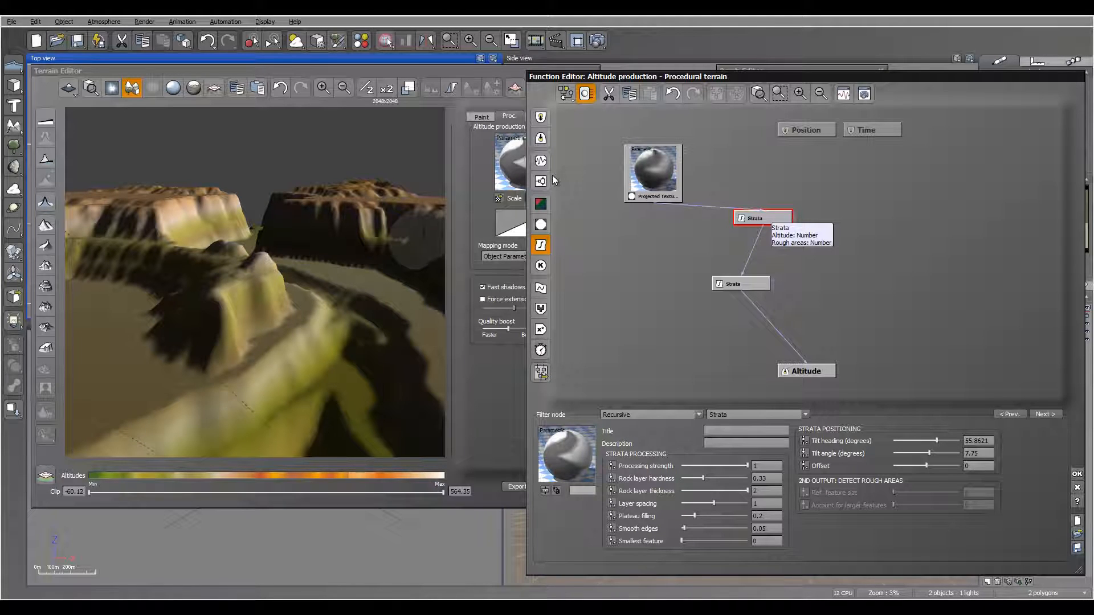
left_click(651, 414)
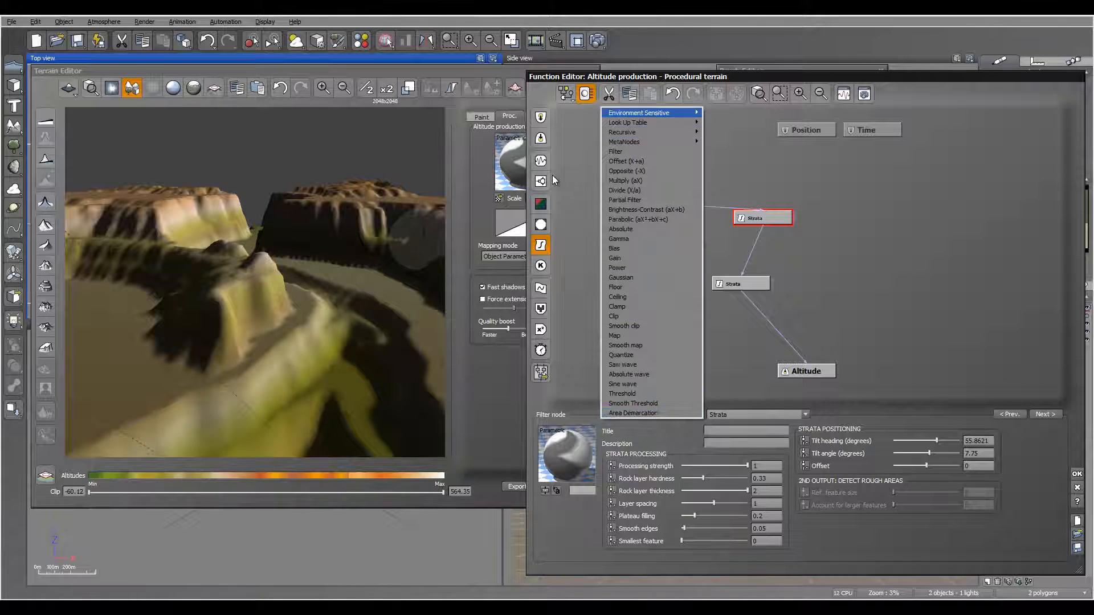
key("Down")
key("Down")
key("Down")
key("Down")
key("Return")
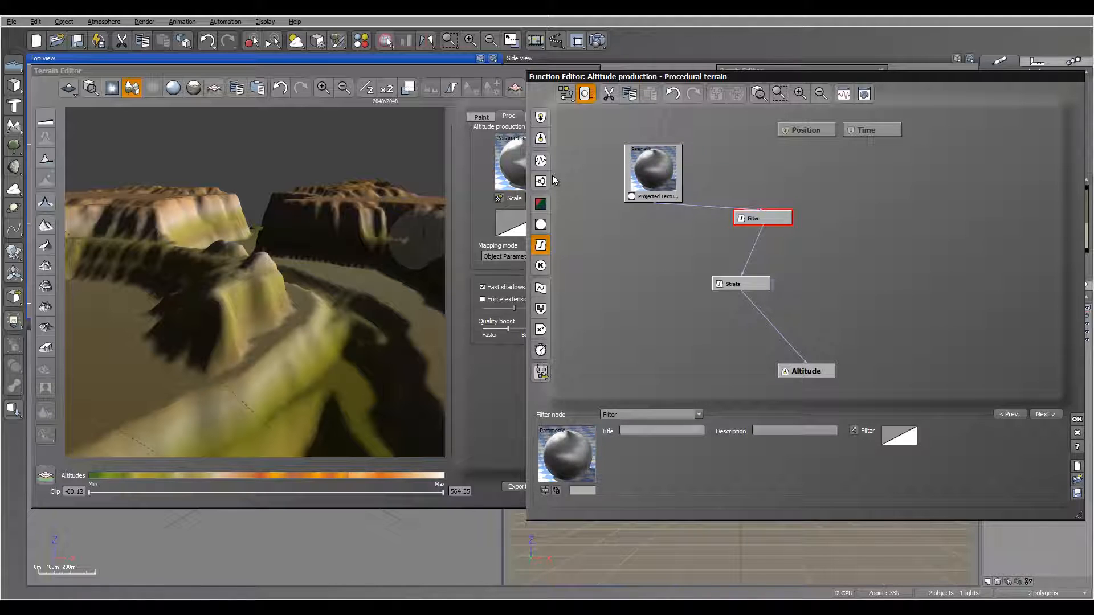
Open the new Filter node's curve for editing and add a keypoint at about X 0.2174, Y -0.1212
right_click(894, 436)
left_click(916, 442)
left_click_drag(553, 179, 667, 190)
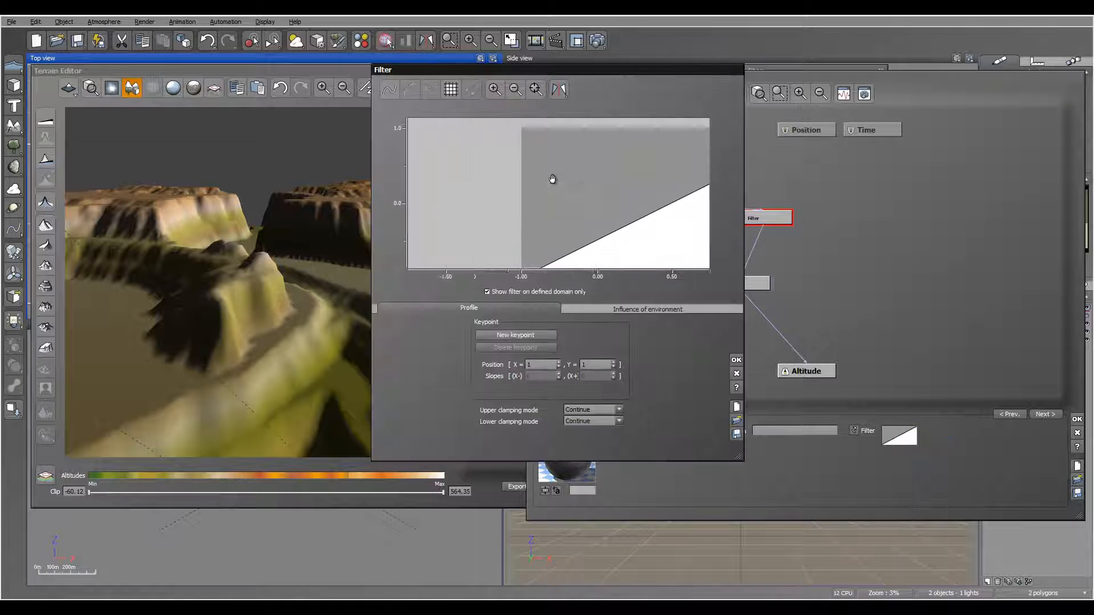
right_click_drag(553, 179, 434, 154)
double_click(553, 177)
left_click_drag(553, 176, 587, 187)
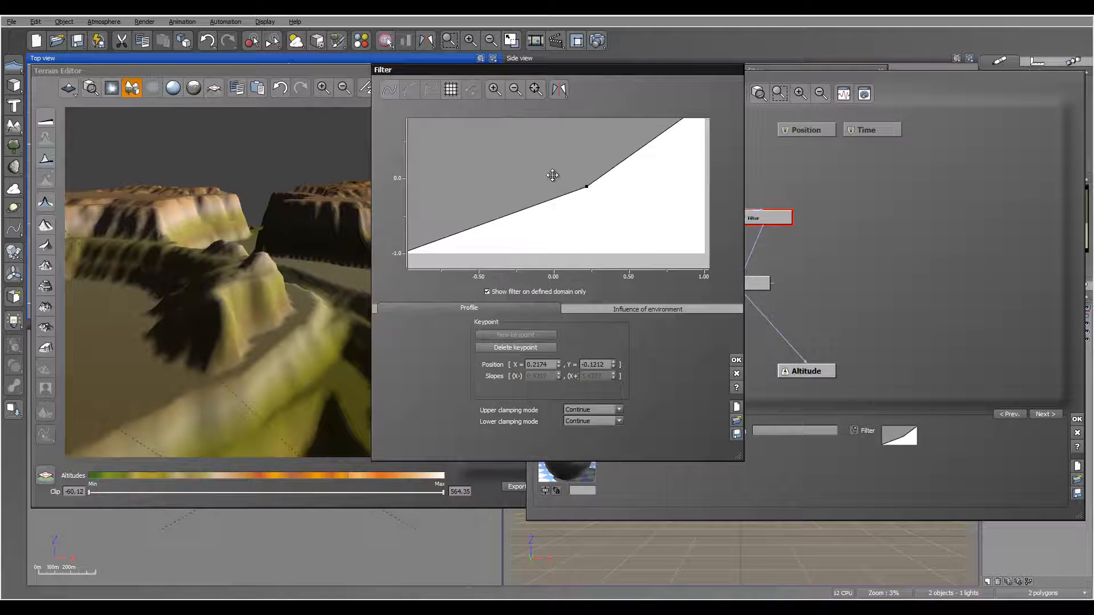
Move the curve editor off the terrain preview and add a second, lower keypoint at about X -0.5312, Y -0.8106
mouse_move(552, 70)
left_mouse_down()
mouse_move(948, 237)
mouse_move(840, 151)
mouse_move(842, 122)
left_mouse_up()
left_click(793, 272)
double_click(793, 271)
mouse_move(793, 270)
left_mouse_down()
mouse_move(799, 288)
mouse_move(763, 291)
left_mouse_up()
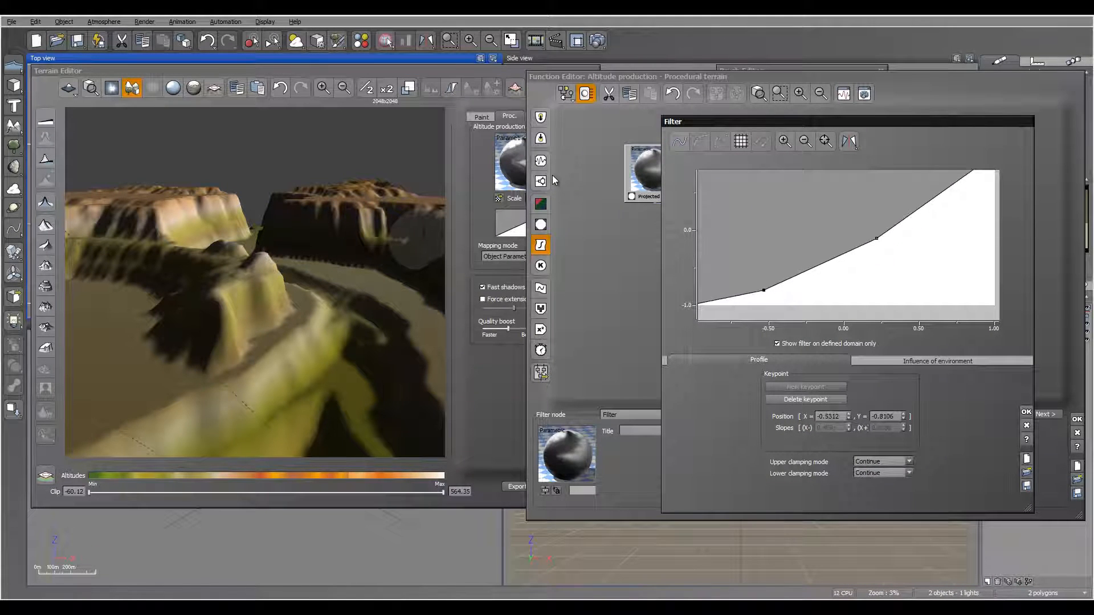
mouse_move(764, 290)
right_mouse_down()
mouse_move(712, 322)
mouse_move(748, 265)
right_mouse_up()
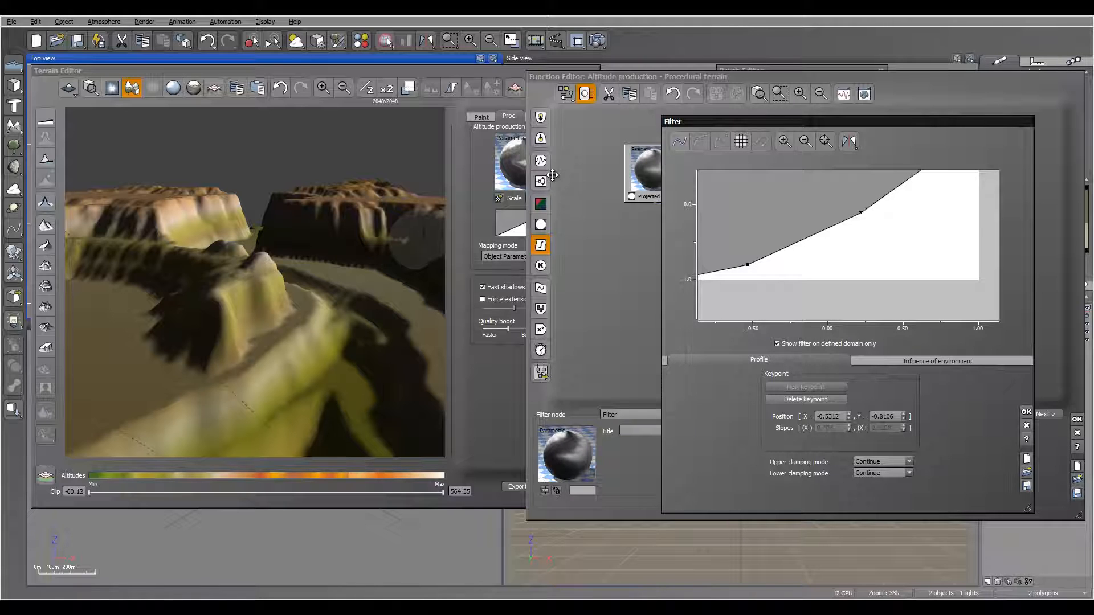
Move the upper keypoint to about X 0.5198, Y 0.0455 and turn the filter profile into a smooth curve
left_click_drag(860, 213, 907, 200)
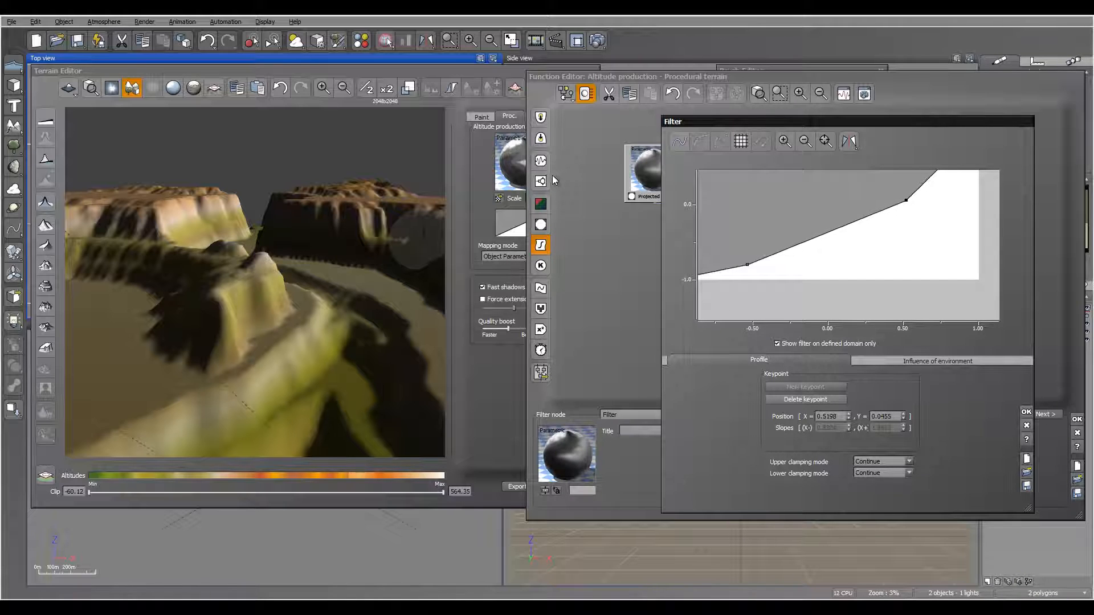
left_click(680, 141)
right_click_drag(827, 245, 880, 239)
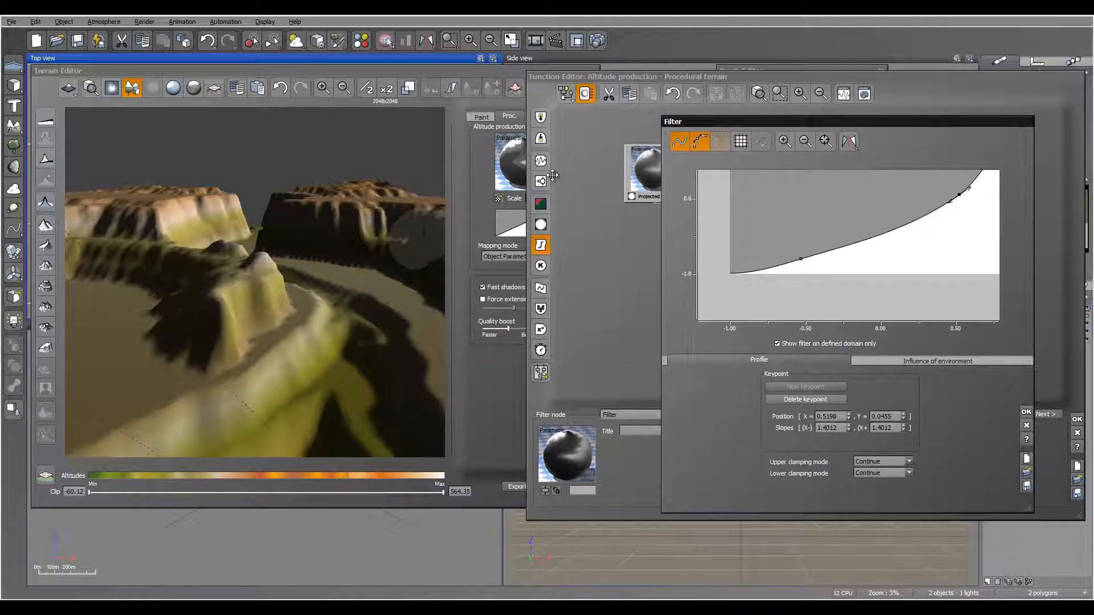
Move the lower keypoint to about X -0.4442, Y -0.8182 and the upper one to about X 0.6106, Y 0.0758, and accept the curve
left_click_drag(801, 258, 828, 257)
left_click_drag(906, 234, 740, 271)
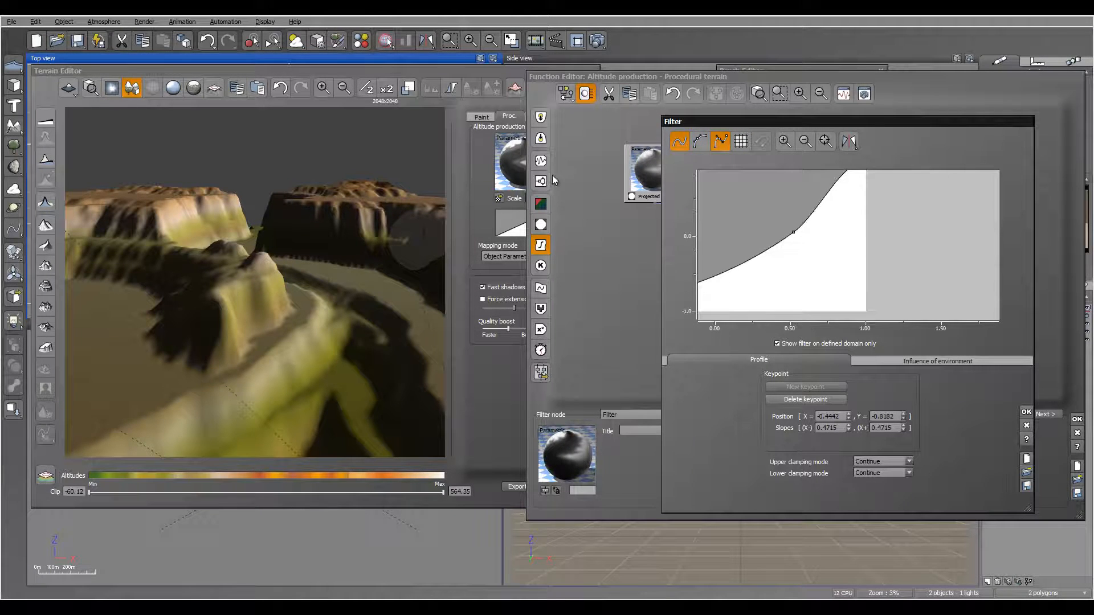
left_click(793, 233)
left_click_drag(804, 225, 807, 230)
mouse_move(911, 239)
left_mouse_down()
mouse_move(927, 251)
mouse_move(938, 234)
left_mouse_up()
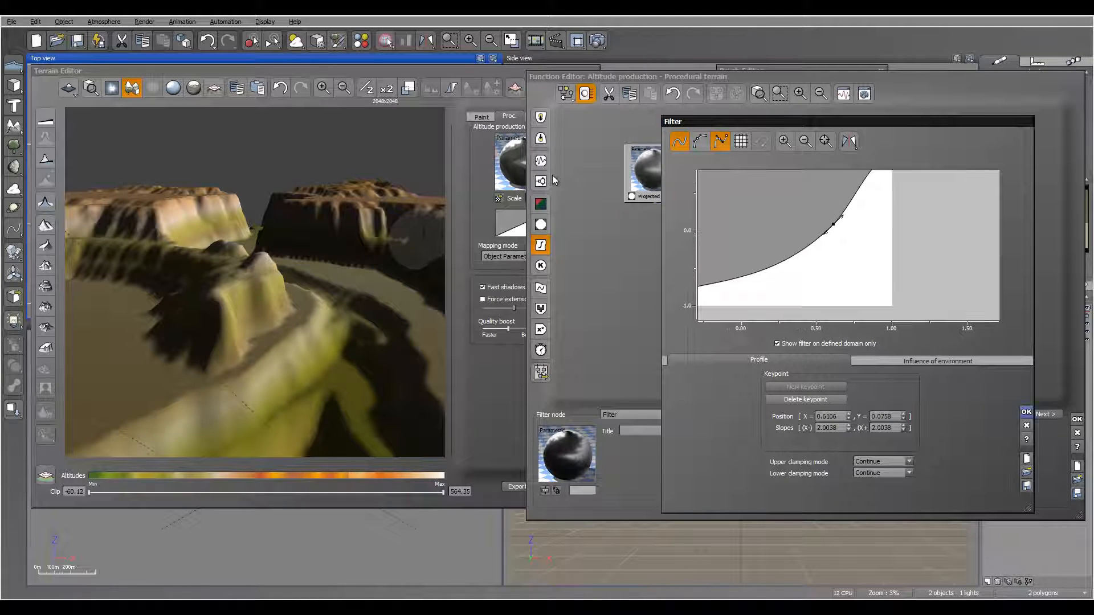
key("Return")
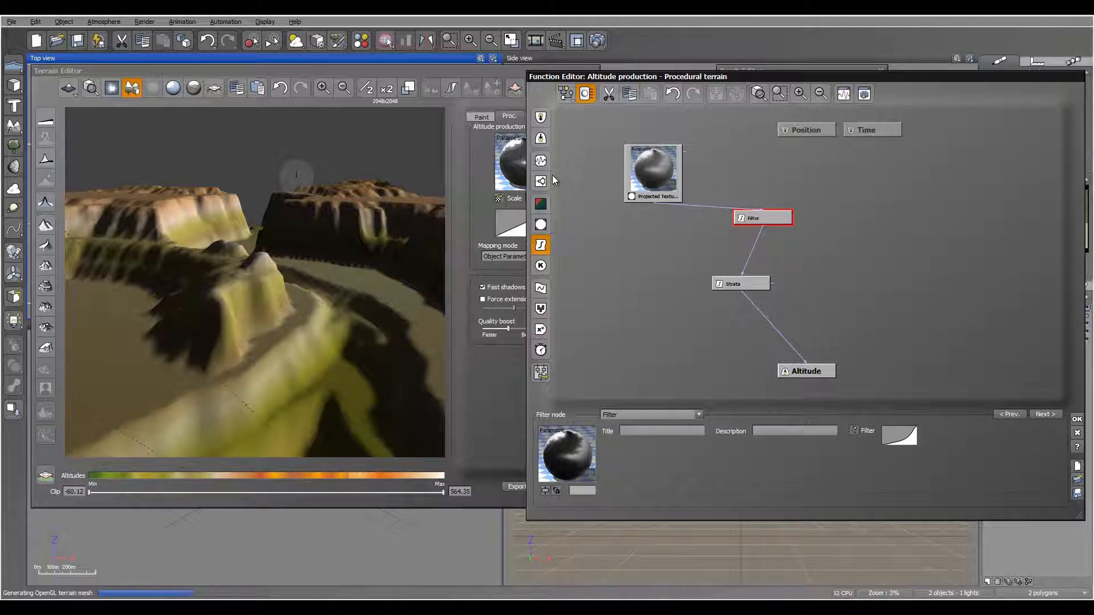
Inspect the reshaped terrain preview and align the Filter and Strata nodes in a column below the texture map node
mouse_move(296, 176)
right_mouse_down()
mouse_move(297, 240)
mouse_move(365, 240)
mouse_move(364, 205)
right_mouse_up()
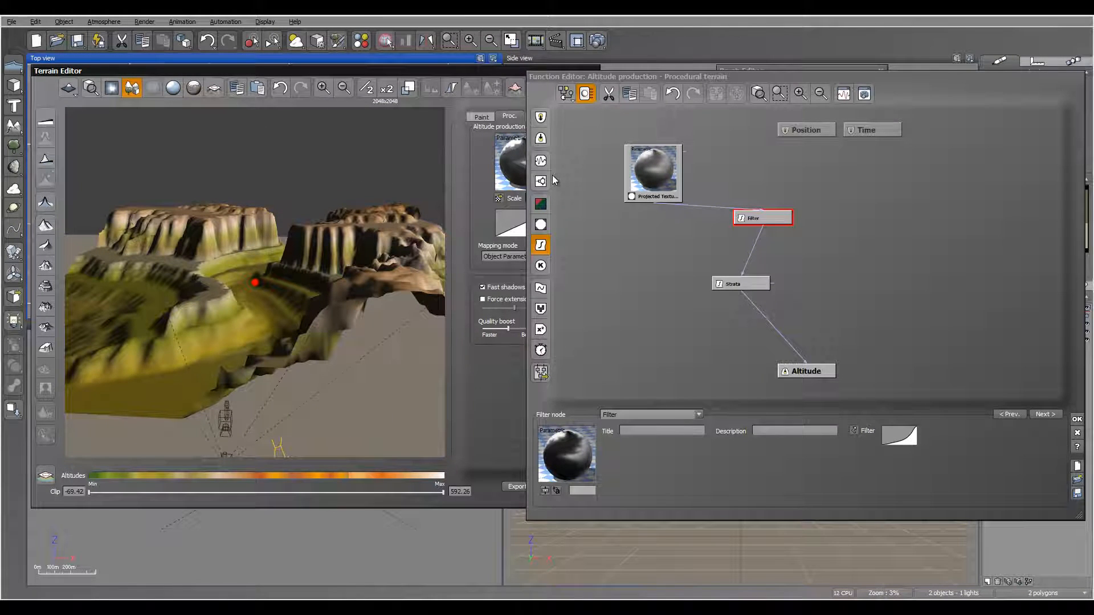
middle_click_drag(552, 175, 536, 218)
middle_click_drag(553, 175, 531, 104)
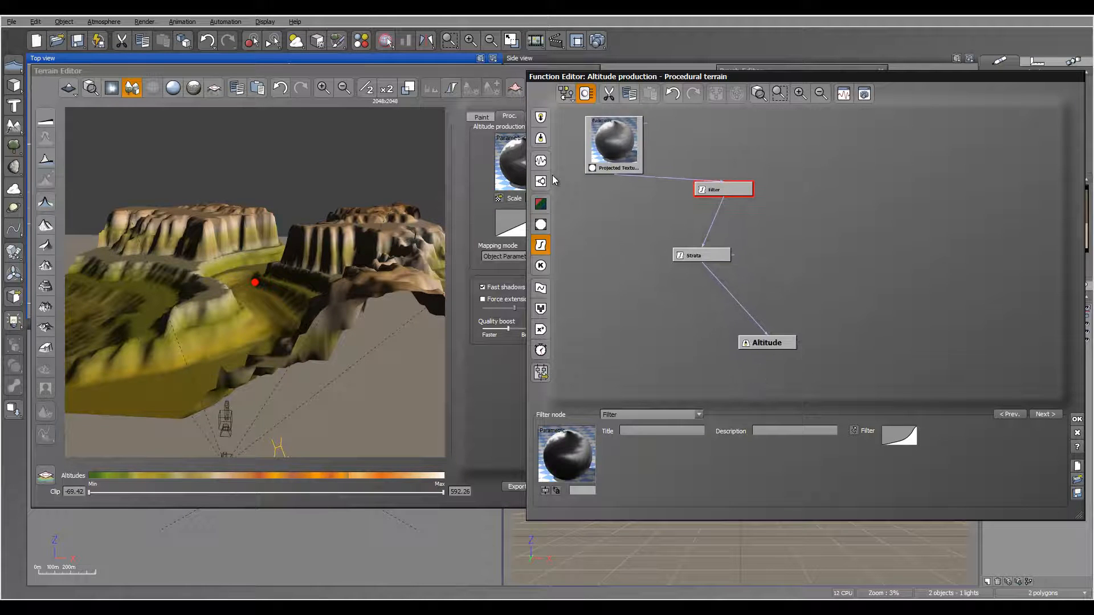
left_click_drag(724, 190, 658, 211)
left_click_drag(702, 255, 658, 255)
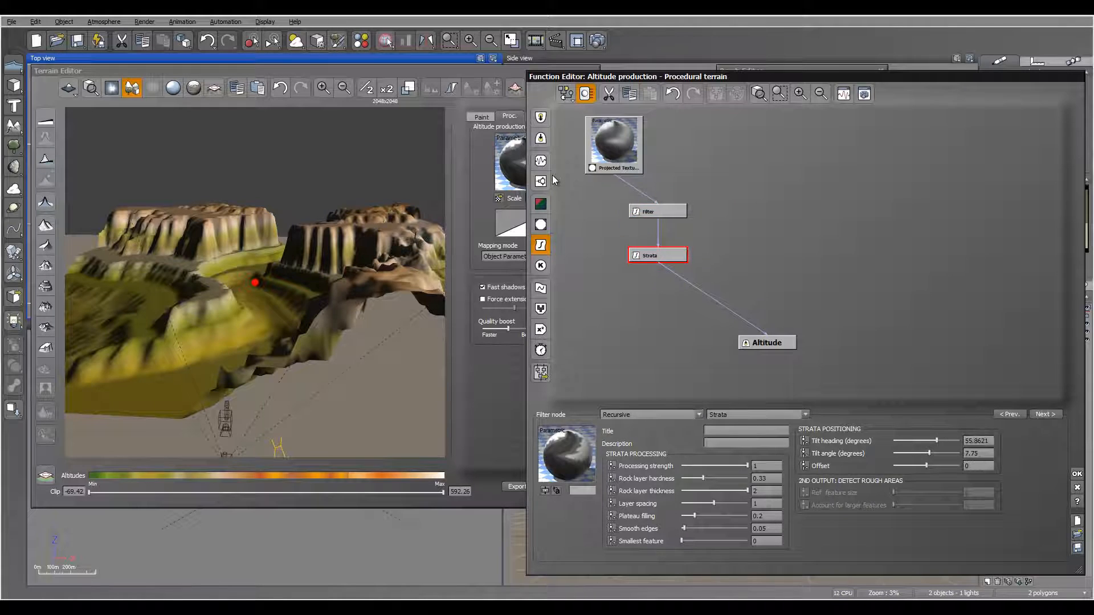
Insert a Blender node into the link between Strata and Altitude, and add a separate fractal node of the Terrain Fractal type
left_click(712, 299)
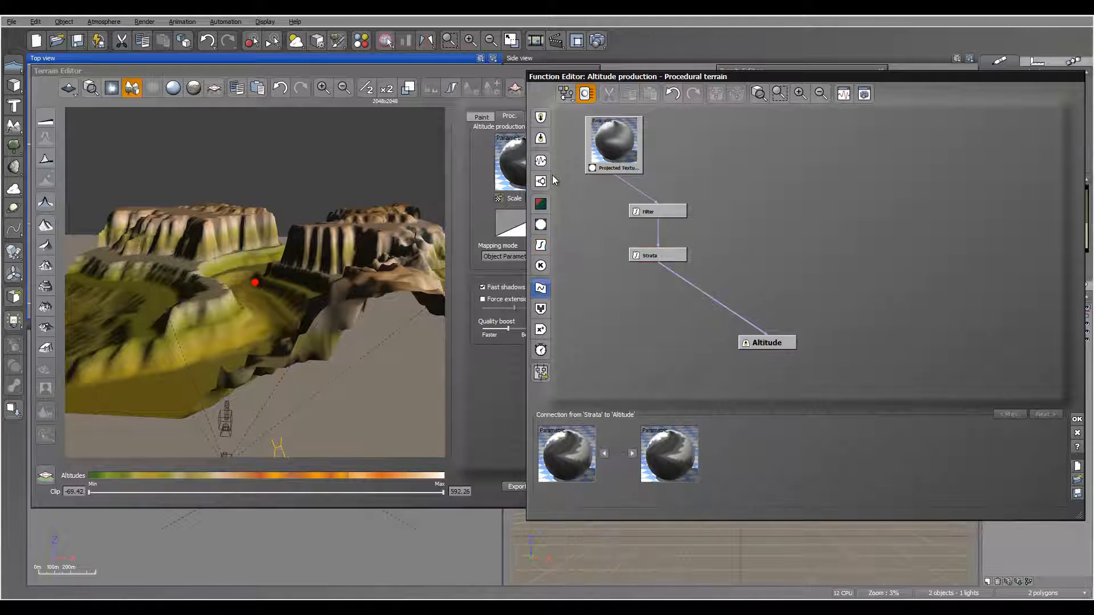
left_click(540, 309)
left_click(746, 189)
left_click(541, 182)
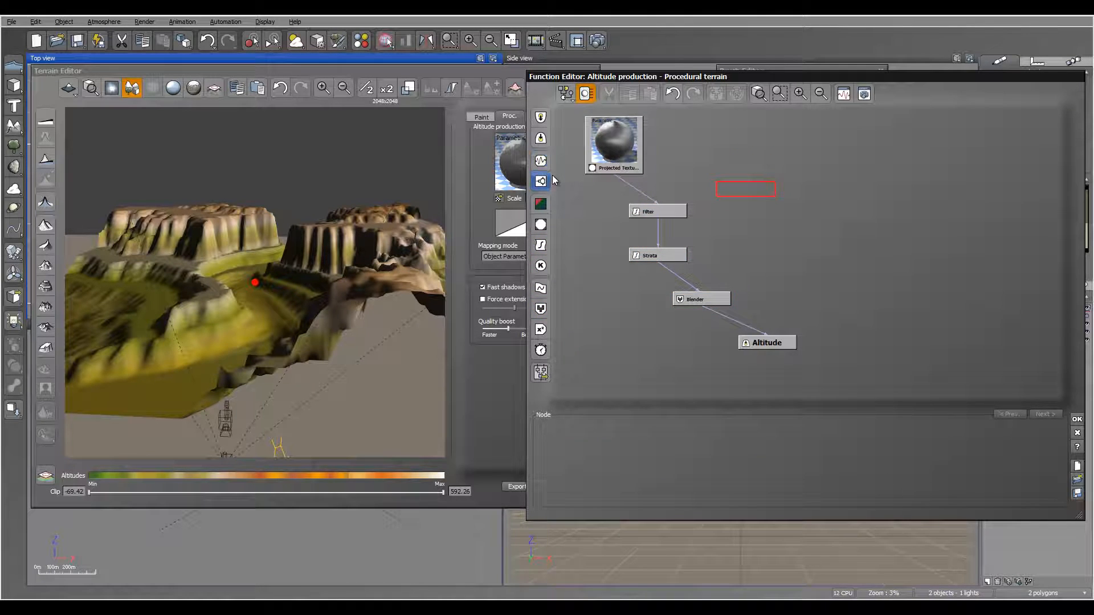
key("Down")
key("Down")
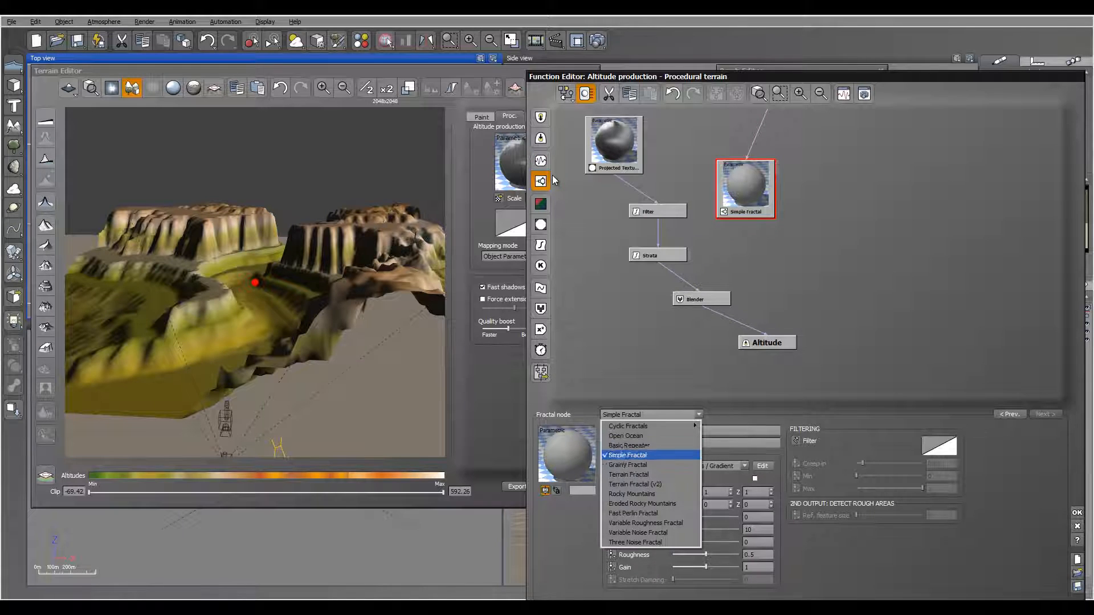
key("Return")
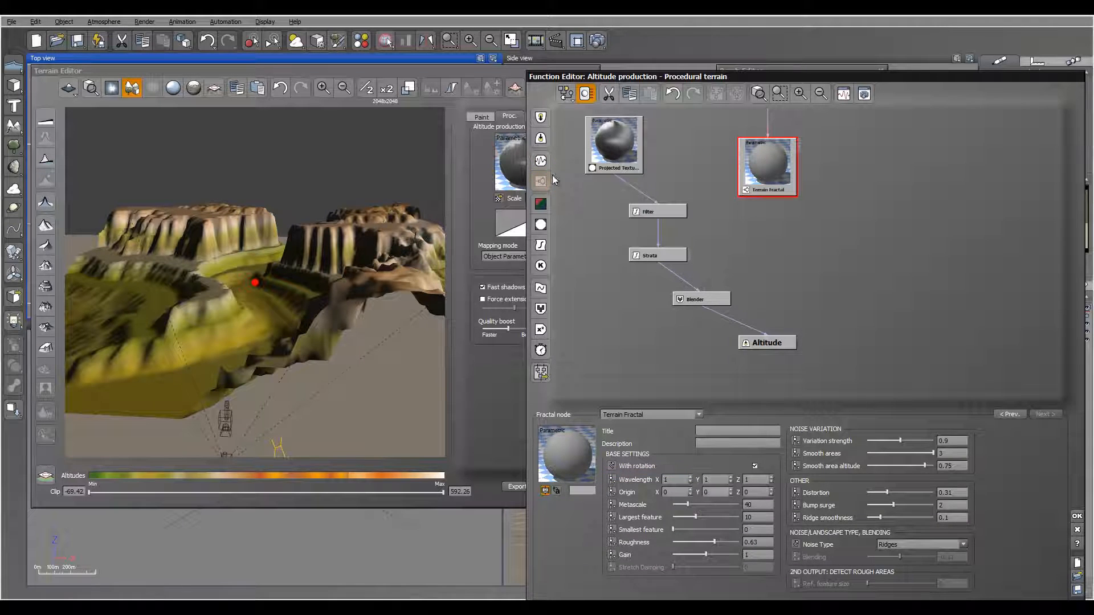
Set the Terrain Fractal's metascale to 10 and link its Altitude output to the Blender node
left_click(757, 504)
type("10")
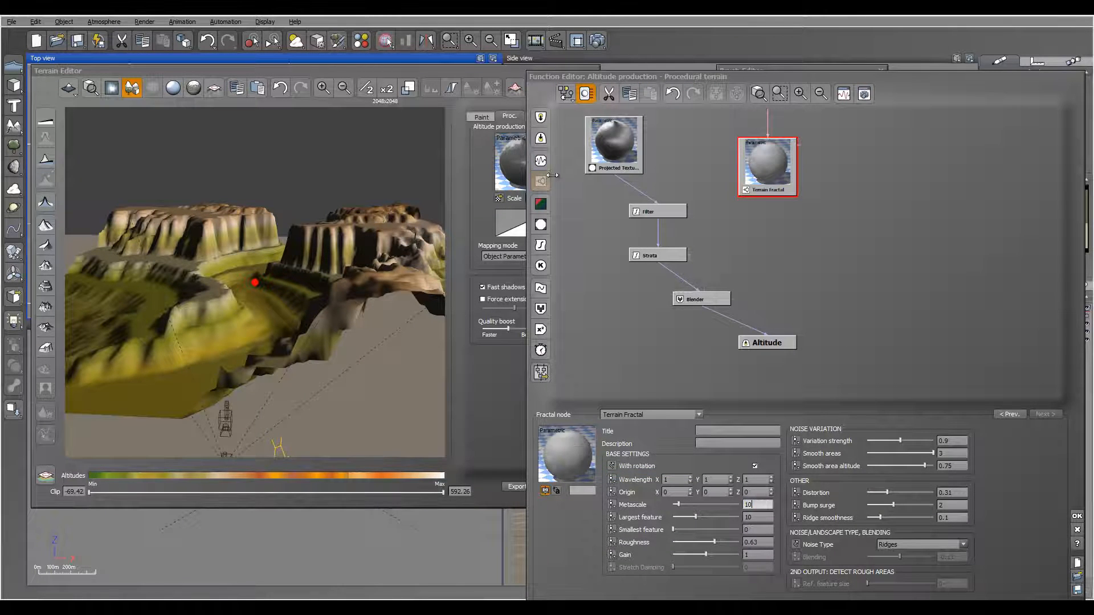
key("Return")
left_click_drag(701, 289, 765, 193)
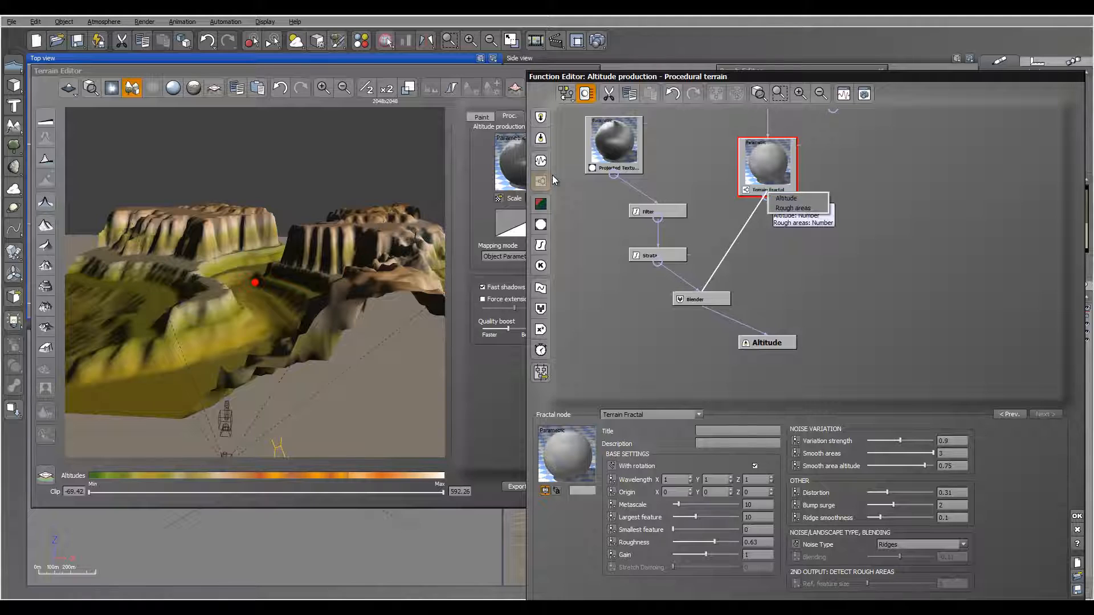
left_click(784, 199)
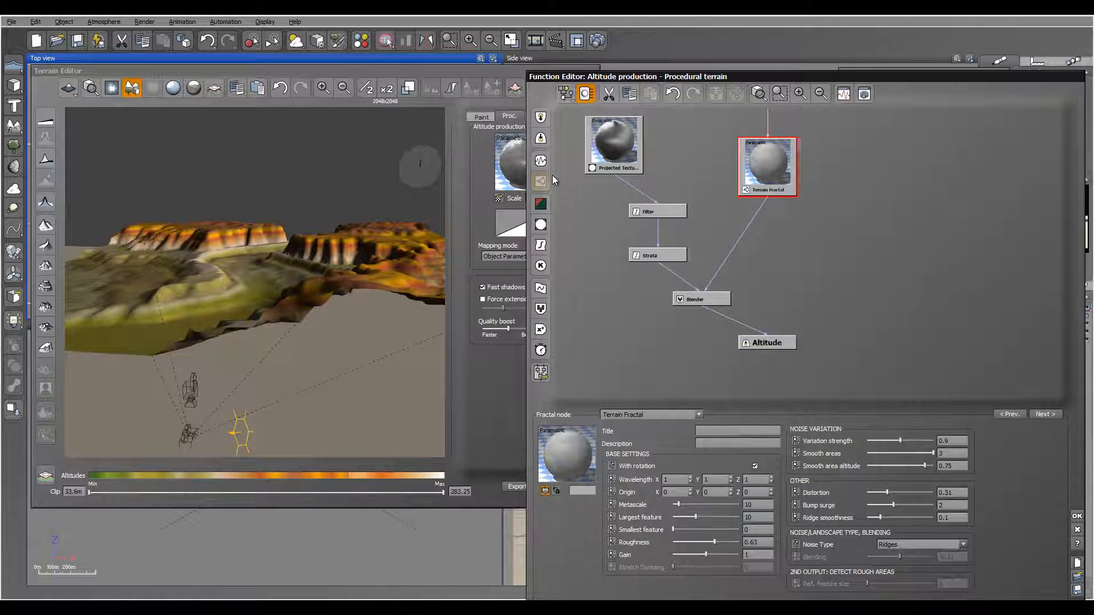
Set the Blender node's combination mode to Add
left_click(700, 298)
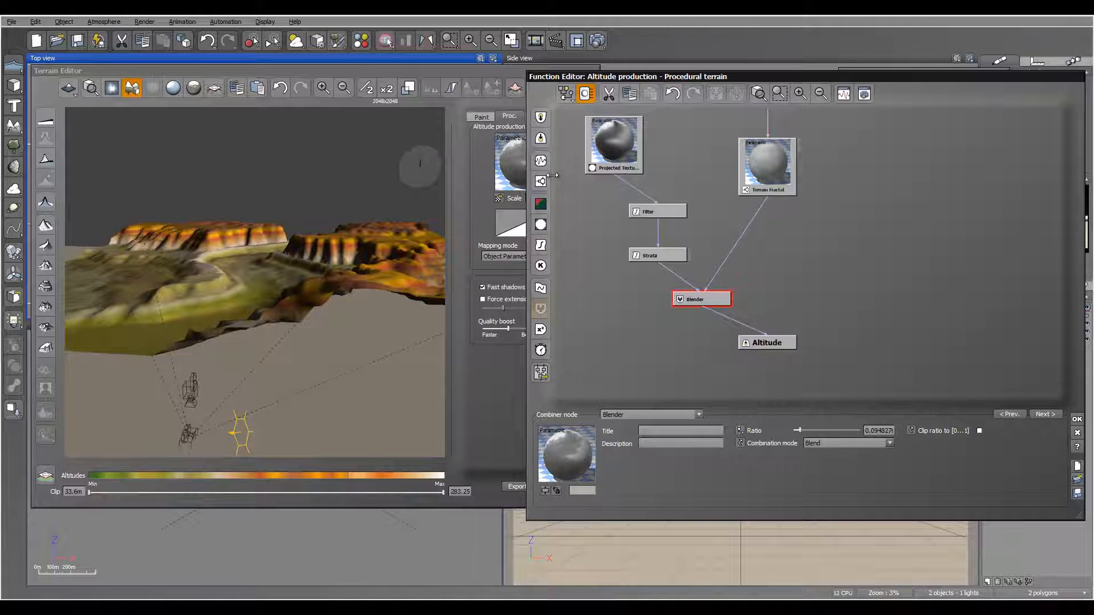
left_click(850, 443)
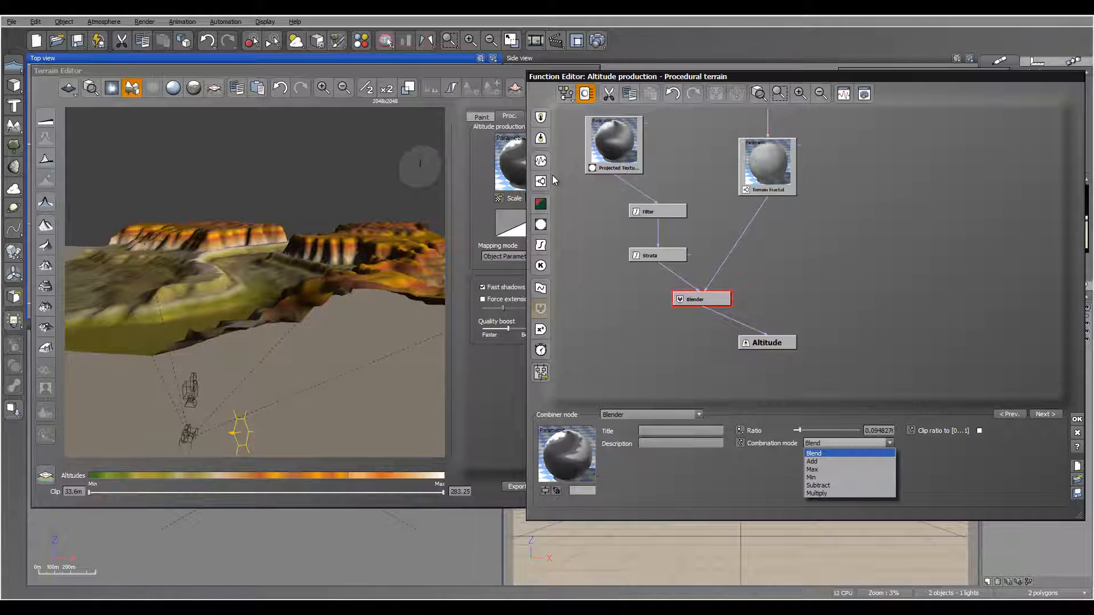
left_click(812, 461)
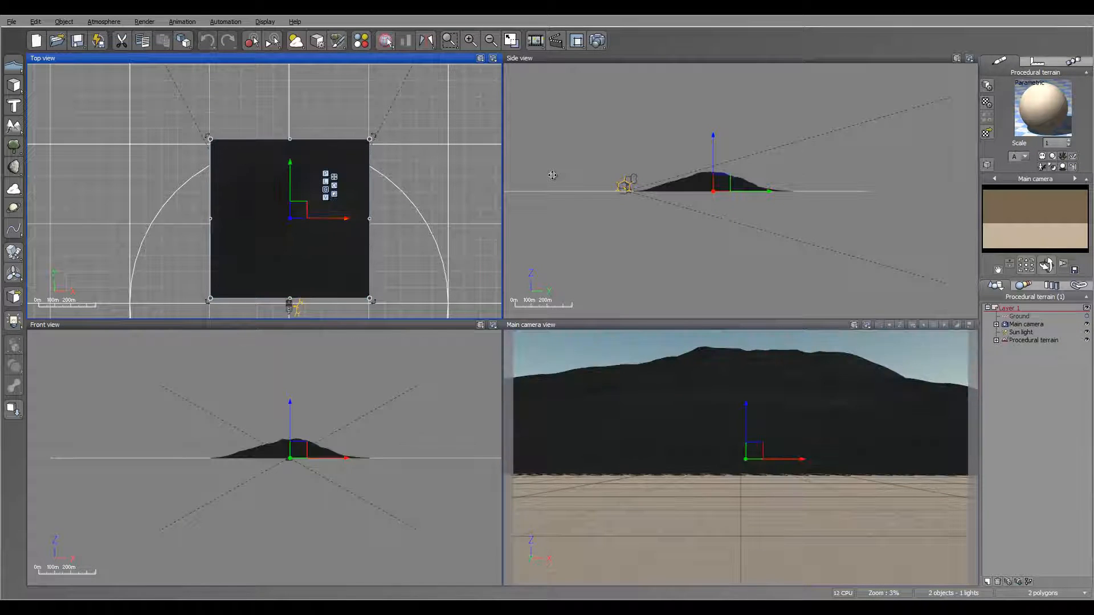
Delete the procedural terrain, create a standard heightfield terrain in its place, and center it in front of the camera in the top view
key("Delete")
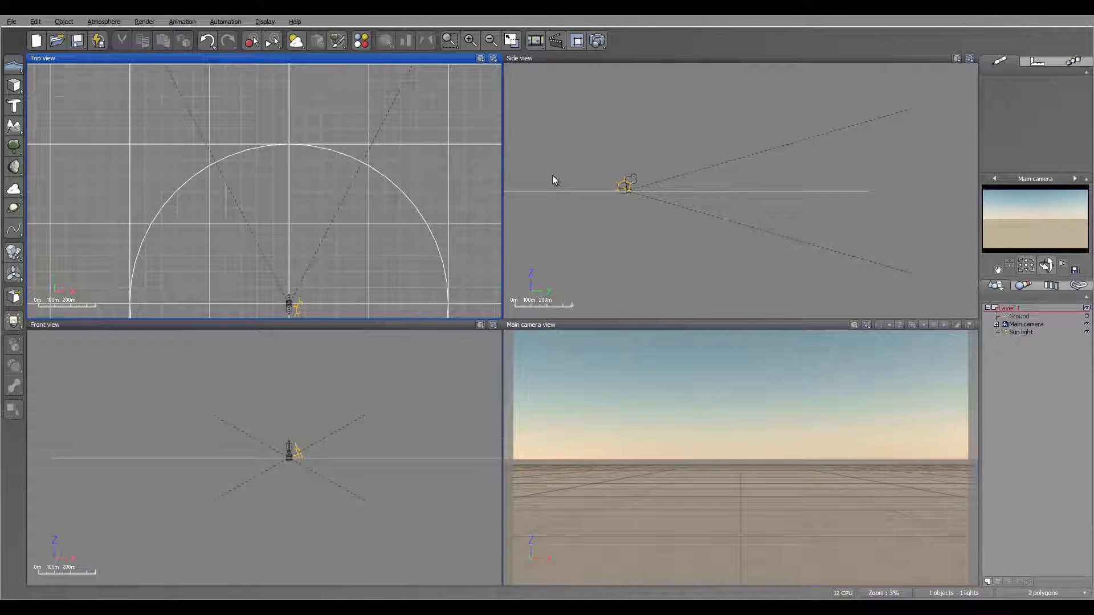
left_click(14, 126)
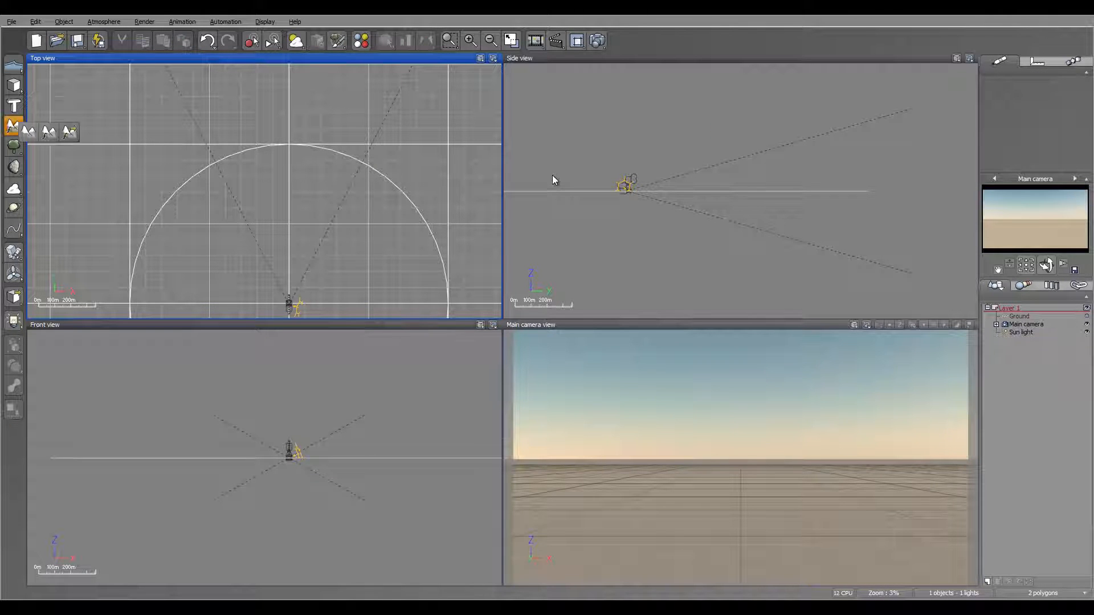
right_click_drag(276, 181, 340, 163)
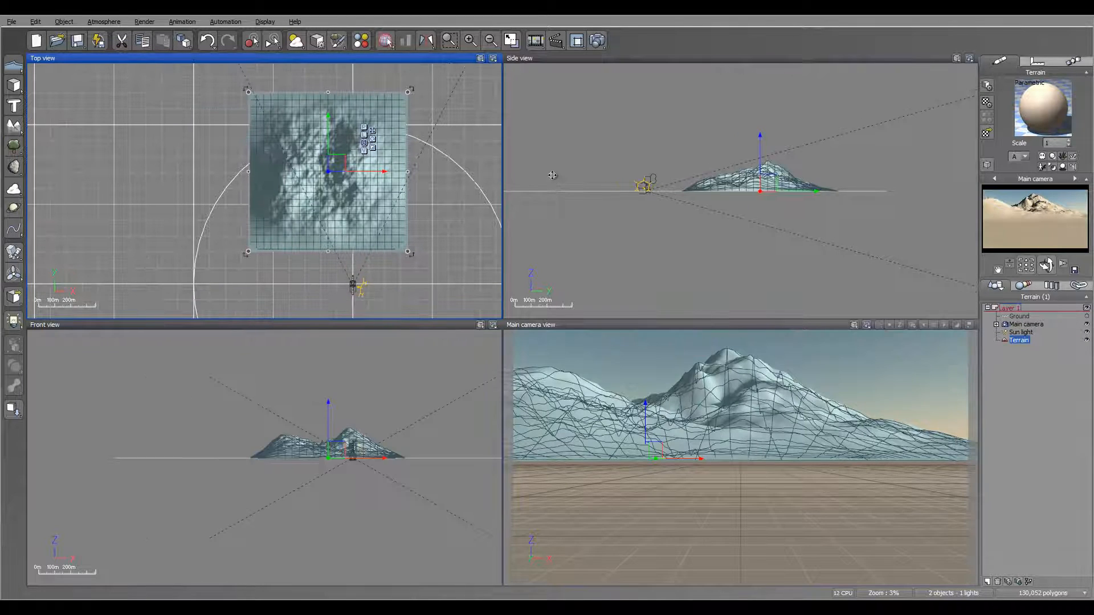
left_click_drag(340, 163, 364, 174)
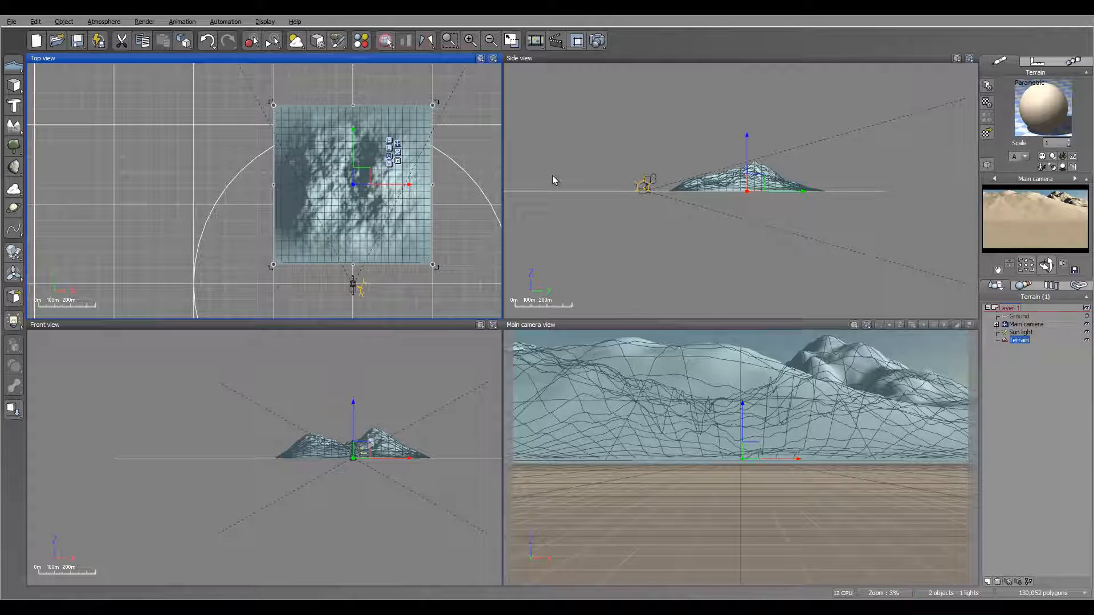
Switch to World Machine and examine the project's extents, terrain altitudes and dimensionality in the General Setup of the project settings
key("alt+Tab")
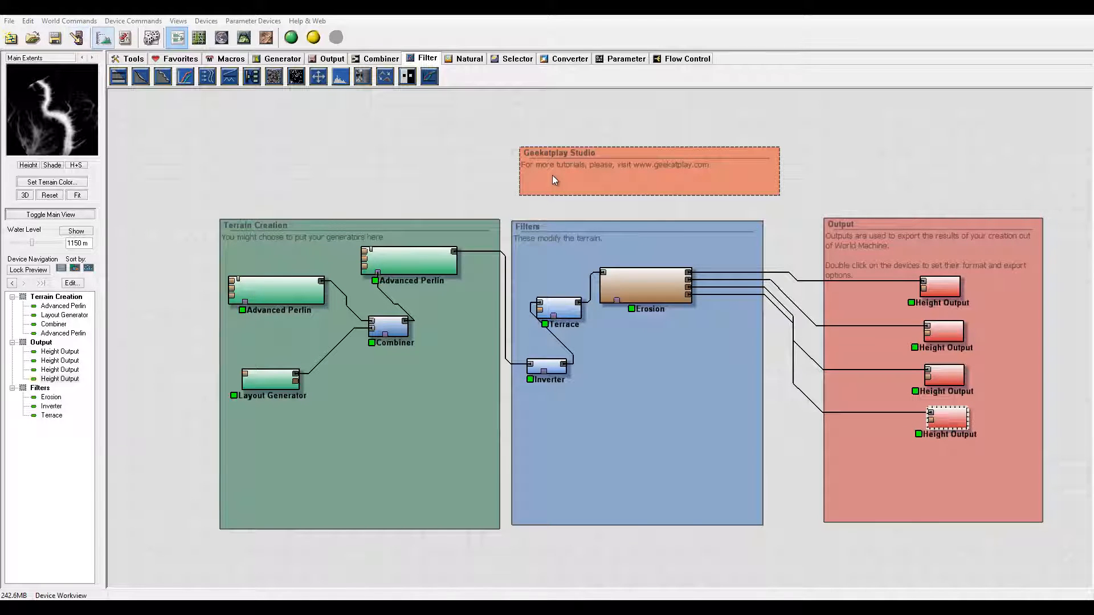
left_click(103, 38)
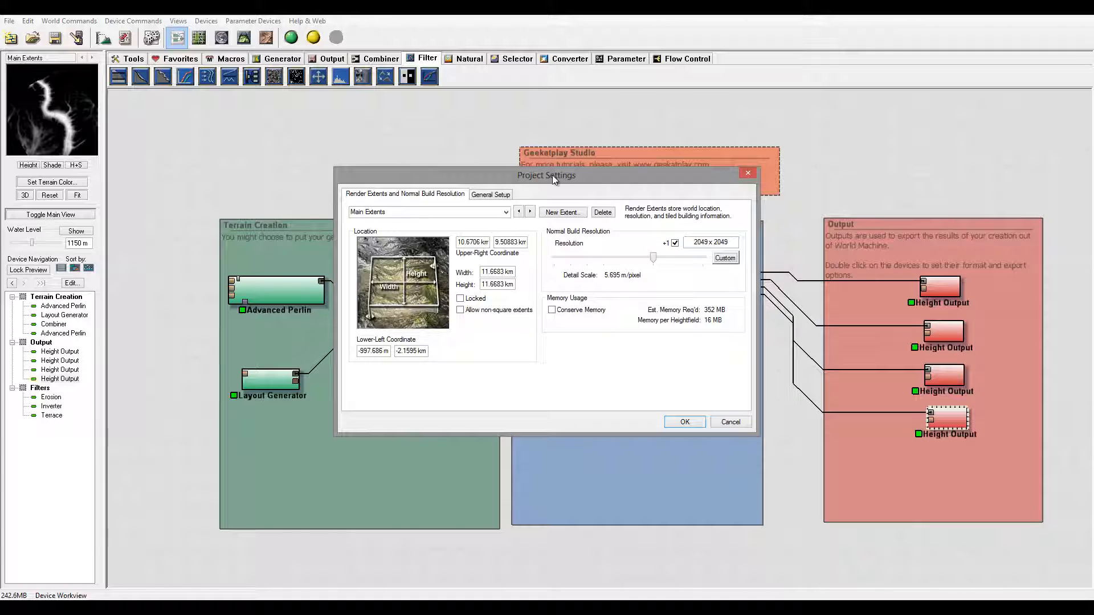
left_click(490, 195)
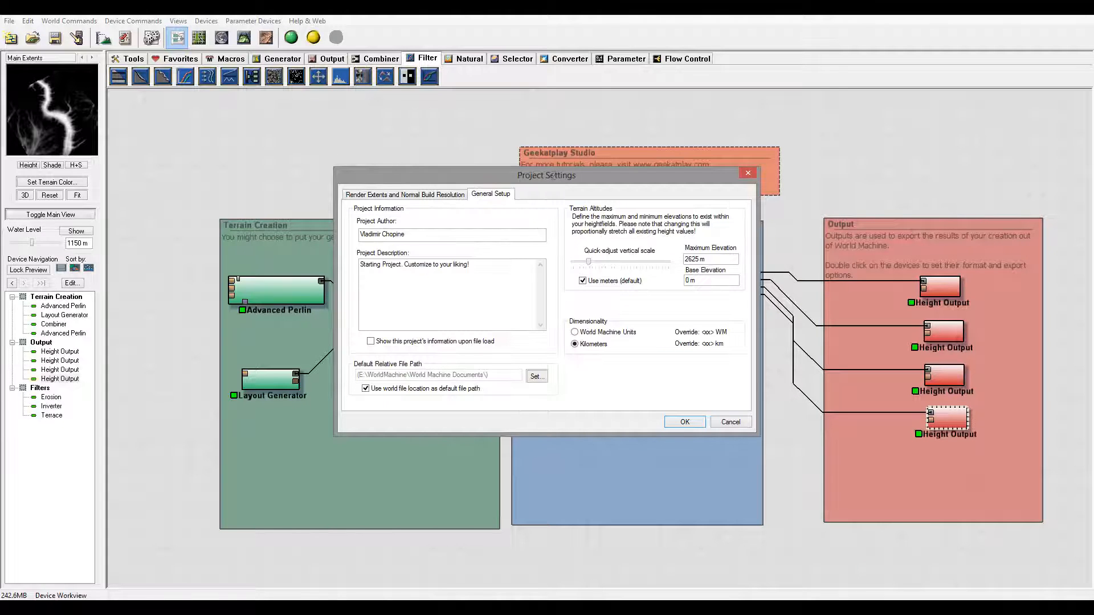
Check the project's render extents, switch to Vue, and set the terrain's size to 11 km by 11 km by 2600 m
left_click(404, 194)
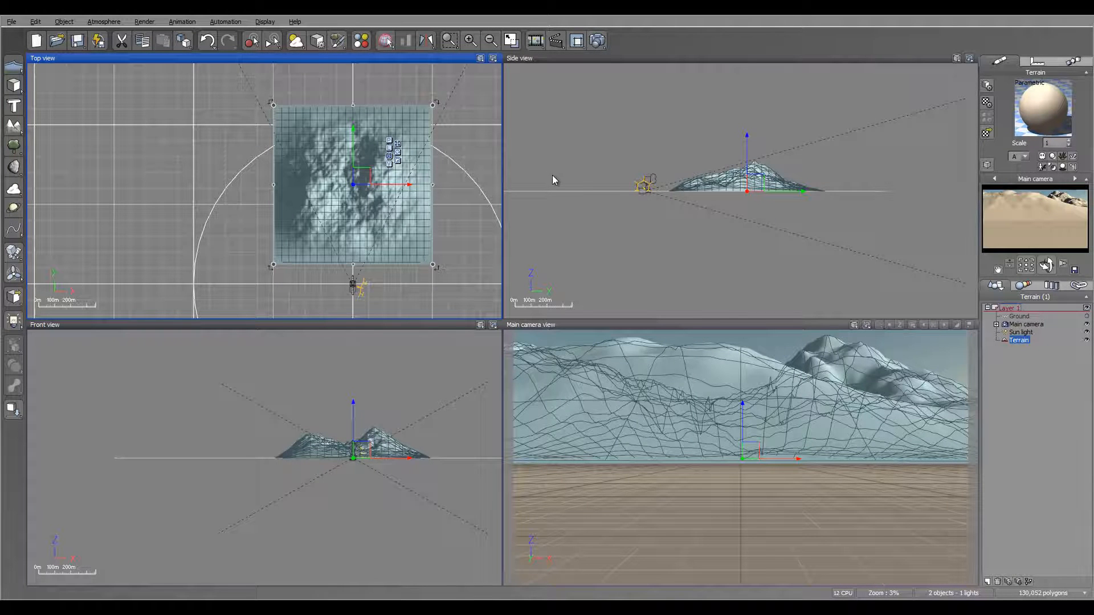
left_click(1038, 61)
left_click(987, 115)
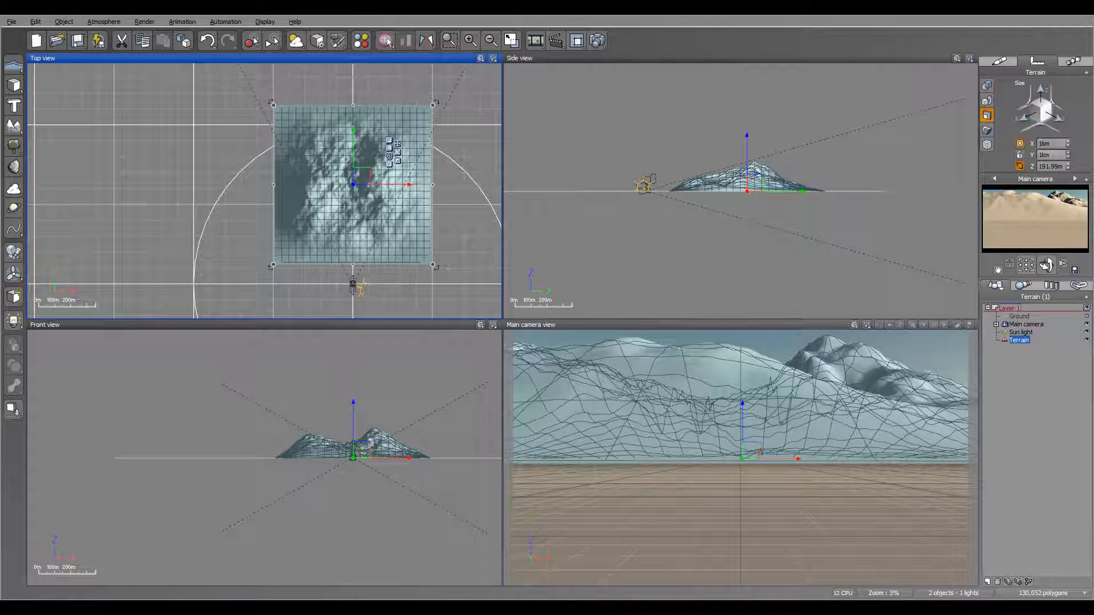
left_click(1043, 143)
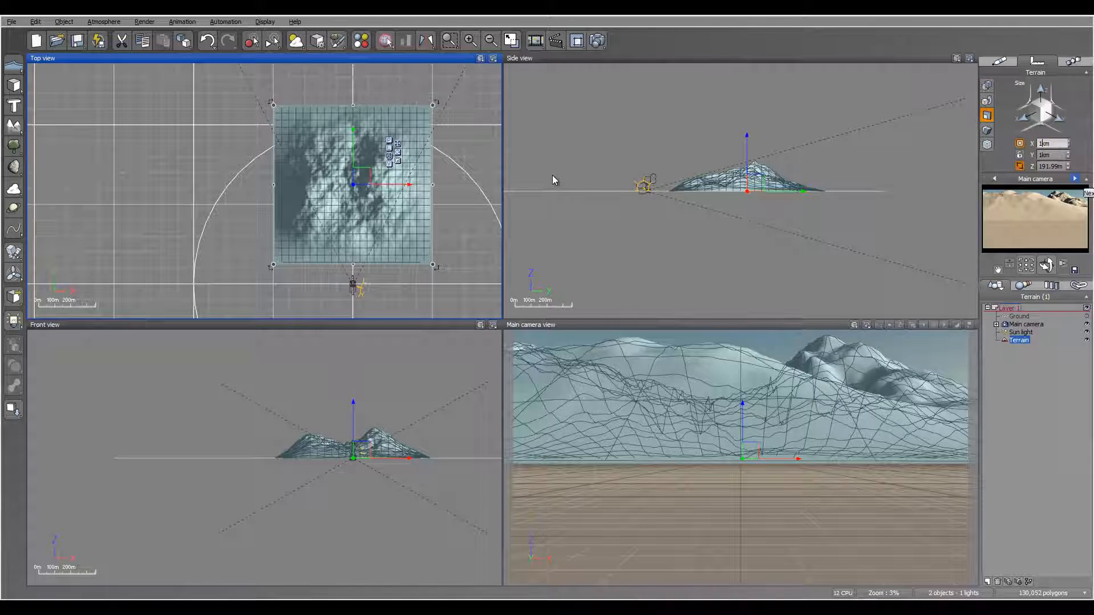
type("1")
key("Tab")
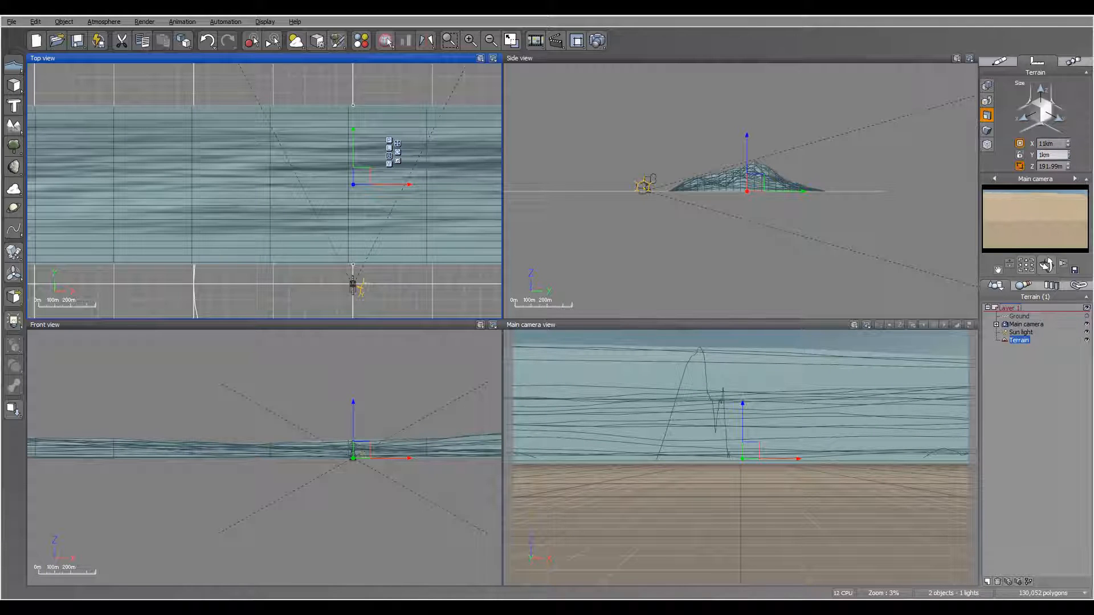
type("1")
key("Tab")
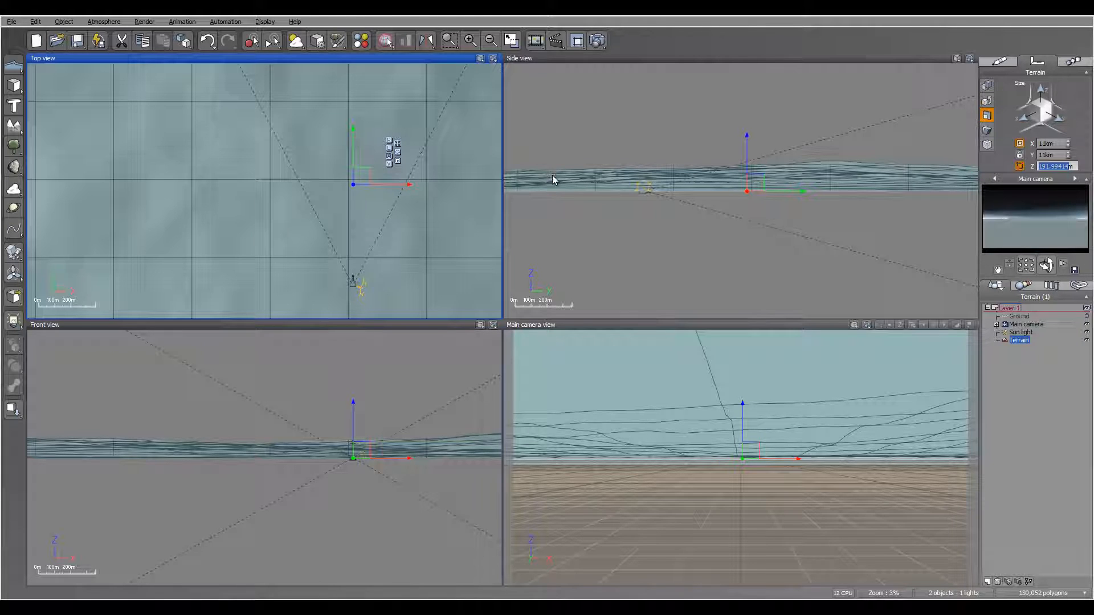
type("2600")
key("Return")
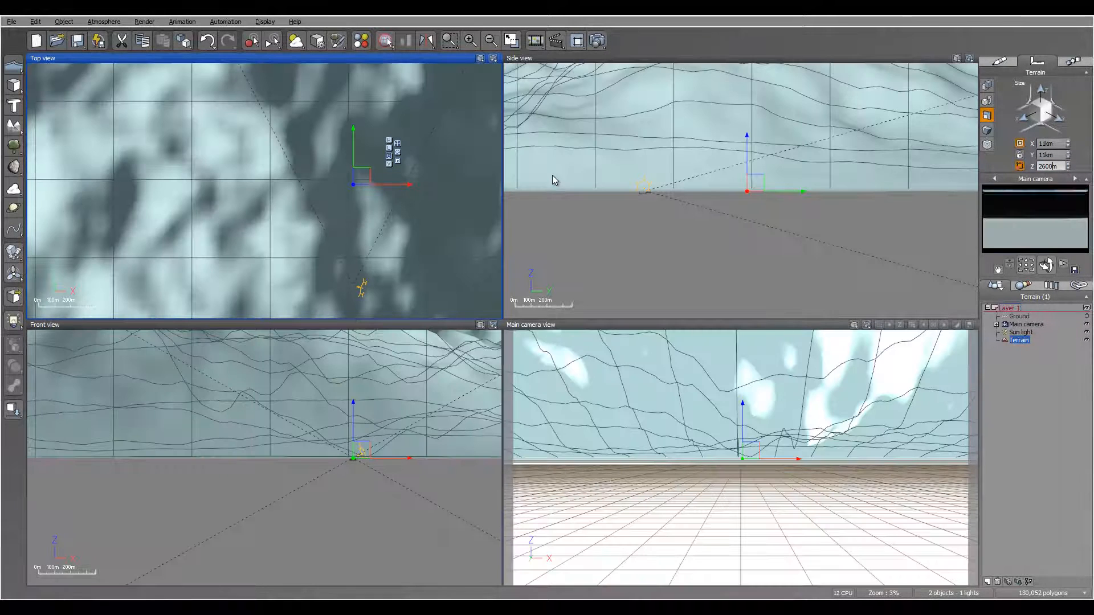
Move the main camera back and up from the terrain to about Y -7.99 km and Z 1.315 km
left_click(553, 180)
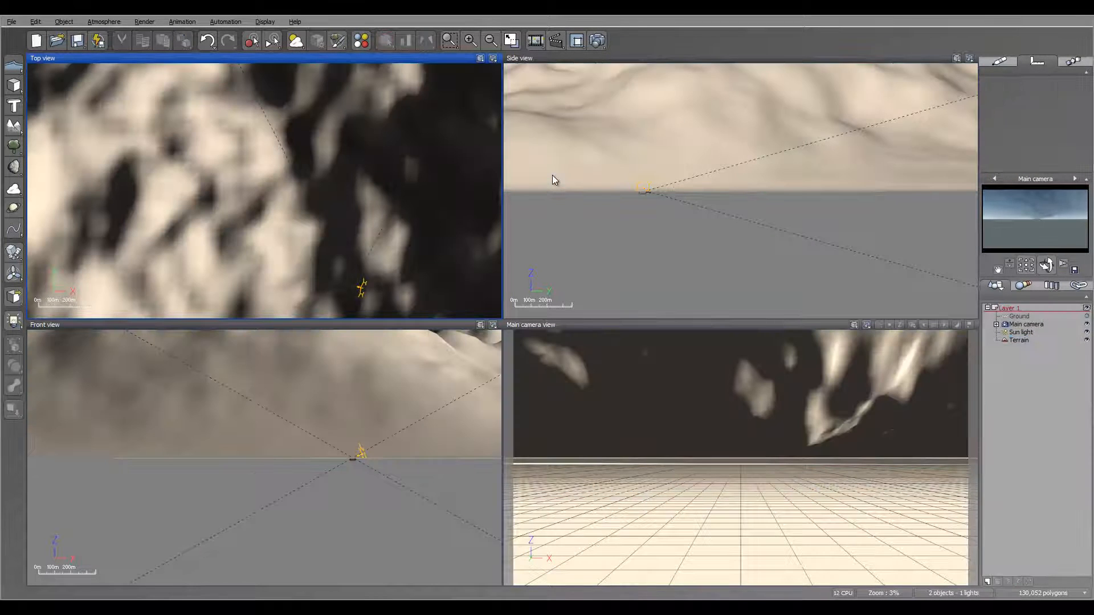
key("space")
scroll(553, 176, "down", 8)
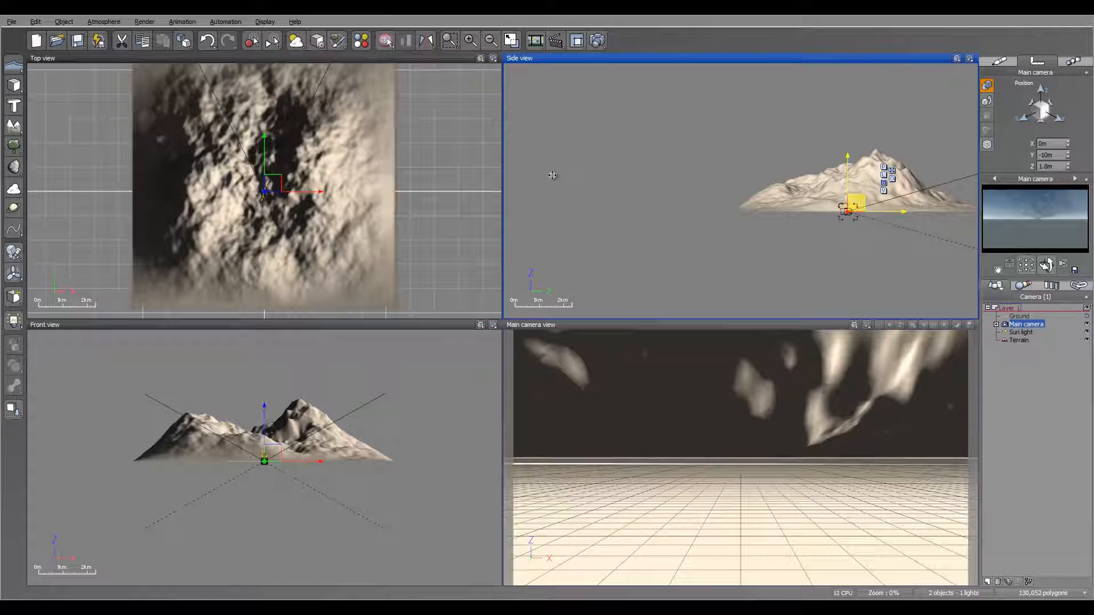
left_click_drag(857, 202, 663, 171)
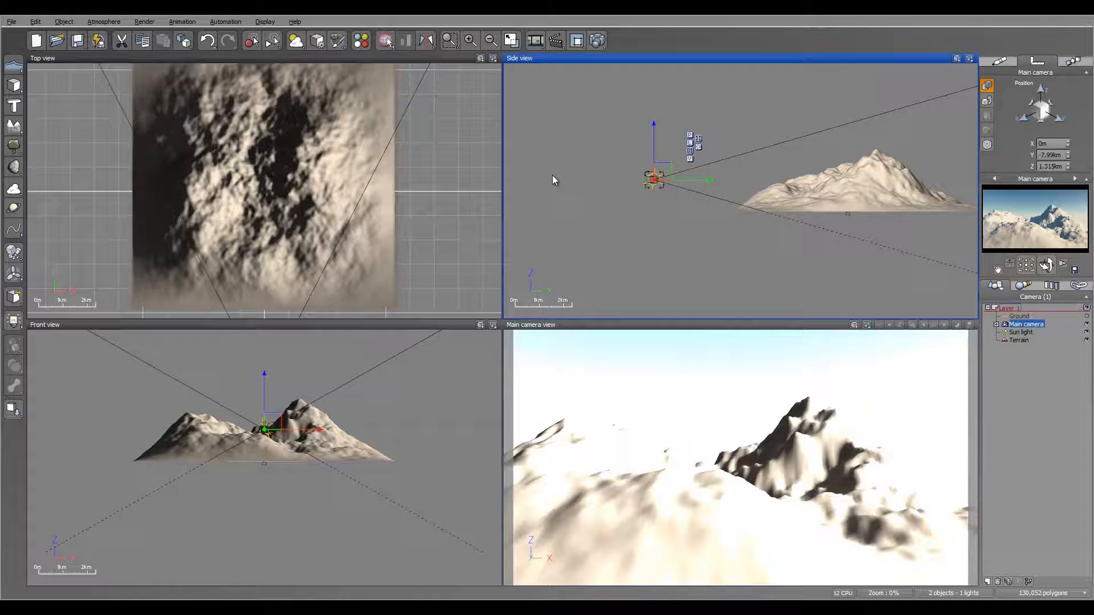
right_click_drag(245, 251, 324, 215)
scroll(295, 227, "down", 5)
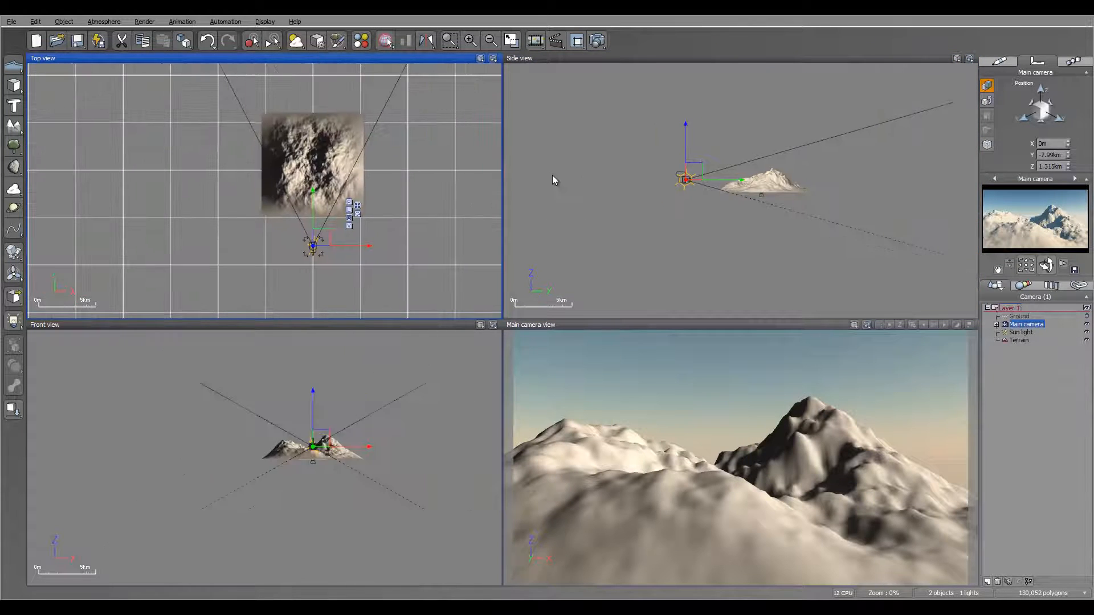
Open the terrain in the Terrain Editor and reset its relief to a flat surface
left_click(321, 156)
right_click(304, 152)
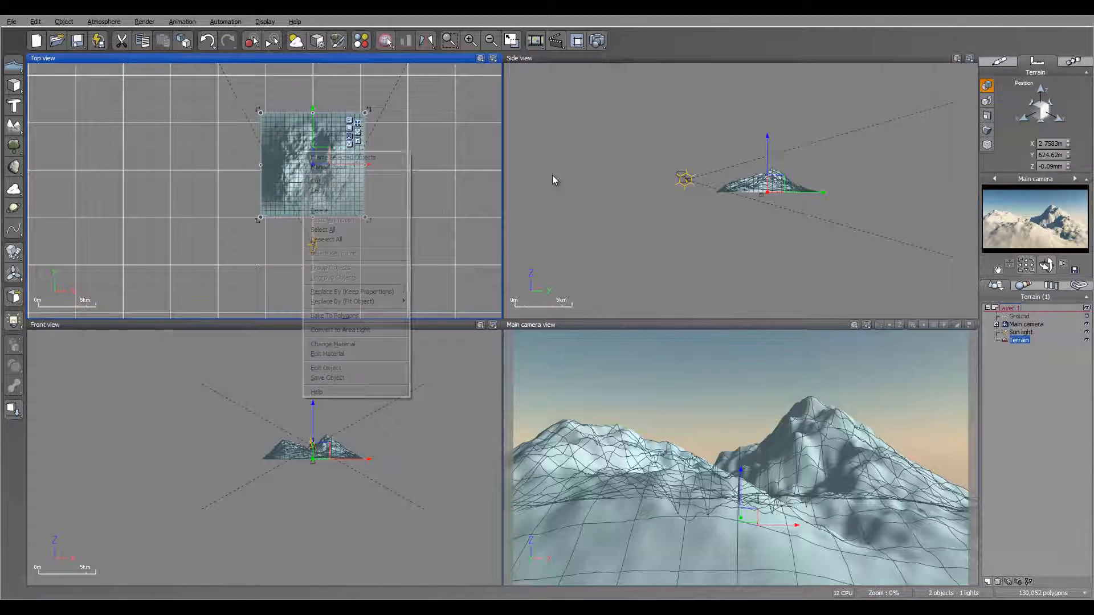
key("Return")
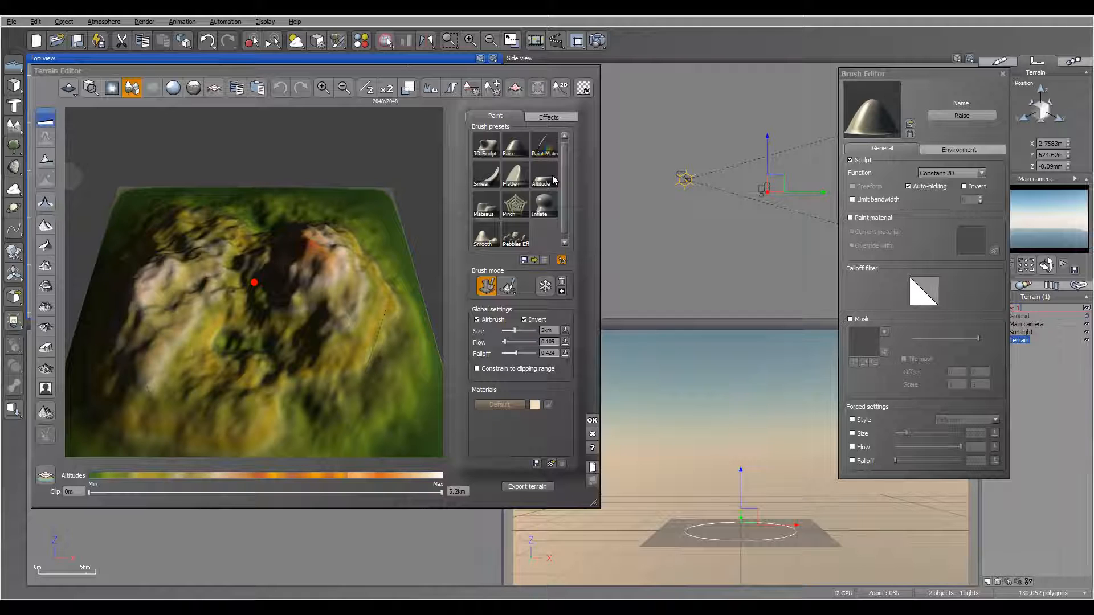
left_click(46, 120)
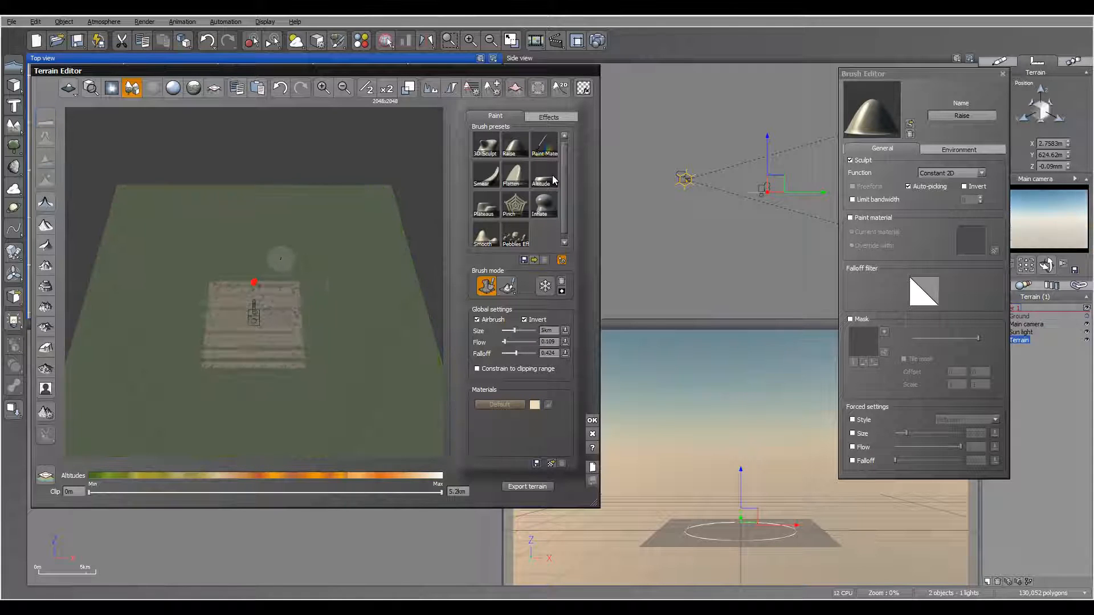
right_click_drag(281, 259, 274, 248)
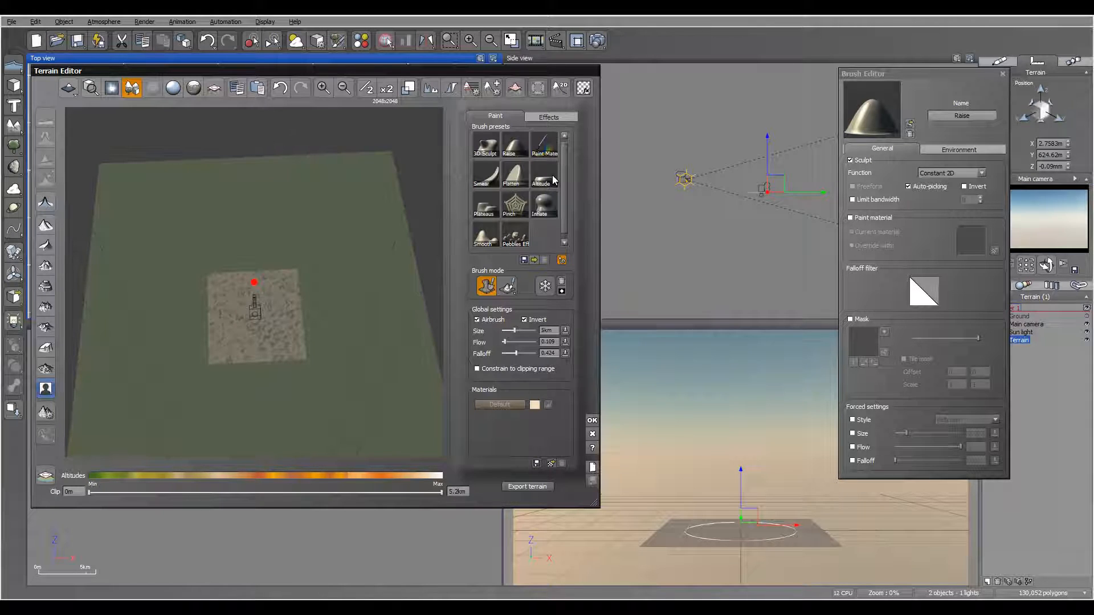
Load c2height.tif from the World Machine Documents folder as the picture for importing terrain data
left_click(46, 389)
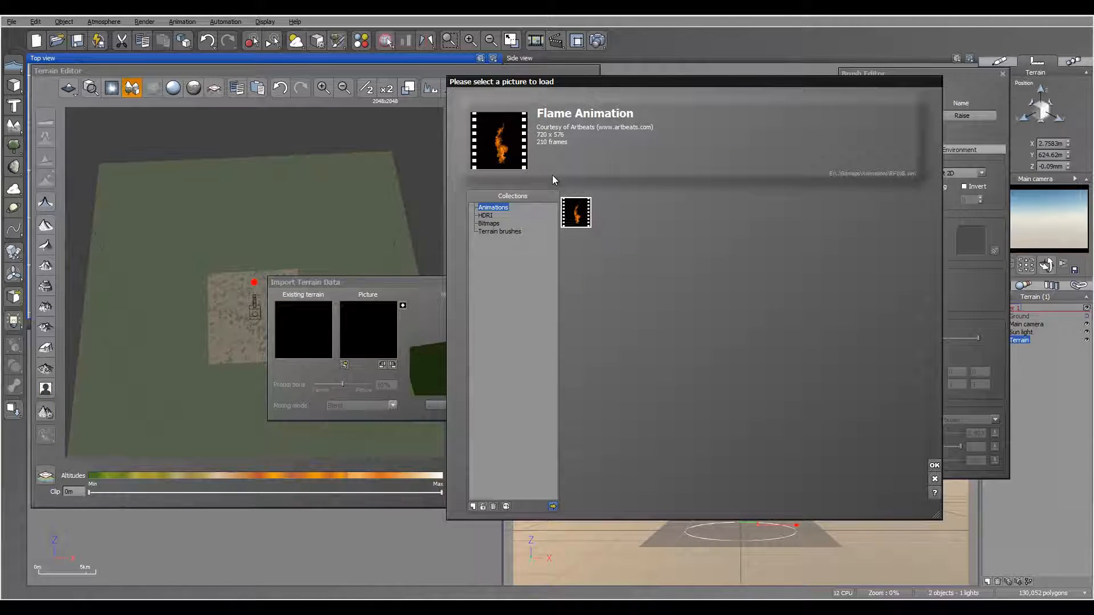
left_click(553, 507)
left_click(696, 121)
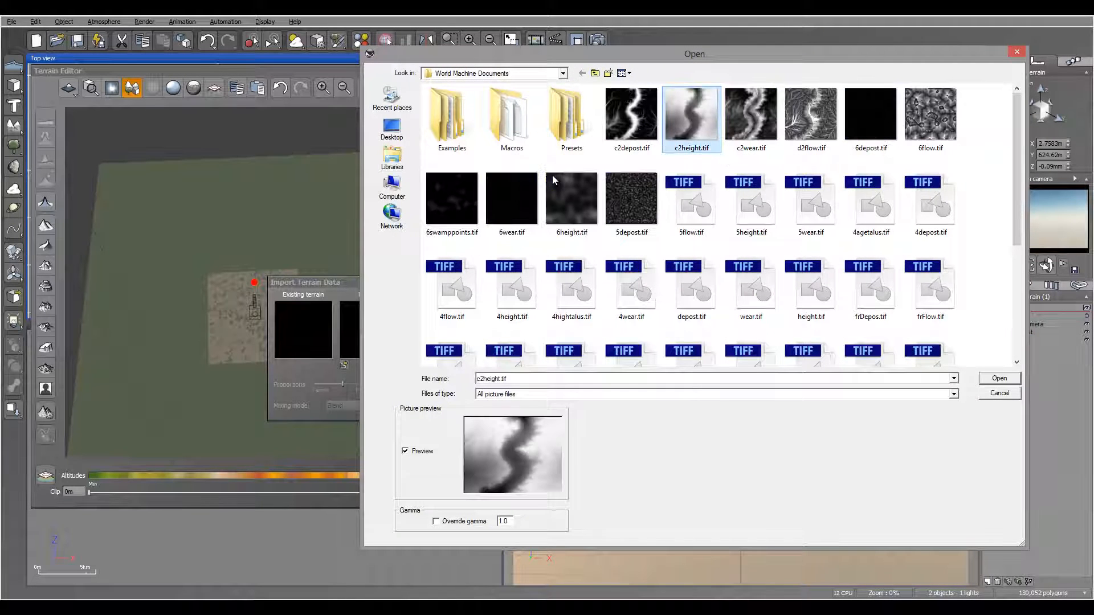
key("Return")
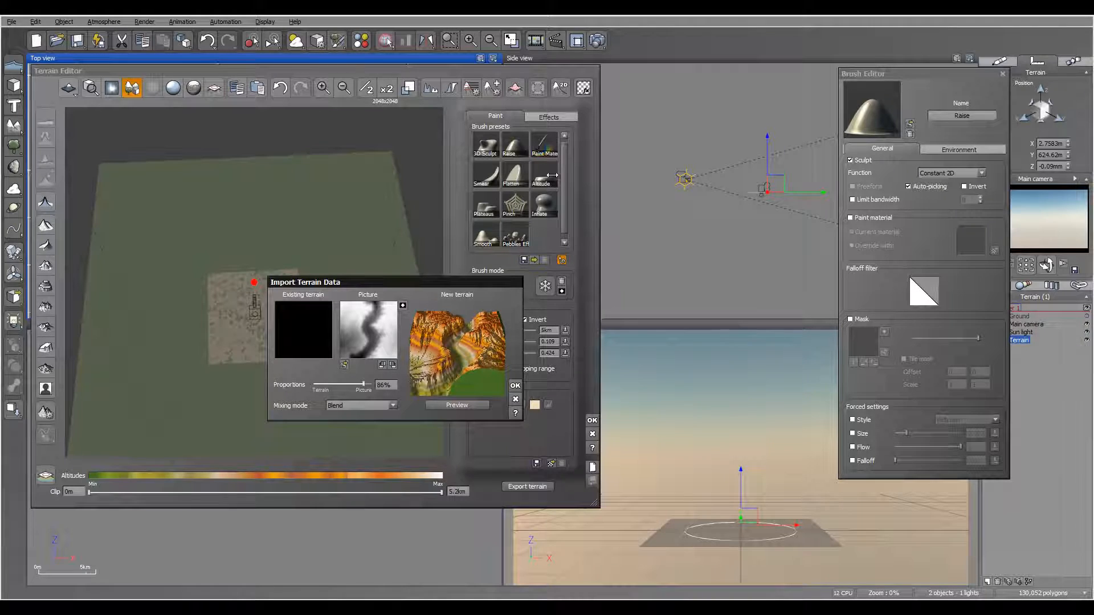
Blend the picture into the terrain at a proportion of 67% and apply the edited terrain
left_click_drag(362, 384, 358, 385)
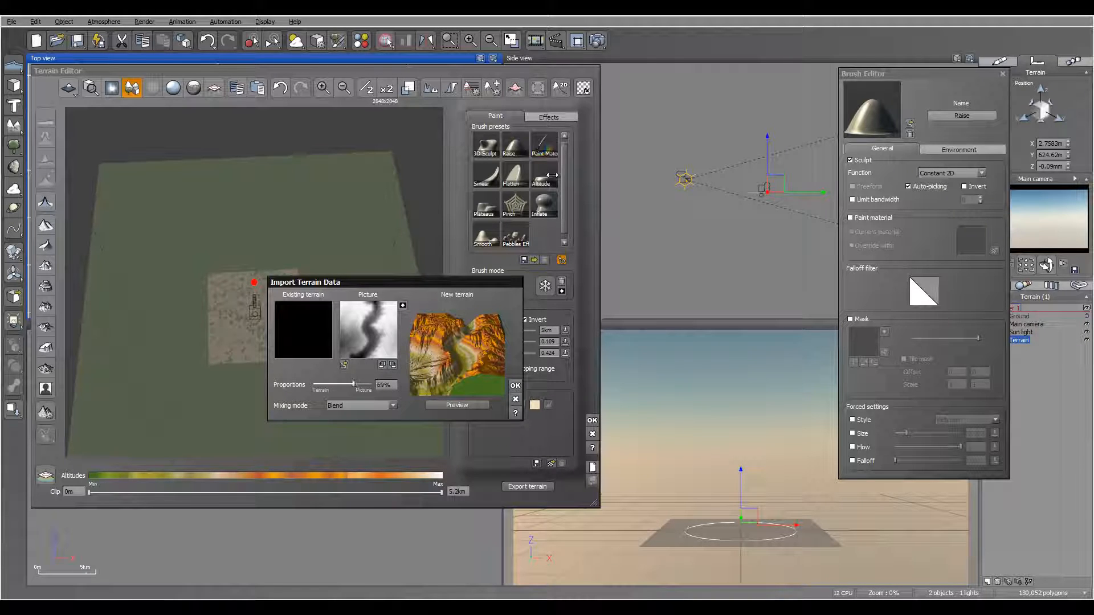
key("Left")
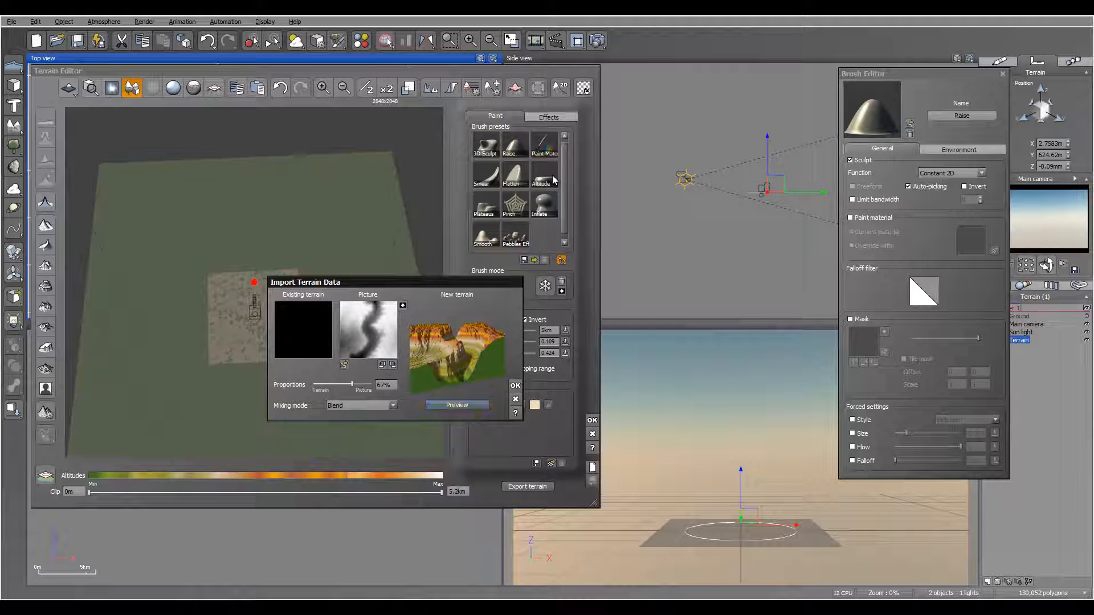
key("Return")
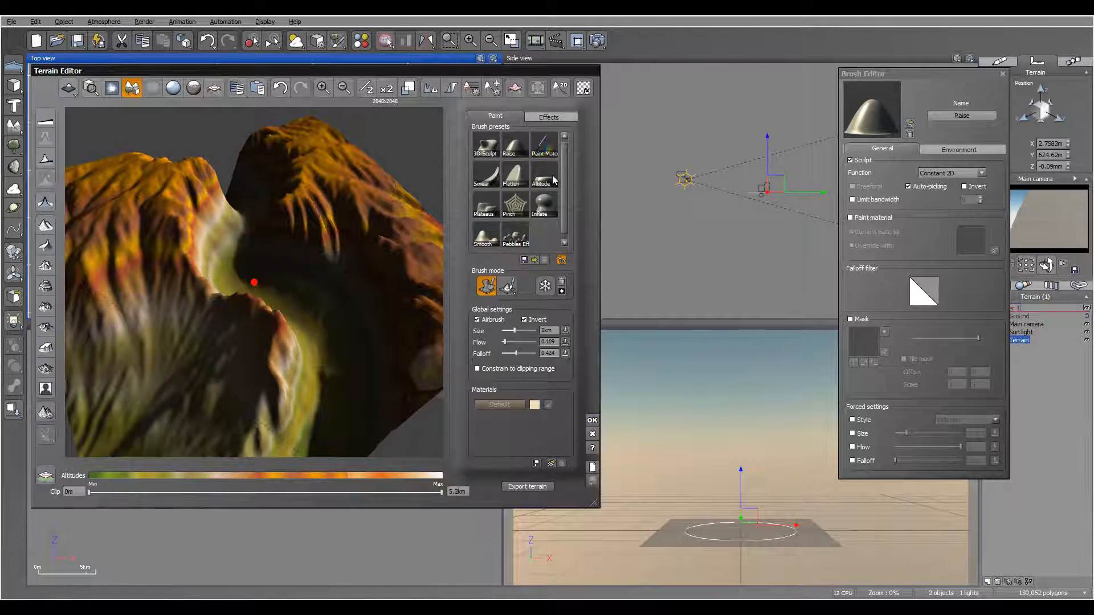
key("Return")
Place the main camera above the terrain's corner at about X -6.12 km, Y -4.38 km, Z 3.537 km, and aim it across the canyon
key("ctrl+z")
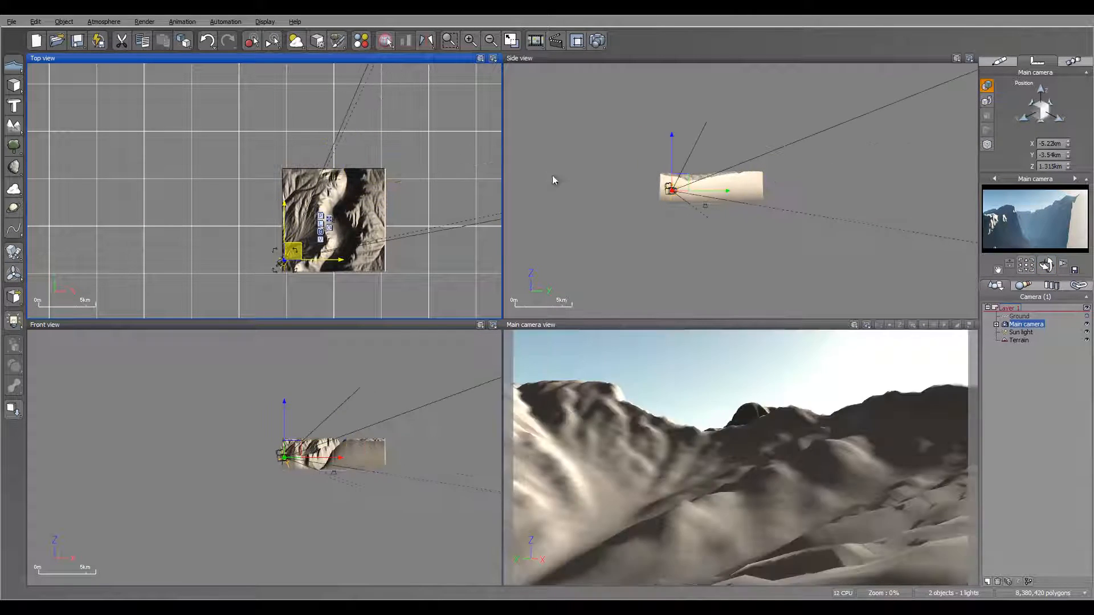
left_click_drag(681, 182, 680, 164)
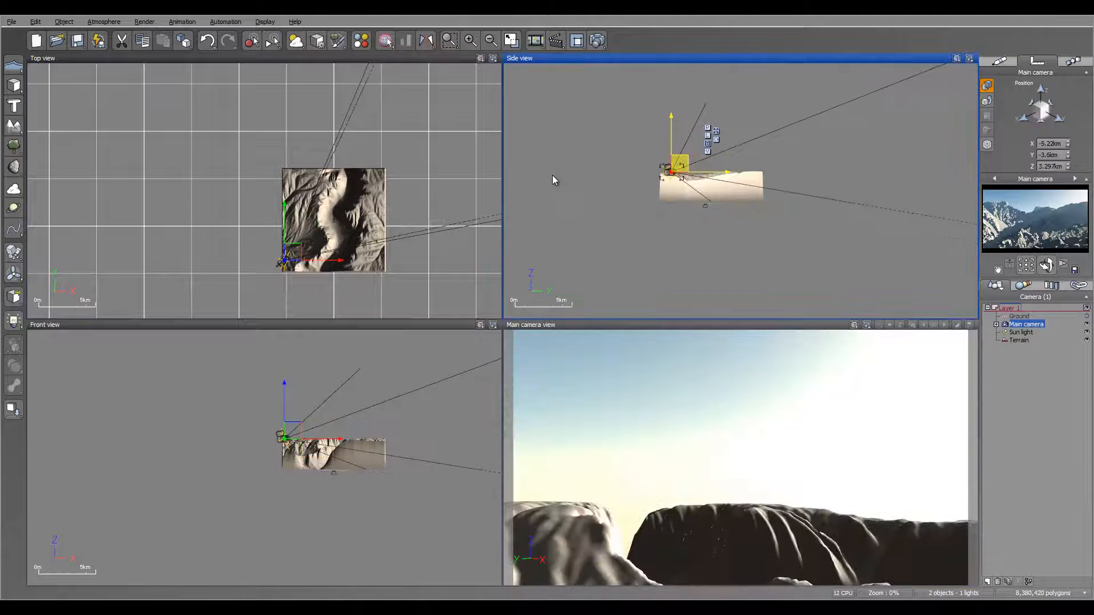
mouse_move(1046, 265)
left_mouse_down()
mouse_move(1046, 279)
mouse_move(1063, 269)
left_mouse_up()
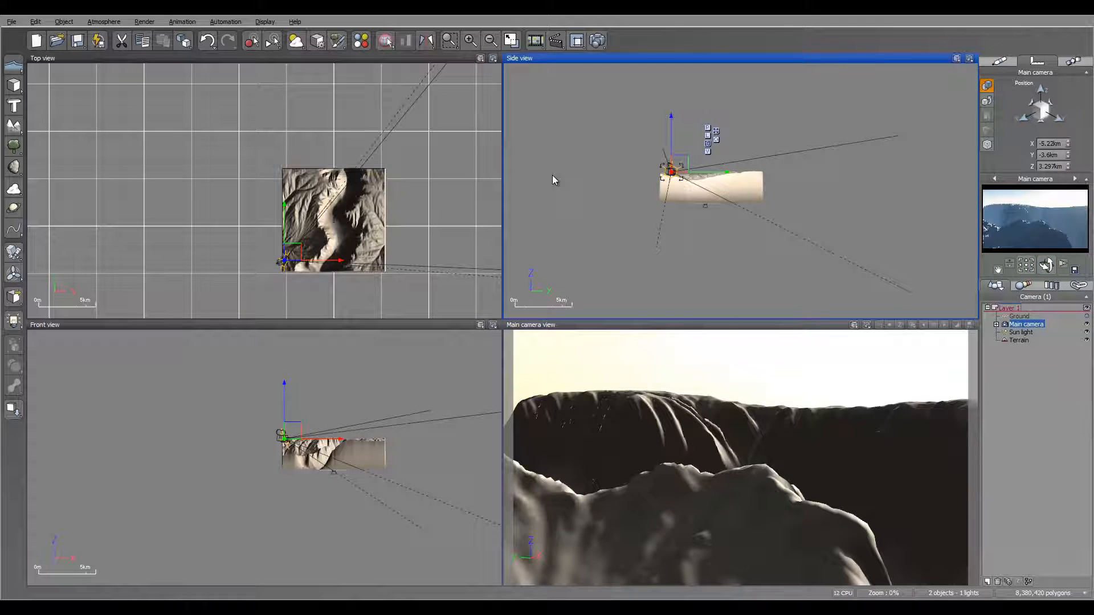
left_click_drag(293, 252, 287, 254)
left_click_drag(678, 164, 678, 161)
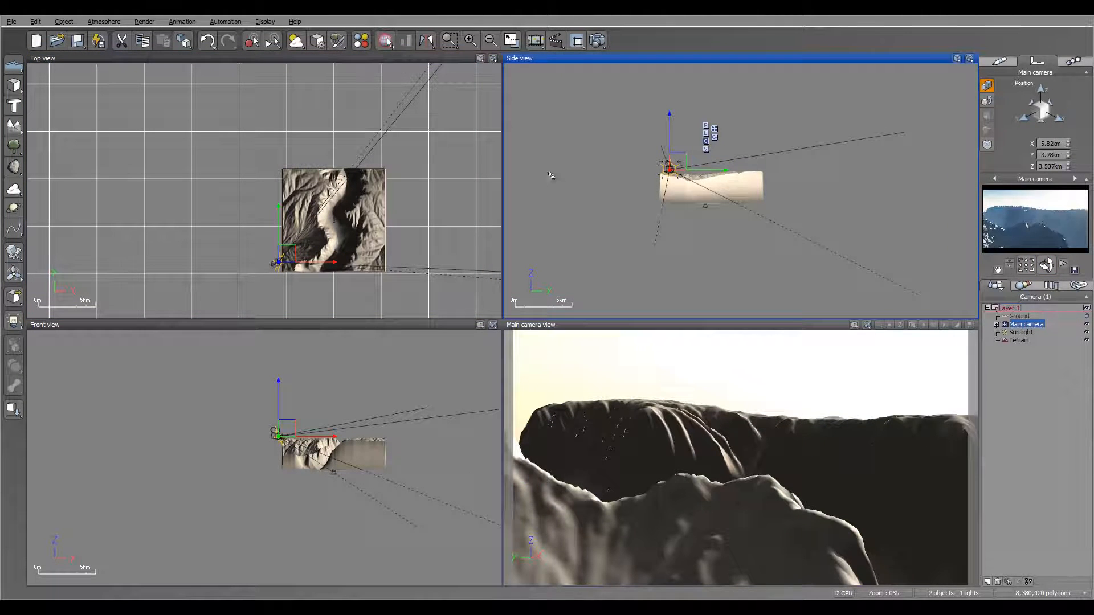
left_click_drag(287, 253, 285, 258)
left_click_drag(1047, 265, 554, 176)
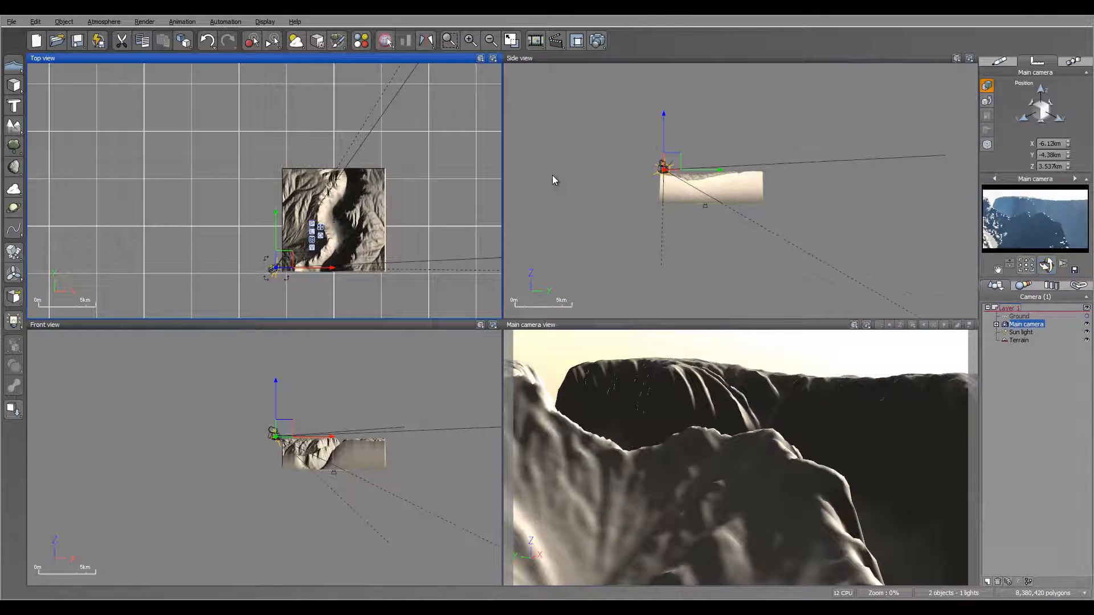
Render the camera view at Preview quality and 800x450, inspect the picture, and close it
key("ctrl+F9")
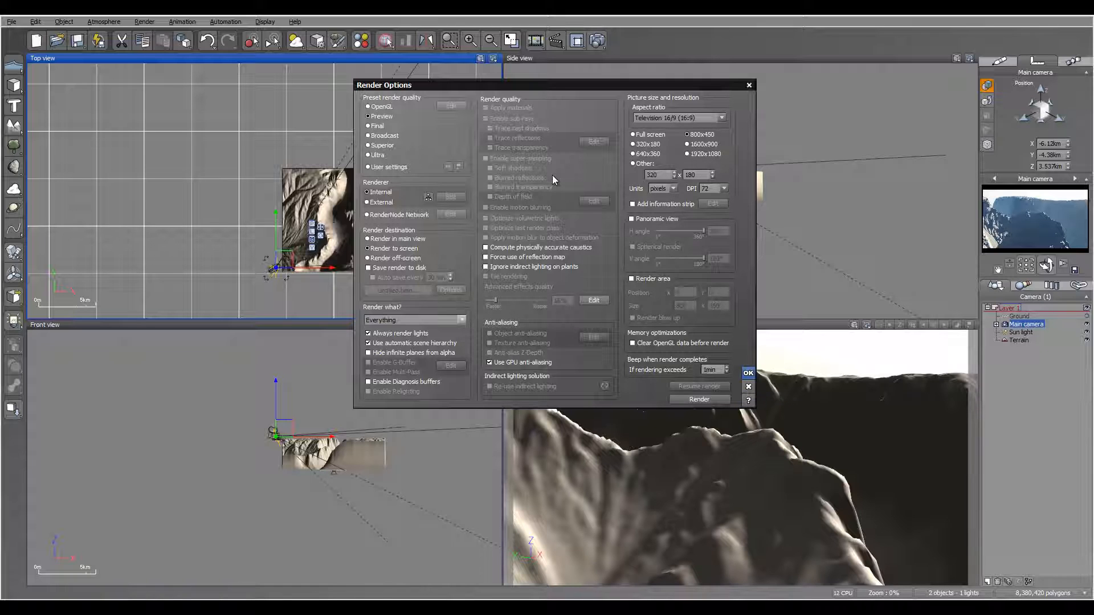
key("Escape")
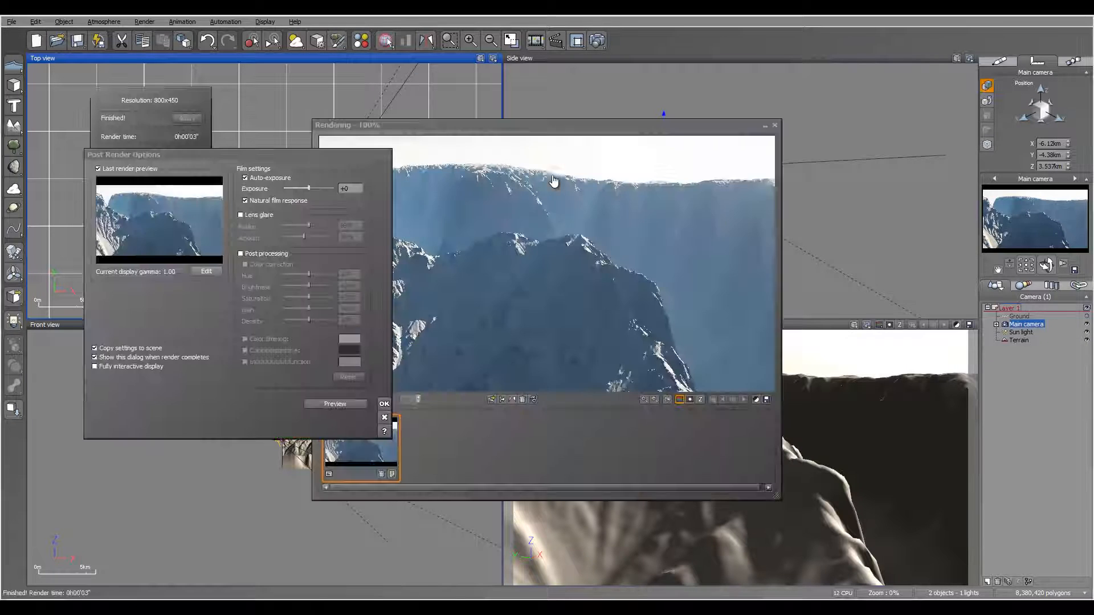
key("Escape")
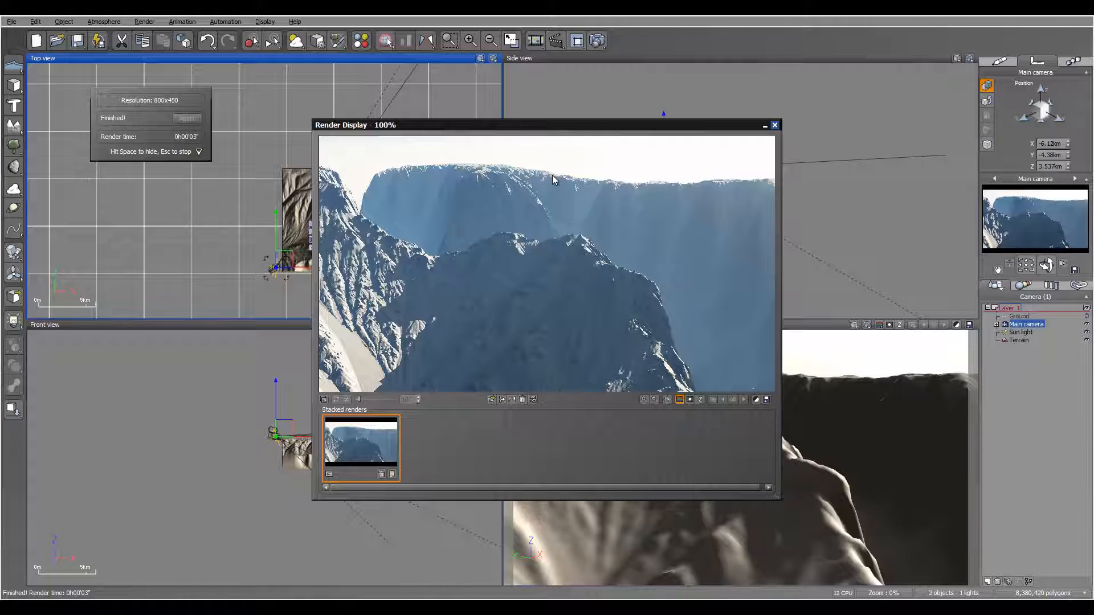
key("space")
Move the main camera to the canyon's mouth at about X -2.1 km, Y -5.46 km, Z 2.696 km, and aim it along the canyon
left_click_drag(285, 259, 337, 257)
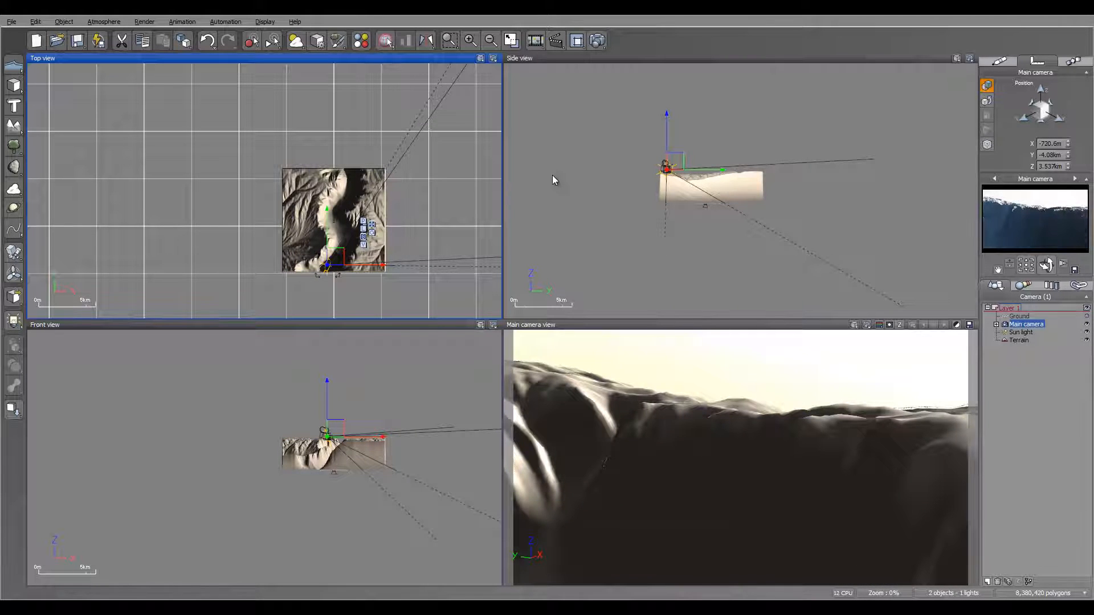
left_click_drag(1046, 265, 1030, 267)
mouse_move(336, 256)
left_mouse_down()
mouse_move(324, 288)
mouse_move(322, 269)
left_mouse_up()
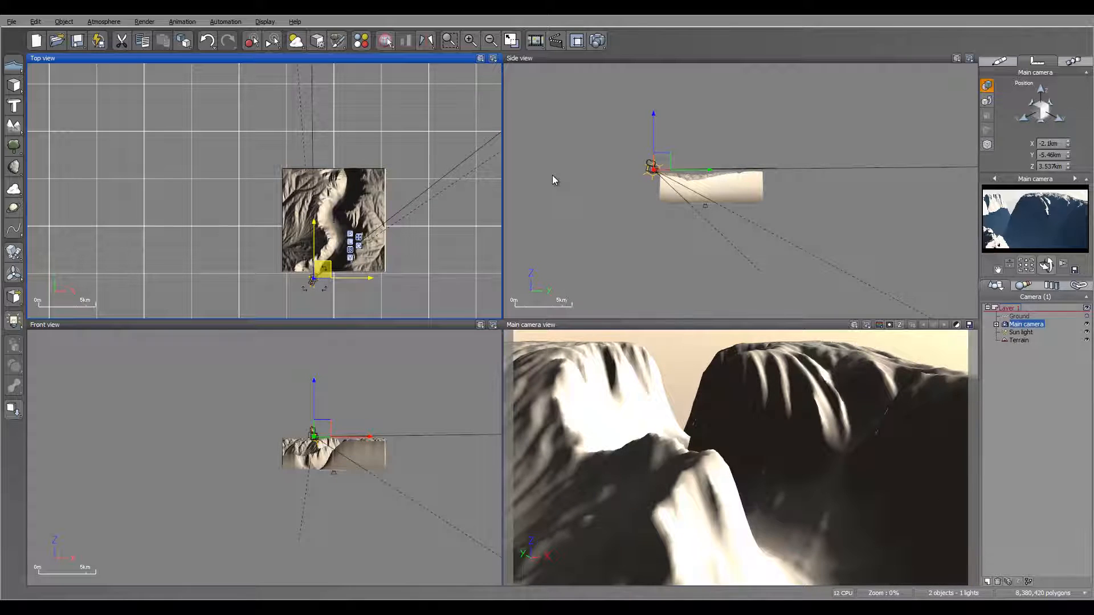
left_click_drag(1047, 265, 1052, 268)
left_click_drag(654, 131, 654, 139)
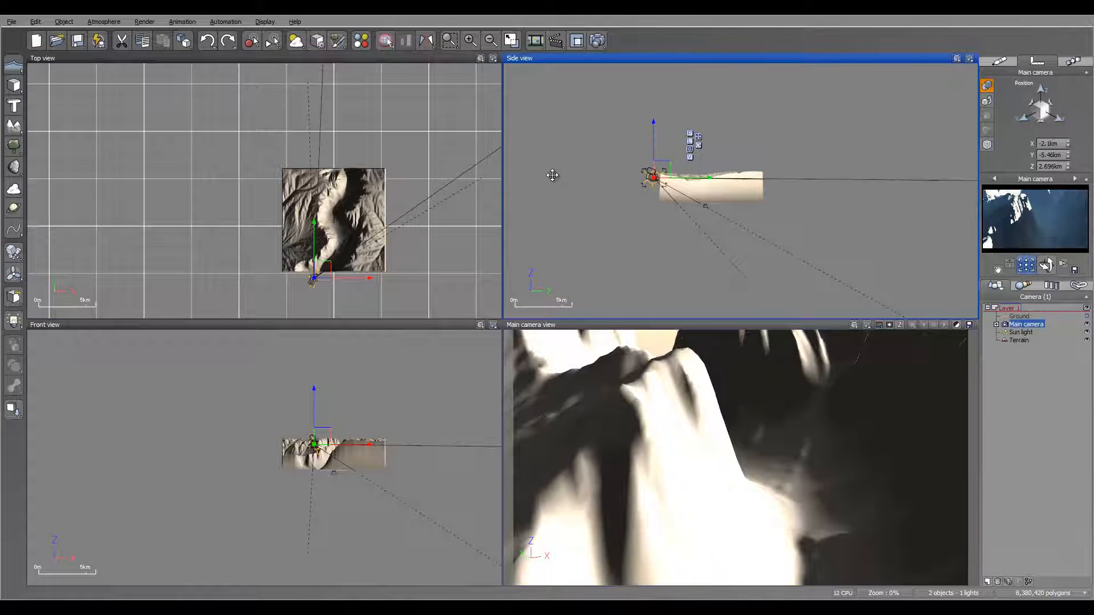
left_click_drag(1047, 265, 1046, 258)
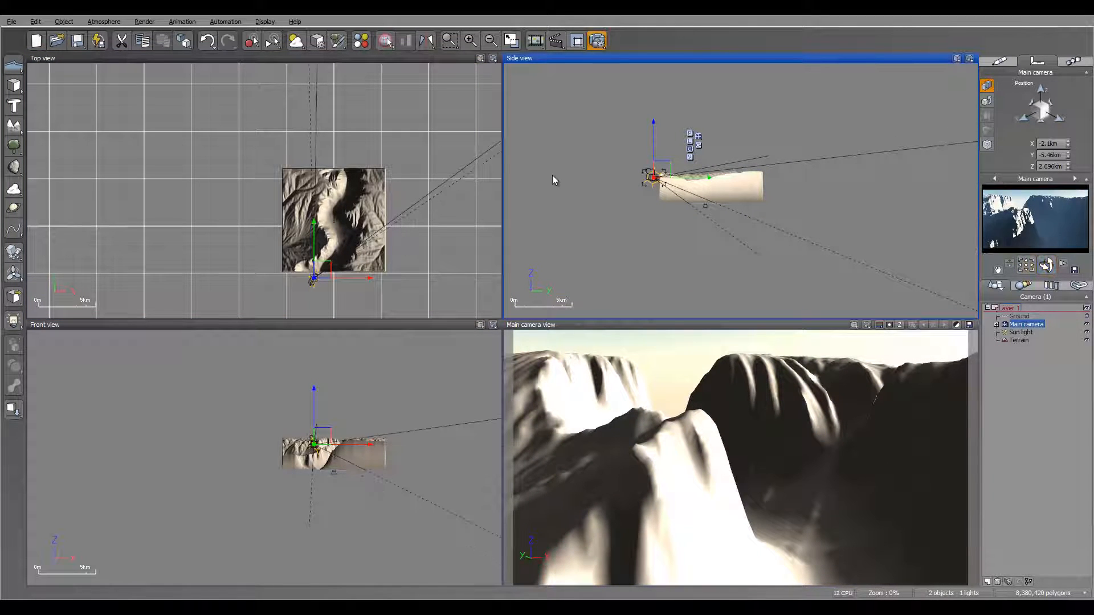
Set the render aspect ratio to Photo - vertical (24:36) and move the main camera to about Y -4.62 km, Z 2.336 km
key("ctrl+F9")
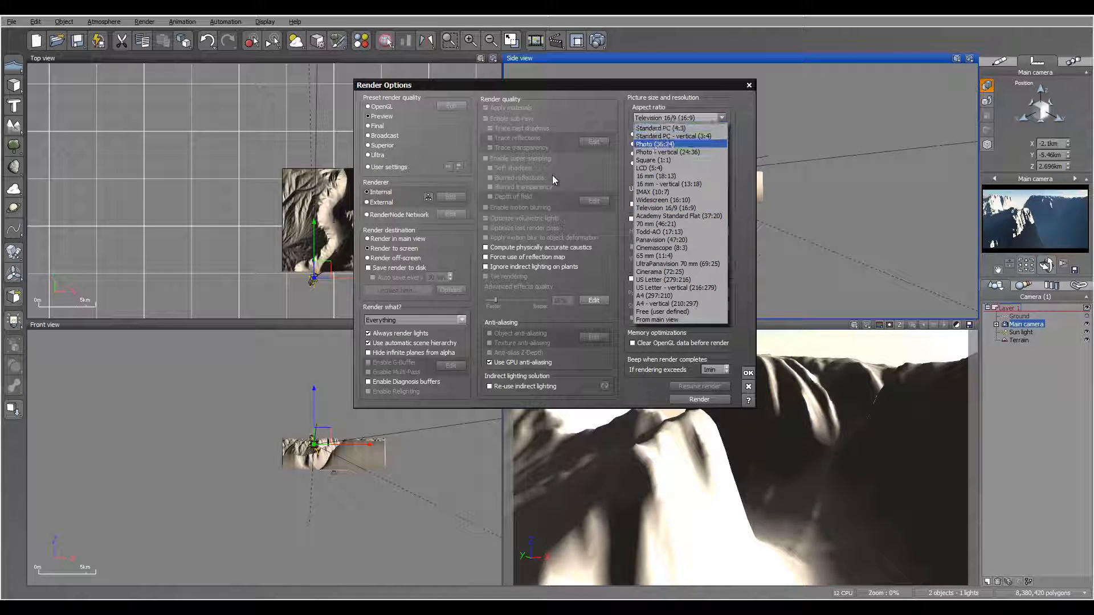
left_click(667, 152)
key("Return")
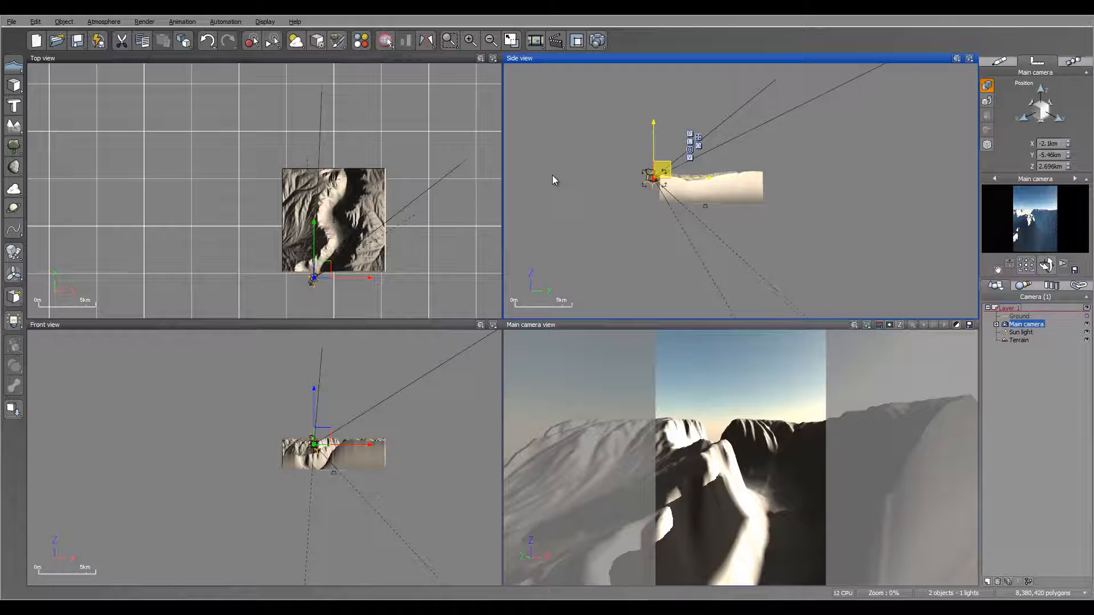
mouse_move(661, 169)
left_mouse_down()
mouse_move(665, 191)
mouse_move(670, 173)
left_mouse_up()
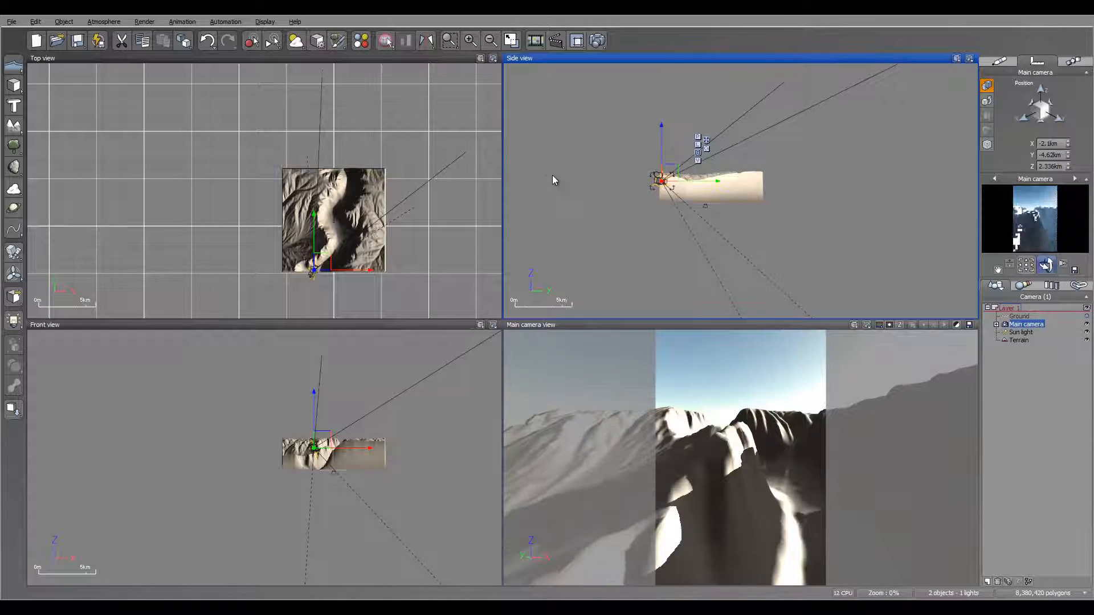
Move the main camera to about X -2.52 km, Y -5.28 km, Z 3.357 km, looking along the canyon from above its mouth
left_click_drag(1047, 265, 1051, 265)
left_click_drag(322, 262, 319, 269)
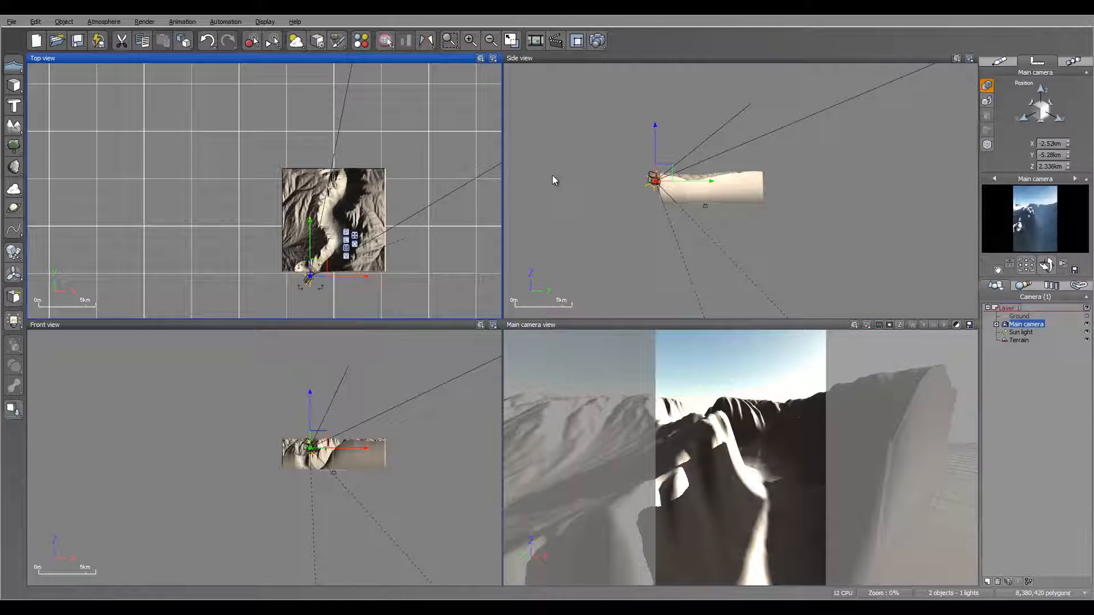
left_click_drag(656, 131, 656, 121)
left_click_drag(1047, 264, 1047, 265)
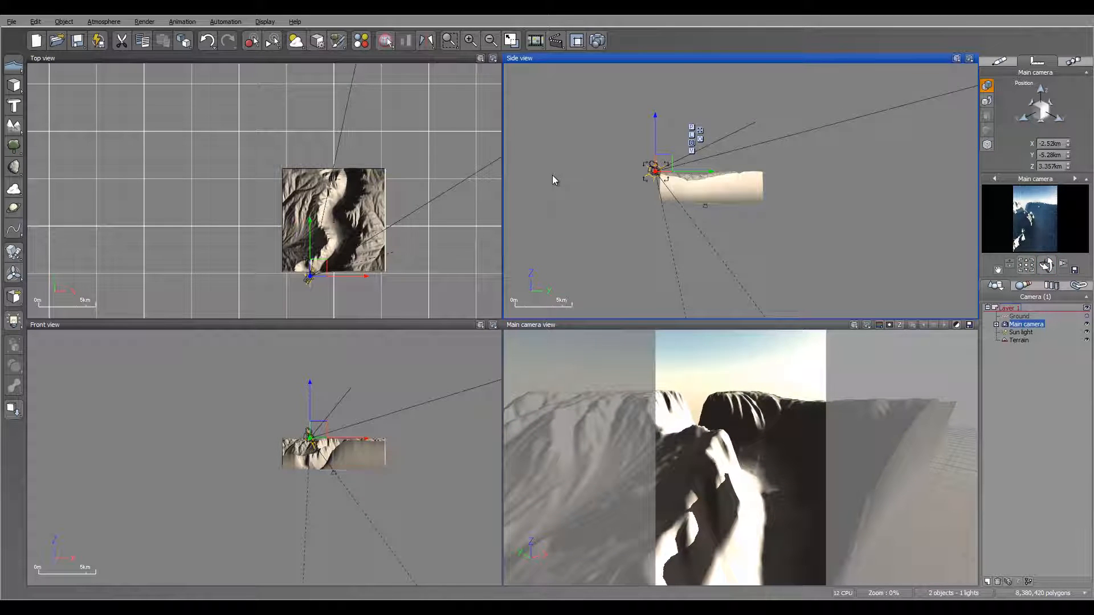
Move the sun light diagonally behind the camera to about X -6.05 km, Y -9.26 km, so it lights the canyon
key("Tab")
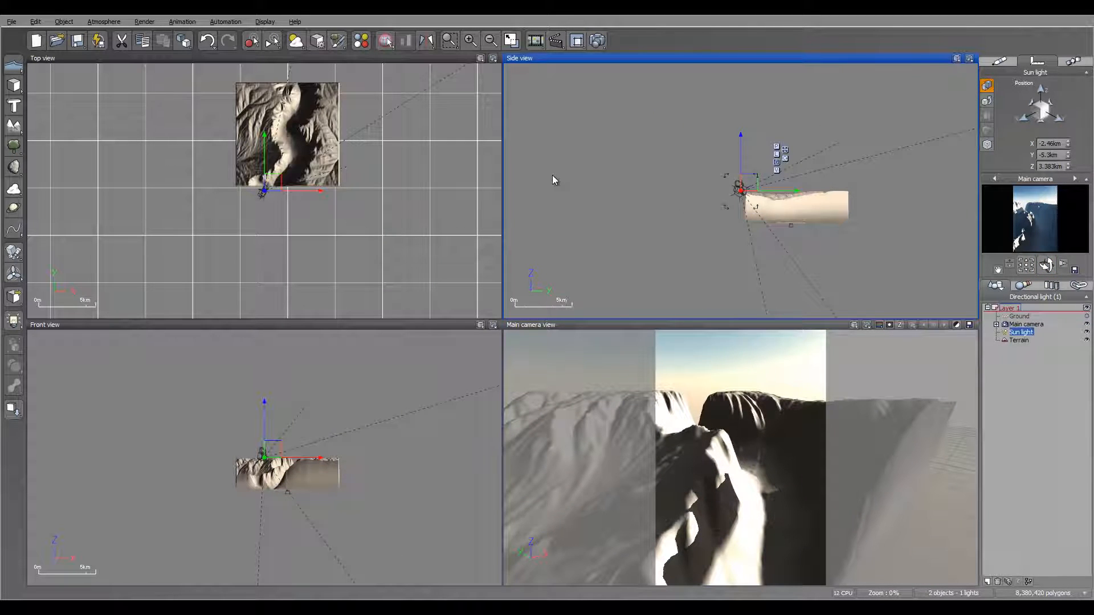
right_click_drag(268, 189, 314, 194)
scroll(314, 192, "up", 10)
right_click_drag(258, 224, 370, 198)
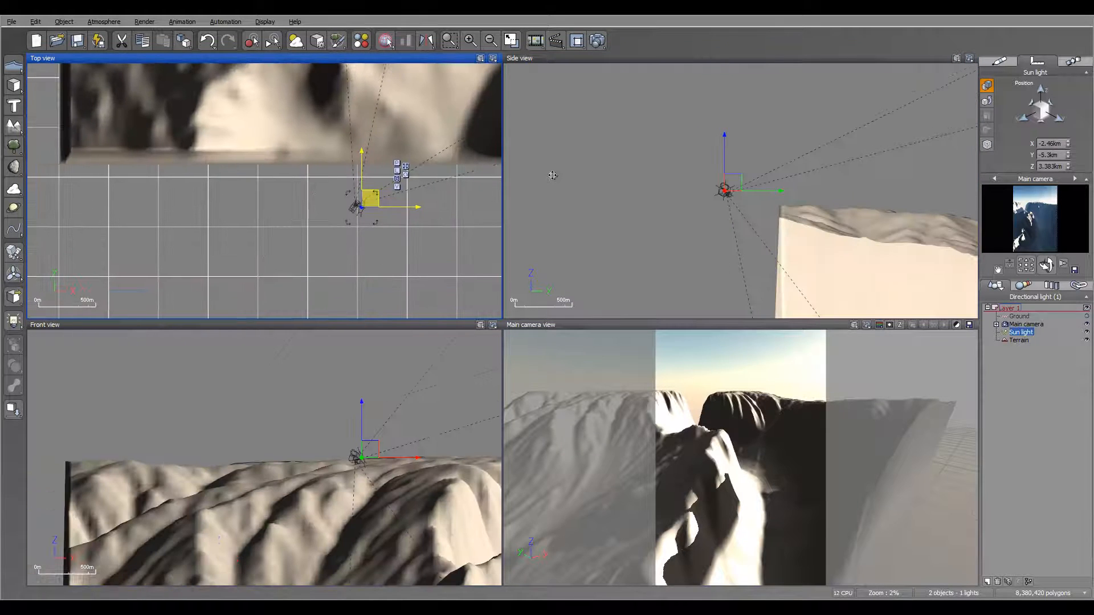
left_click_drag(370, 199, 552, 175)
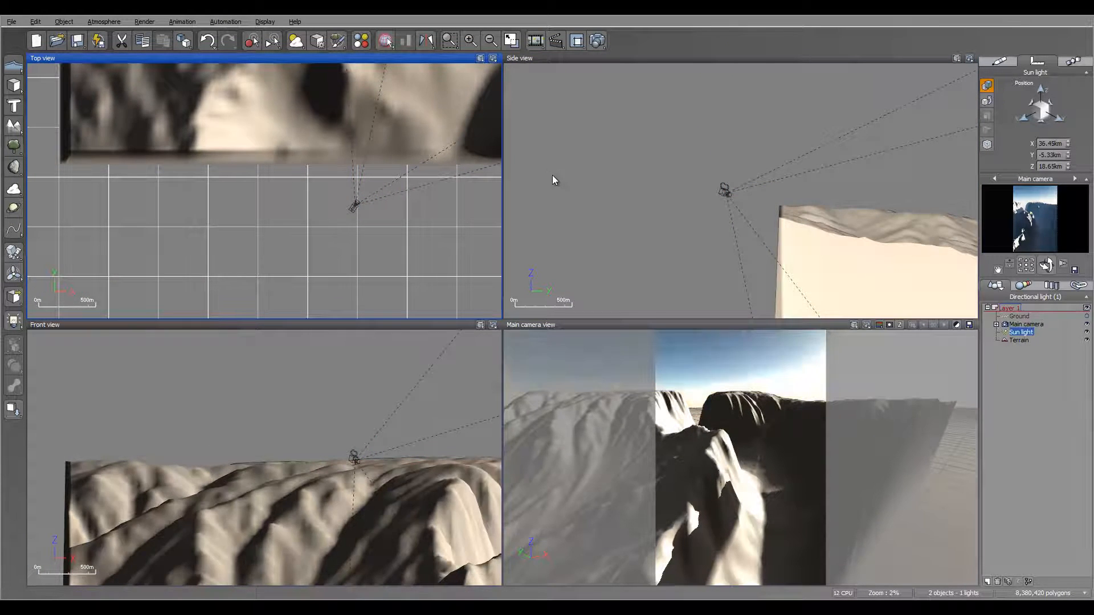
scroll(385, 192, "down", 10)
scroll(385, 191, "up", 3)
left_click_drag(449, 182, 388, 186)
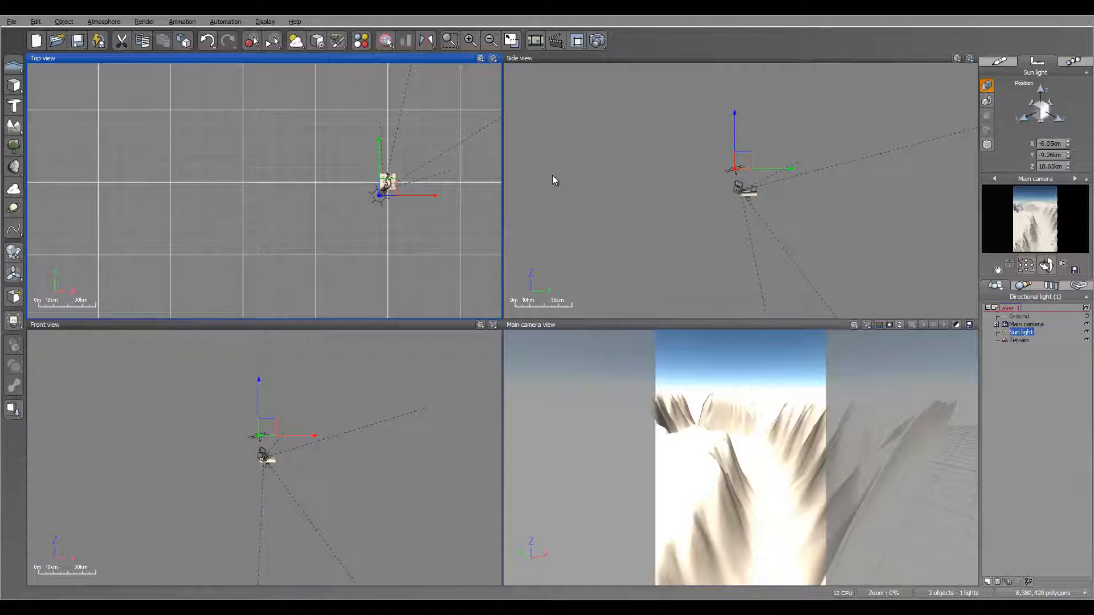
Select the terrain, frame it in the views, and open its material in the Advanced Material Editor
double_click(1019, 340)
right_click_drag(277, 183, 331, 183)
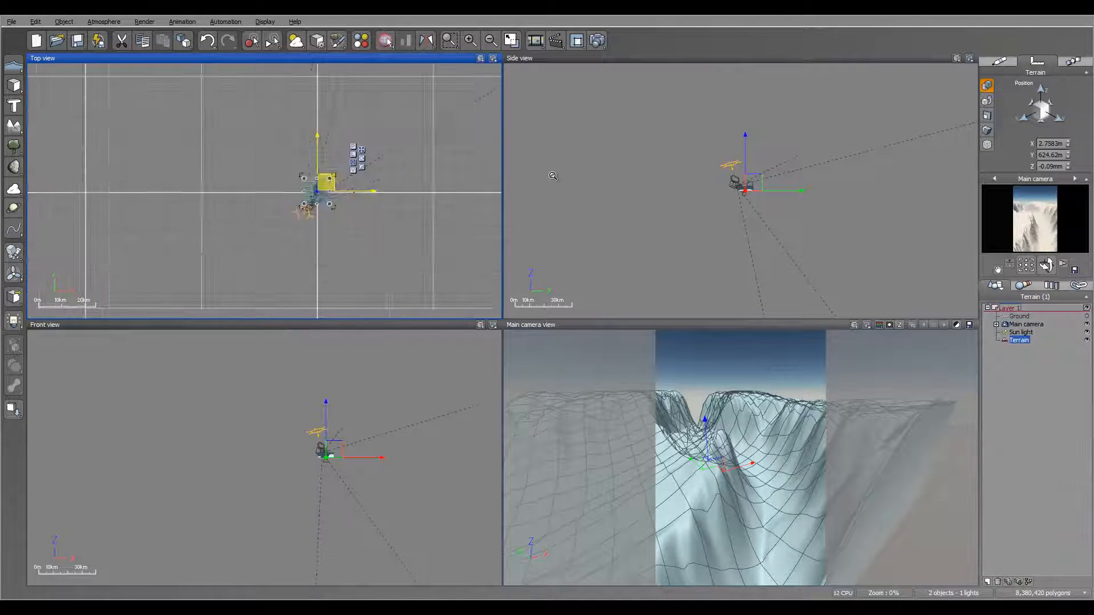
scroll(331, 183, "up", 10)
right_click_drag(553, 176, 556, 181)
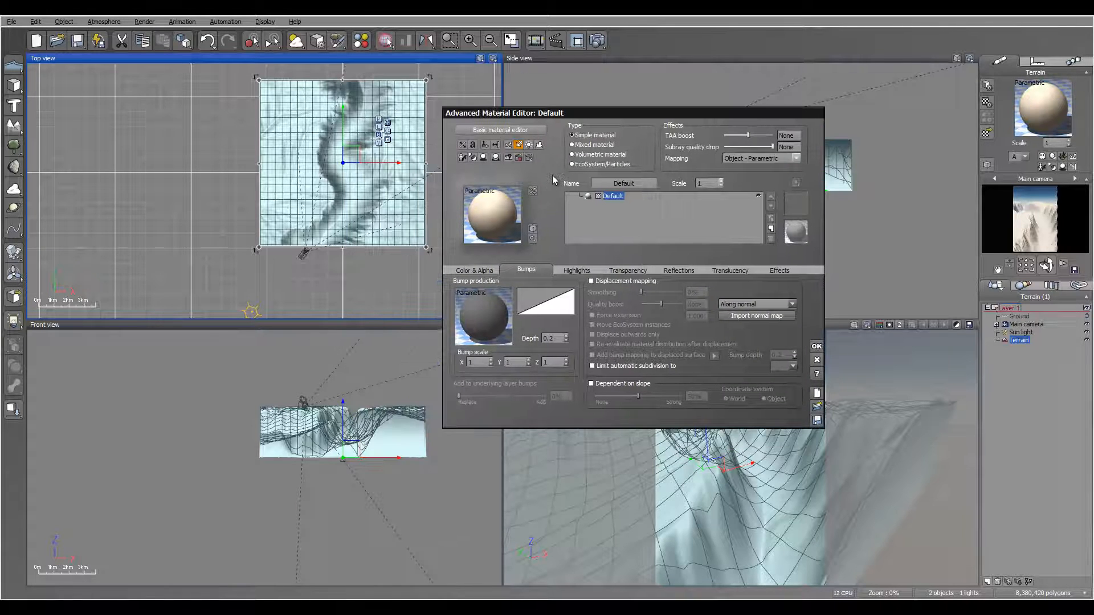
Browse the material library for the terrain and open the Ground category of the GAP collection in Vue 10.5 xStream
scroll(511, 348, "down", 15)
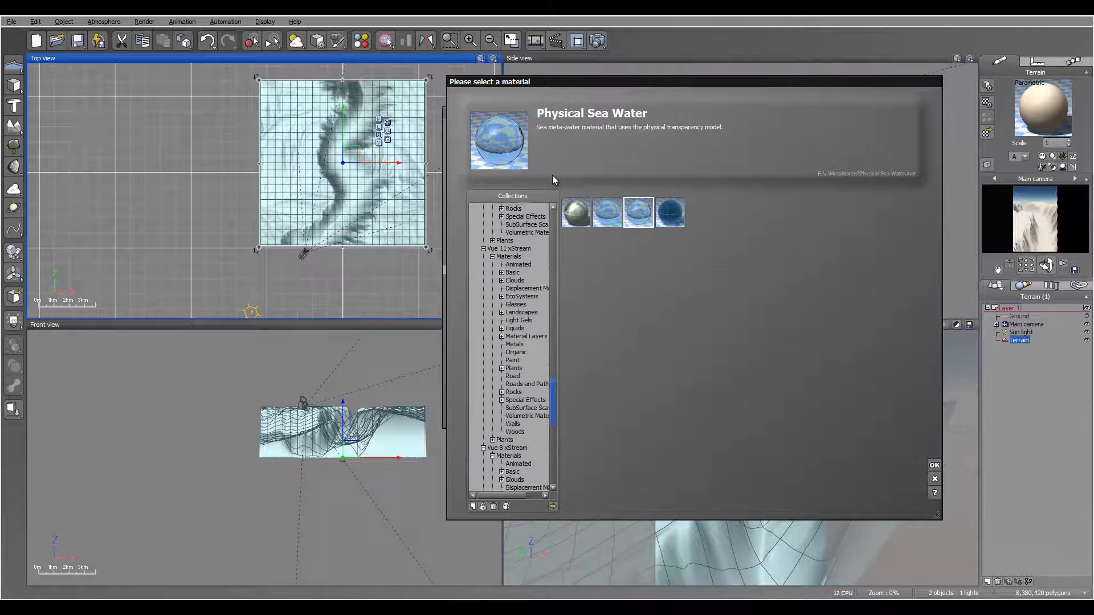
scroll(510, 348, "down", 10)
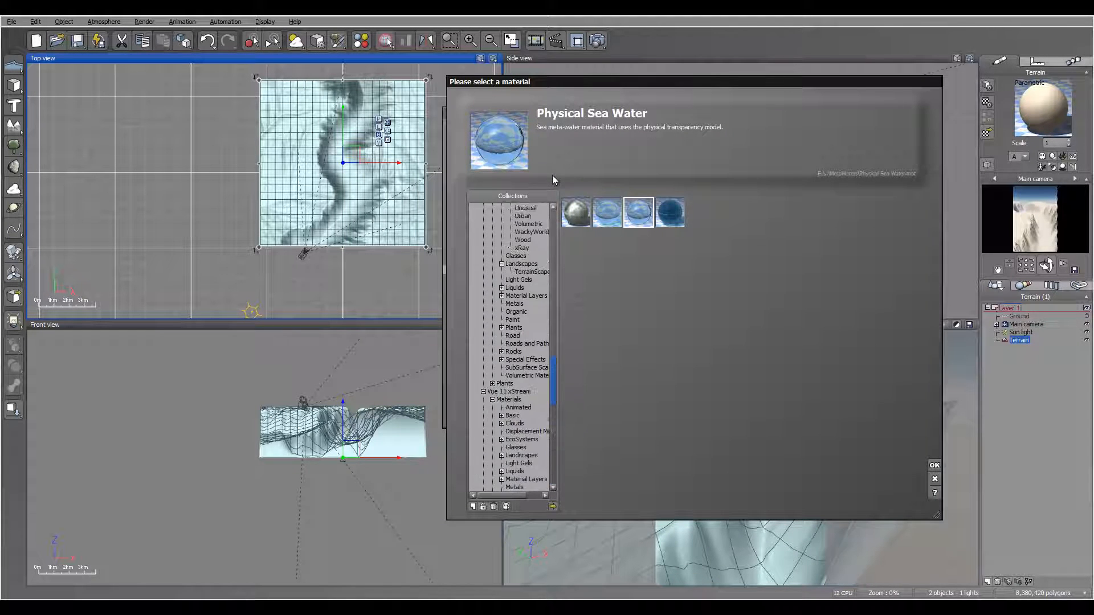
scroll(510, 347, "down", 3)
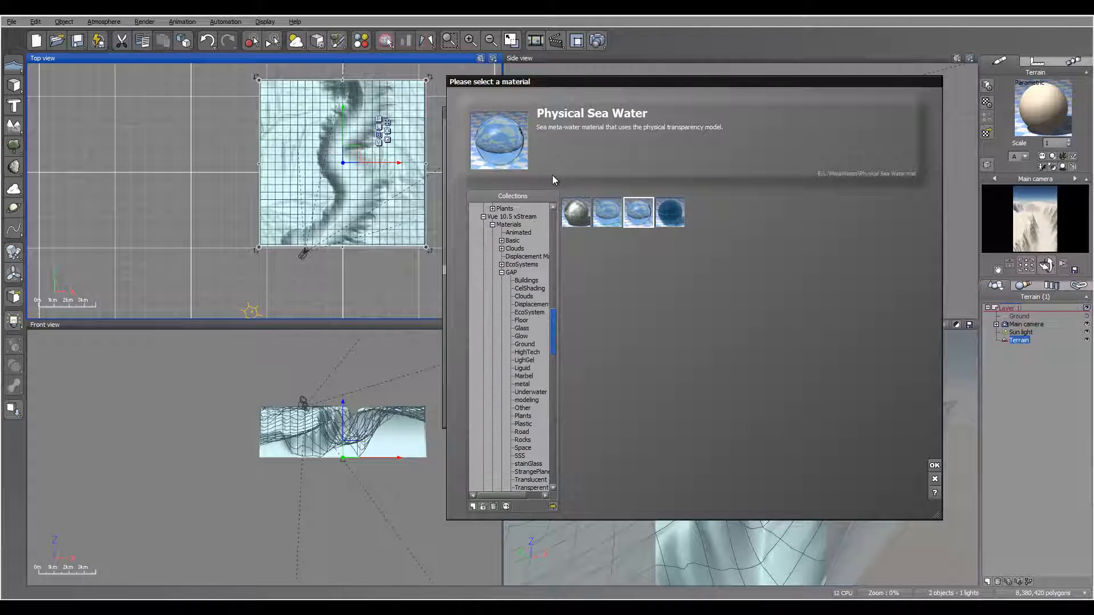
scroll(510, 348, "down", 1)
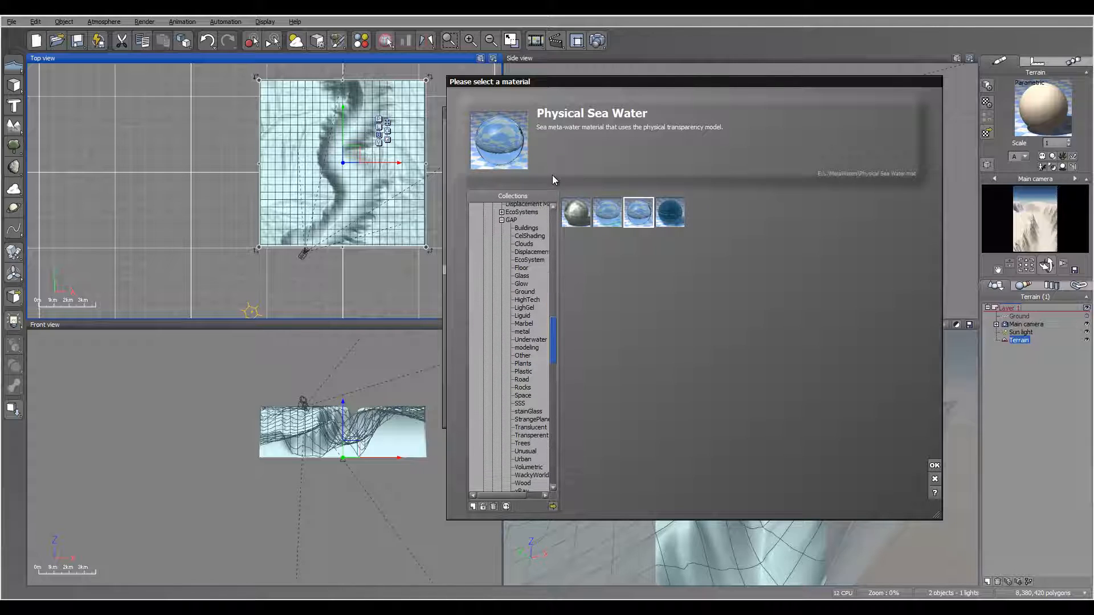
scroll(510, 348, "down", 2)
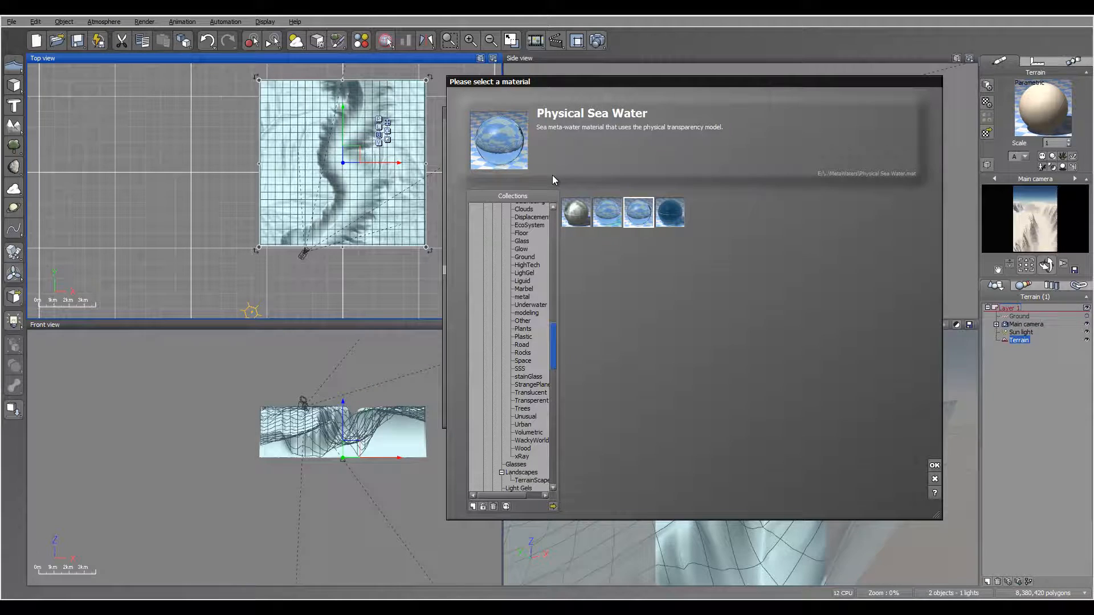
scroll(510, 347, "up", 2)
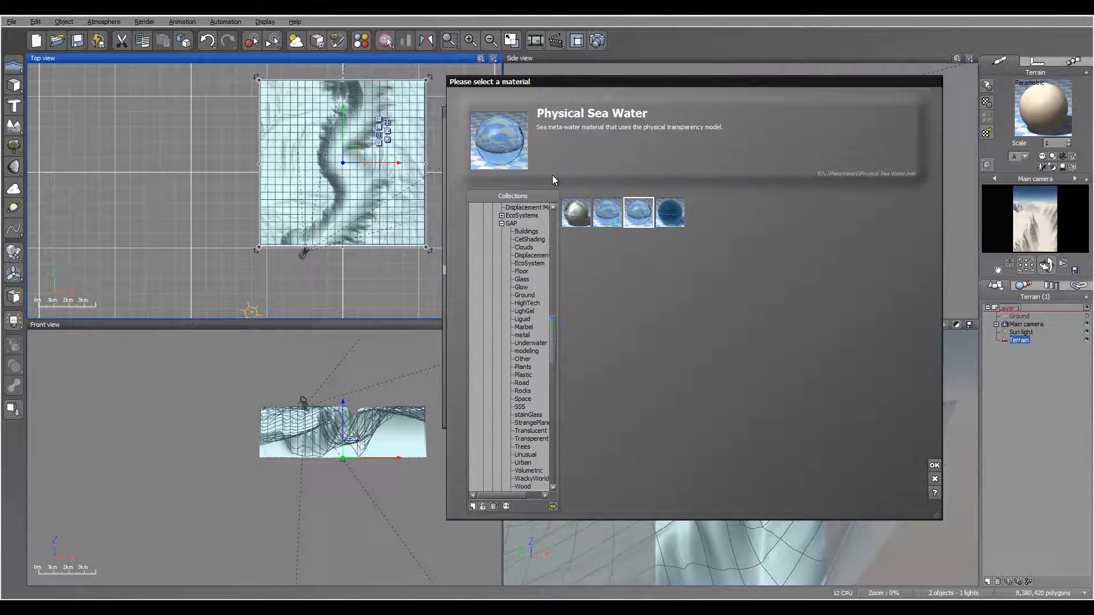
left_click(525, 295)
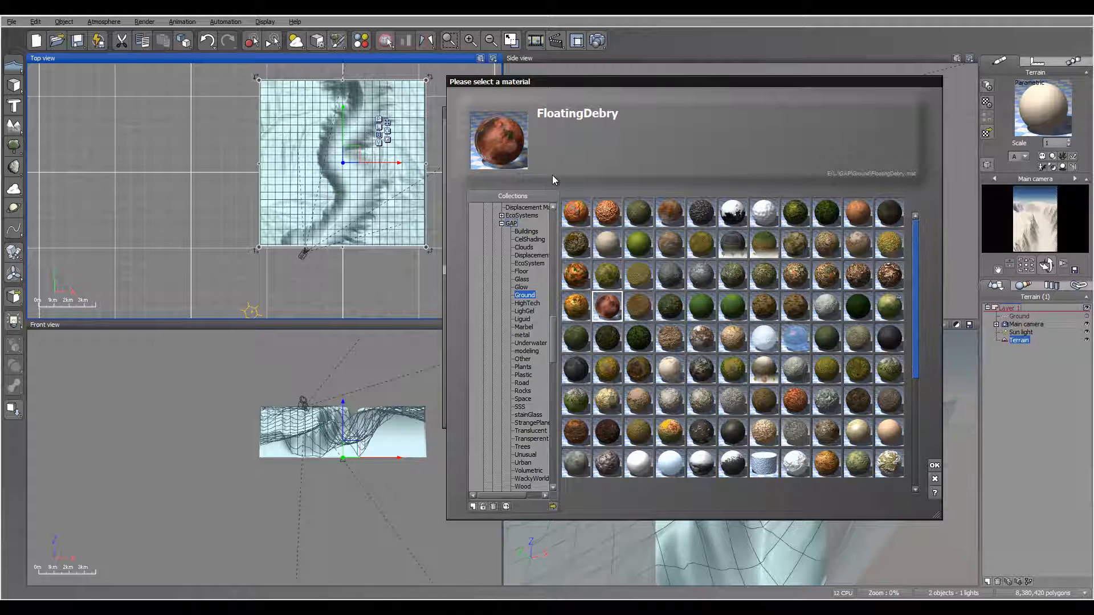
Compare the WesternRocks#3 and Western Rock ground materials and load Western Rock onto the terrain
scroll(733, 342, "down", 4)
scroll(733, 342, "up", 3)
scroll(732, 341, "up", 1)
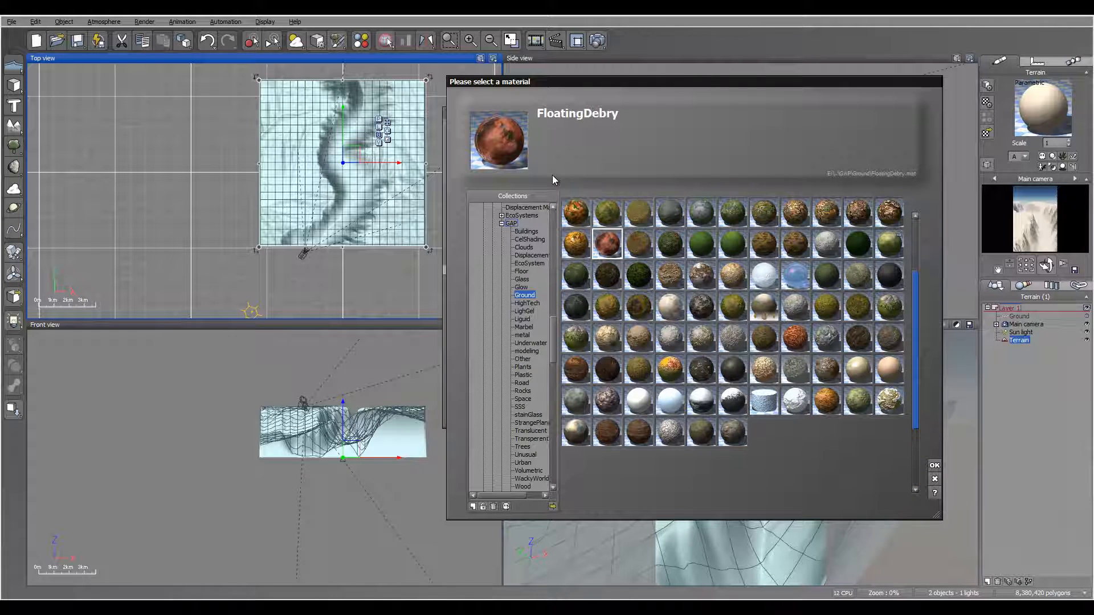
left_click(607, 431)
left_click(639, 432)
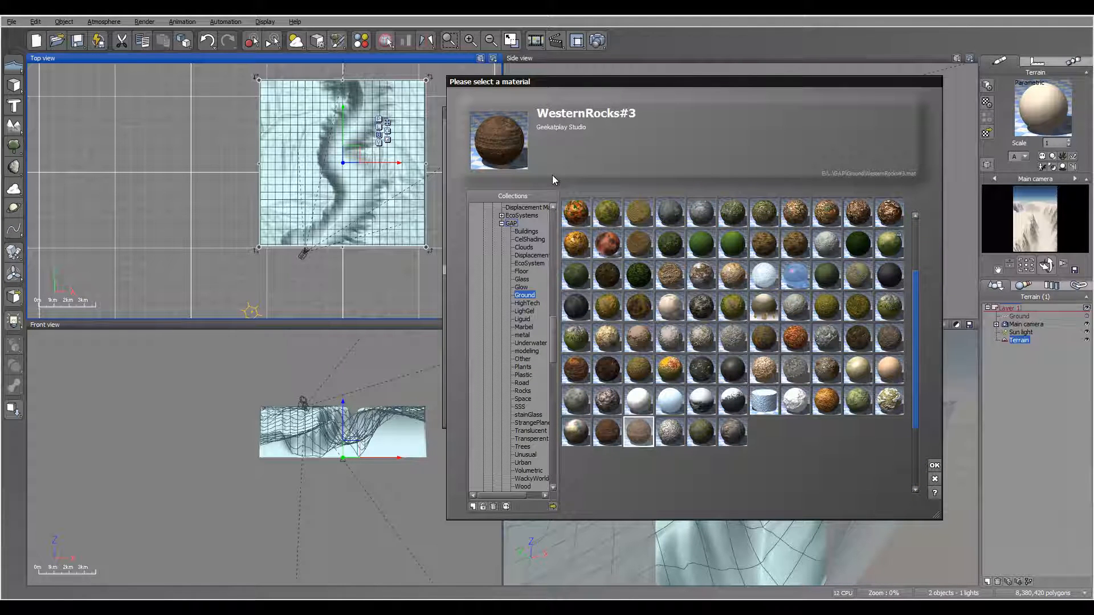
left_click(608, 432)
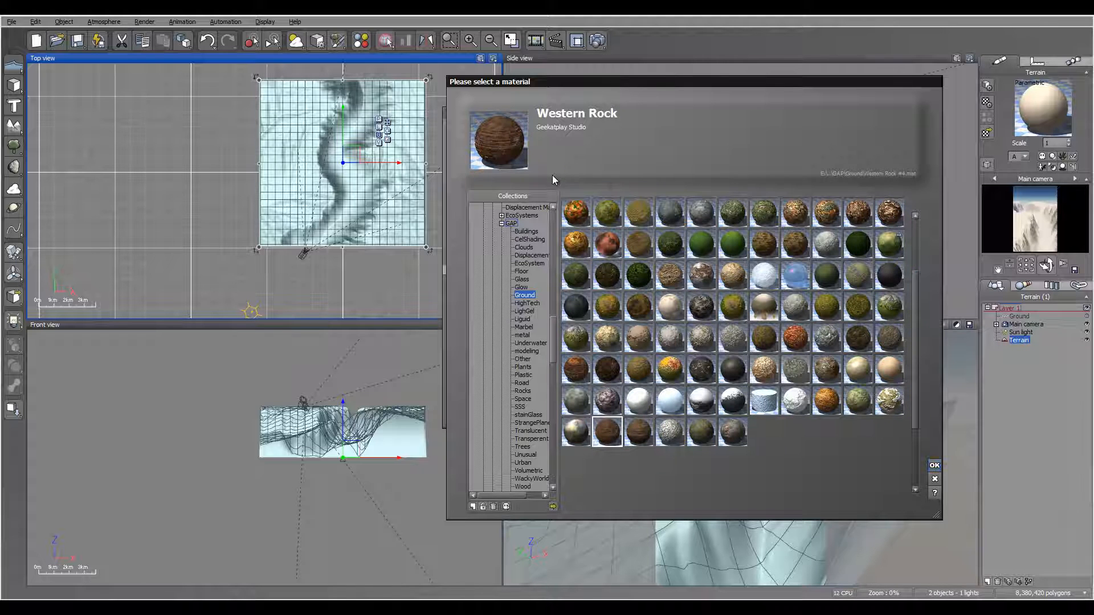
left_click(935, 465)
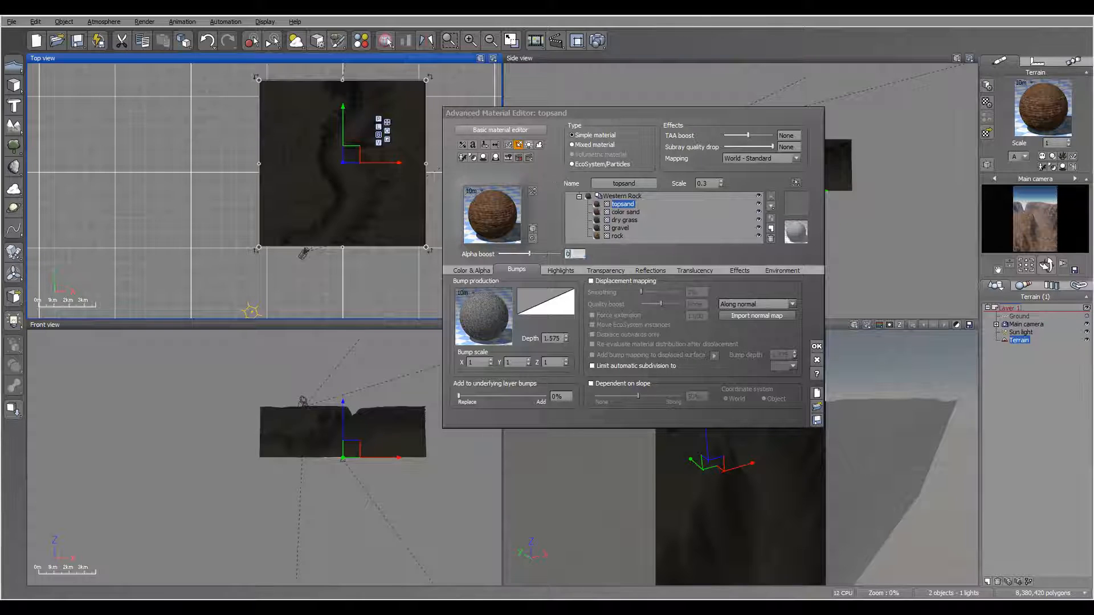
Set the topsand layer's alpha boost to 0% and add a Sand layer above it, taken from the Landscapes material Soft Dunes
key("Return")
key("Return")
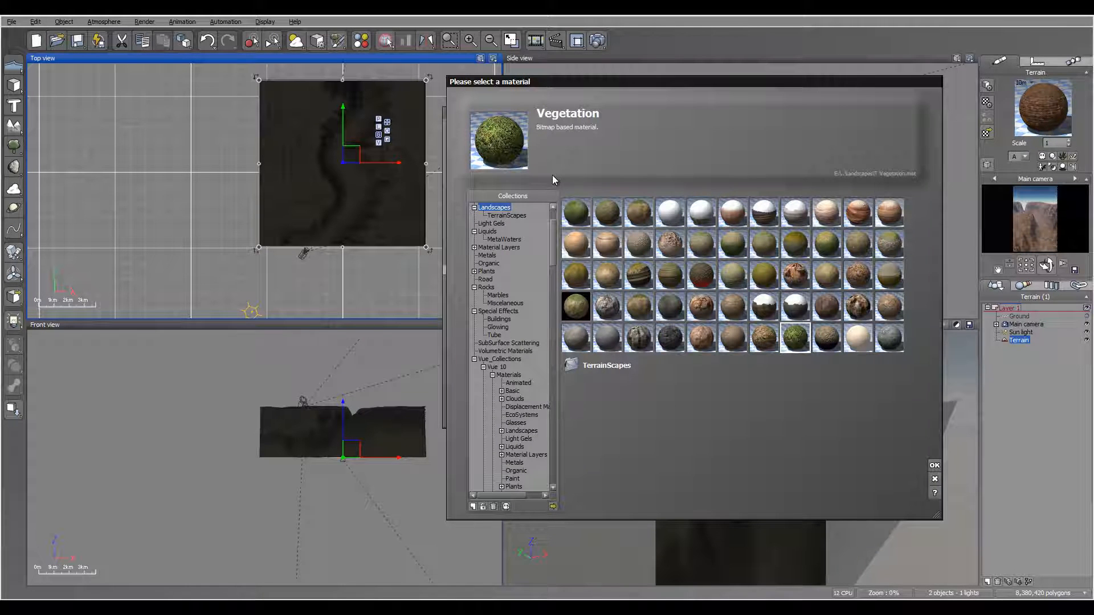
key("Right")
key("Right")
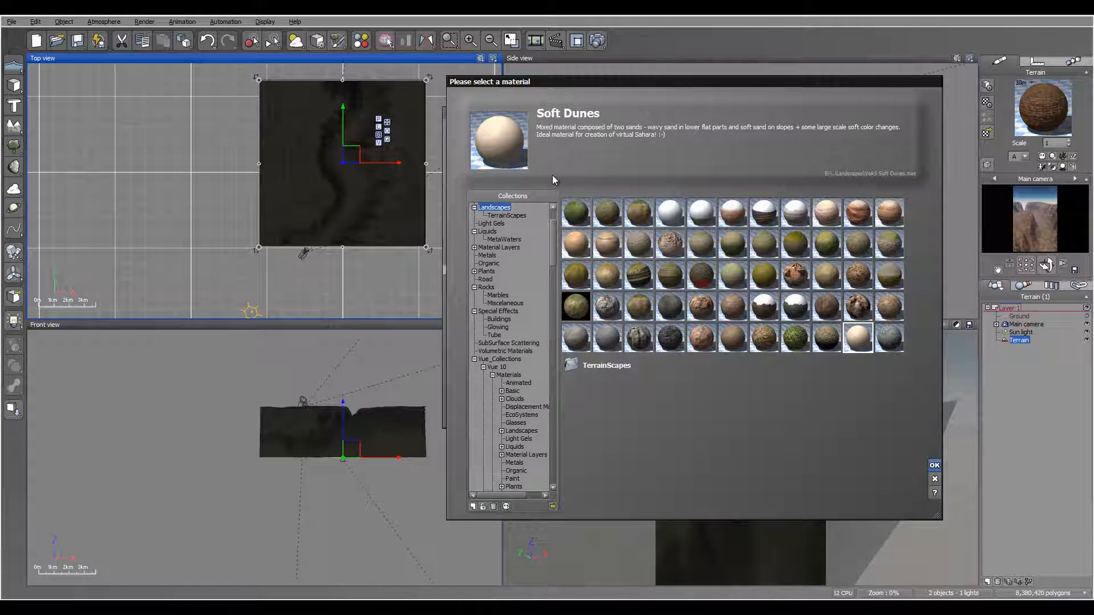
key("Return")
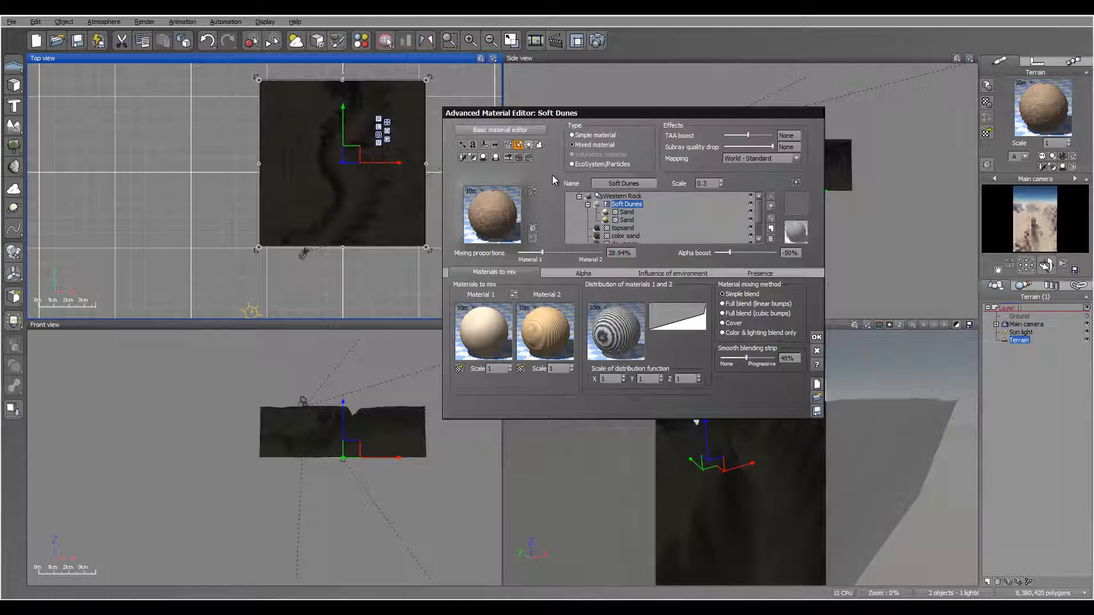
key("ctrl+z")
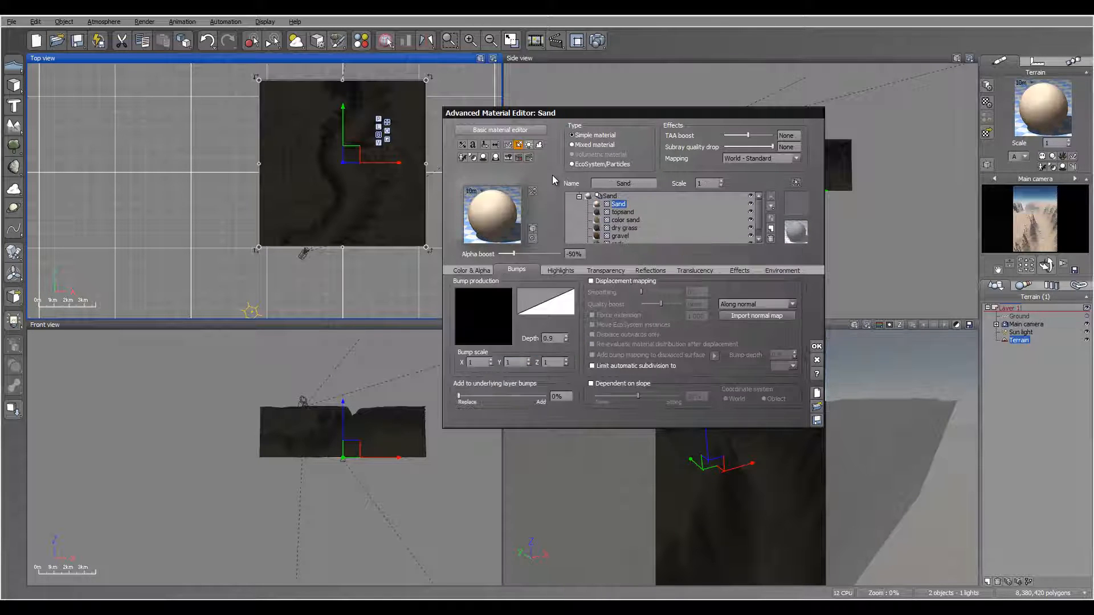
Set the Sand layer's alpha boost to 0% and its global transparency to 100%
type("0")
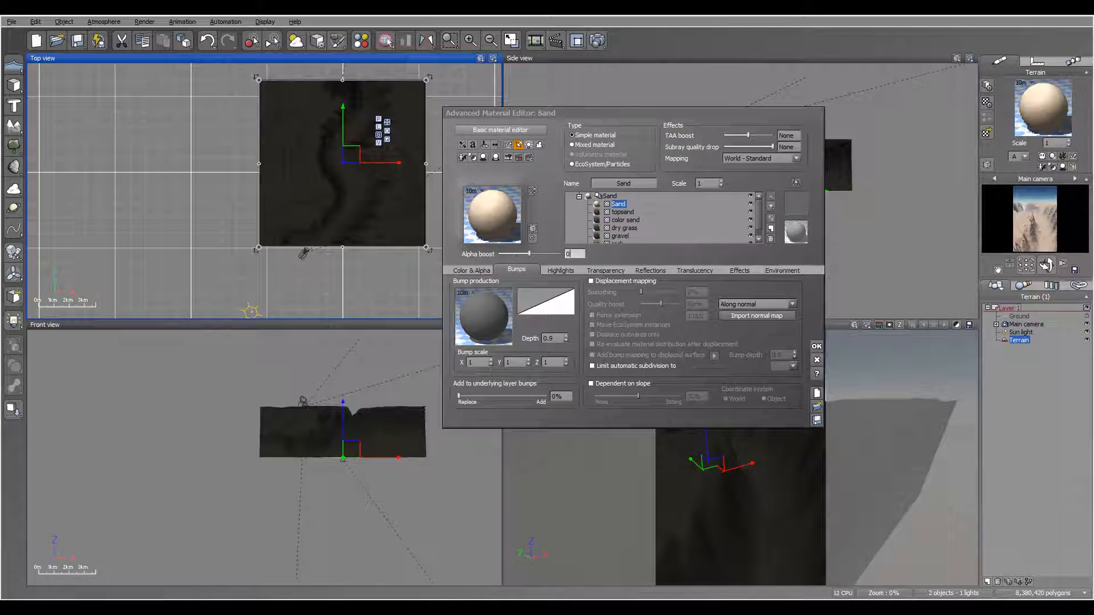
key("Return")
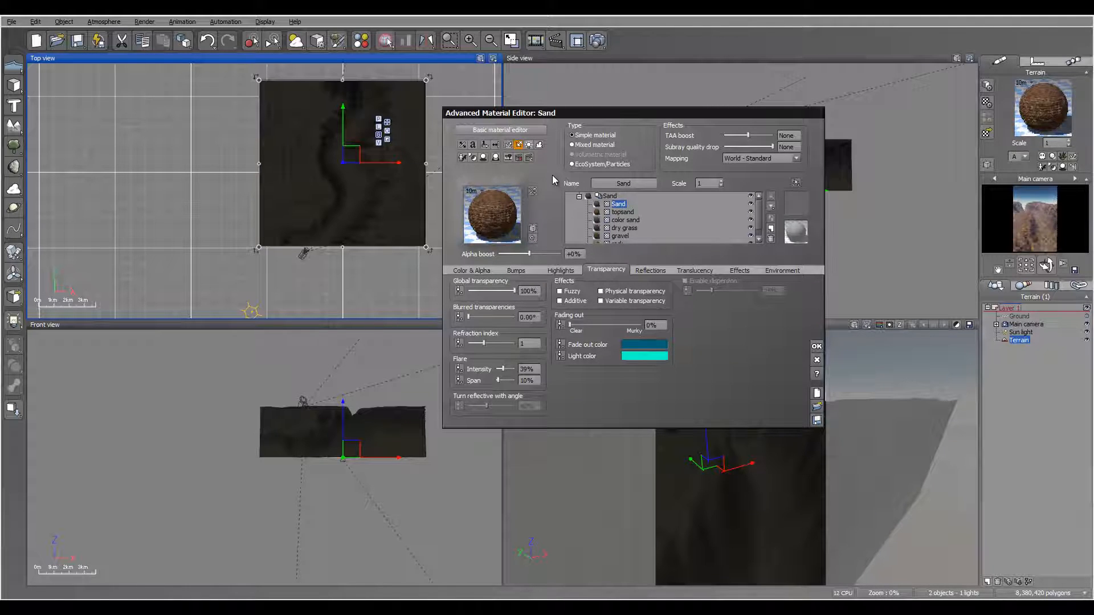
Connect a Projected Texture Map node to the Sand layer's Transparency output and set its interpolation type to Bilinear
right_click(722, 336)
left_click(751, 342)
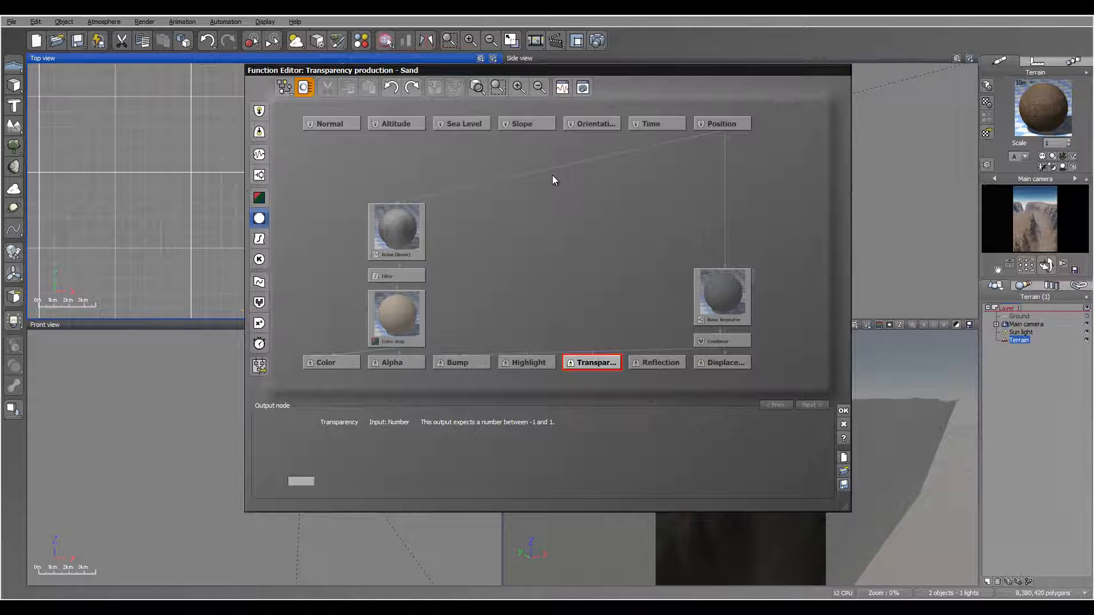
left_click(260, 219)
left_click_drag(592, 316, 548, 229)
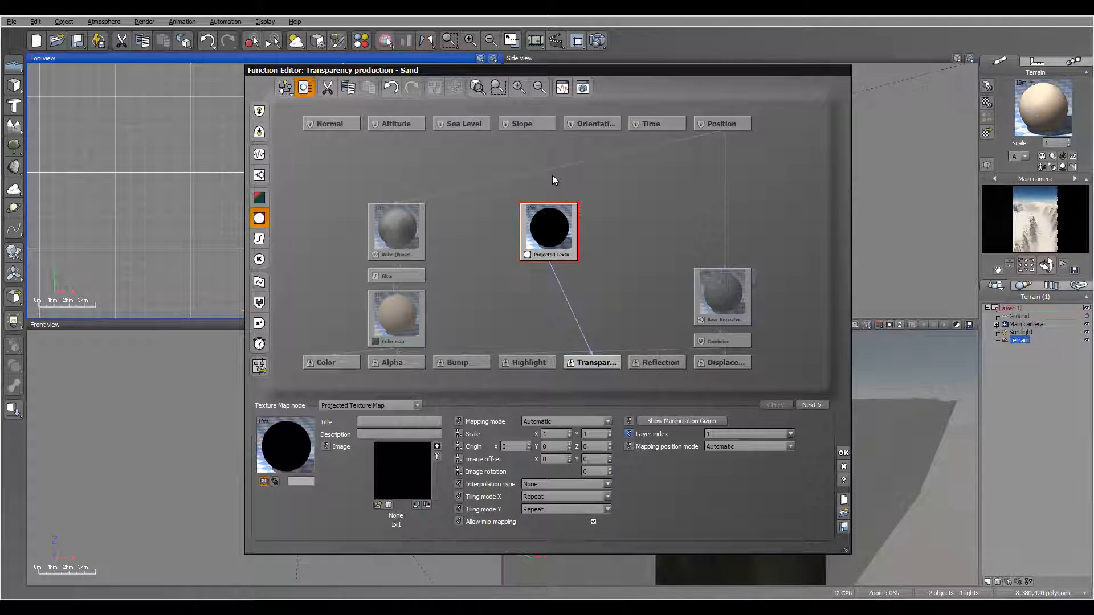
left_click(608, 485)
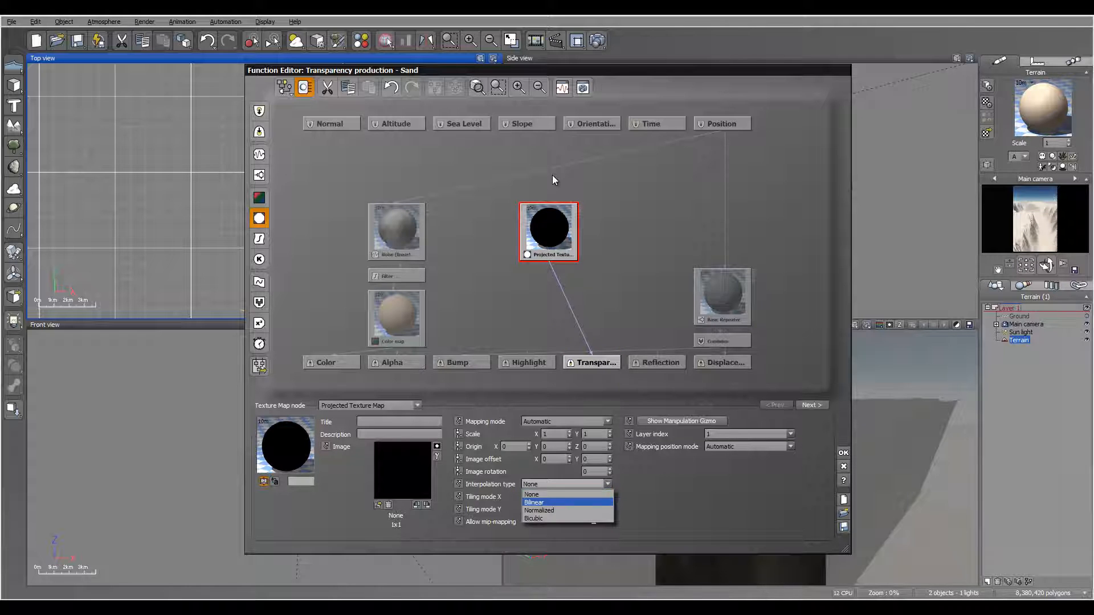
left_click(593, 501)
Load d2flow.tif from the World Machine Documents folder into the texture map node and accept the transparency function
left_click(378, 505)
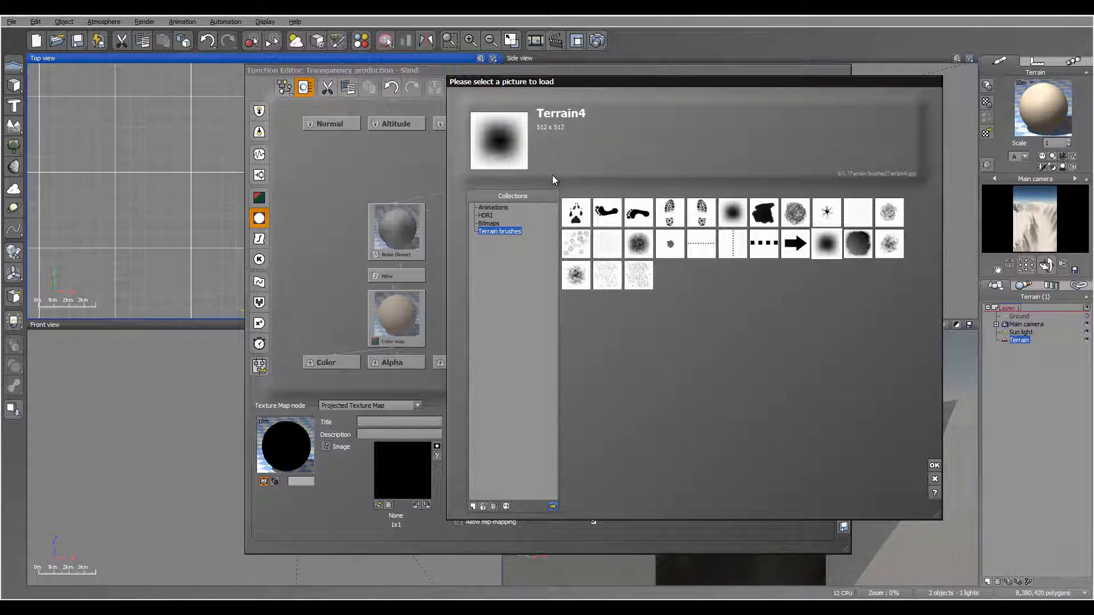
left_click(553, 506)
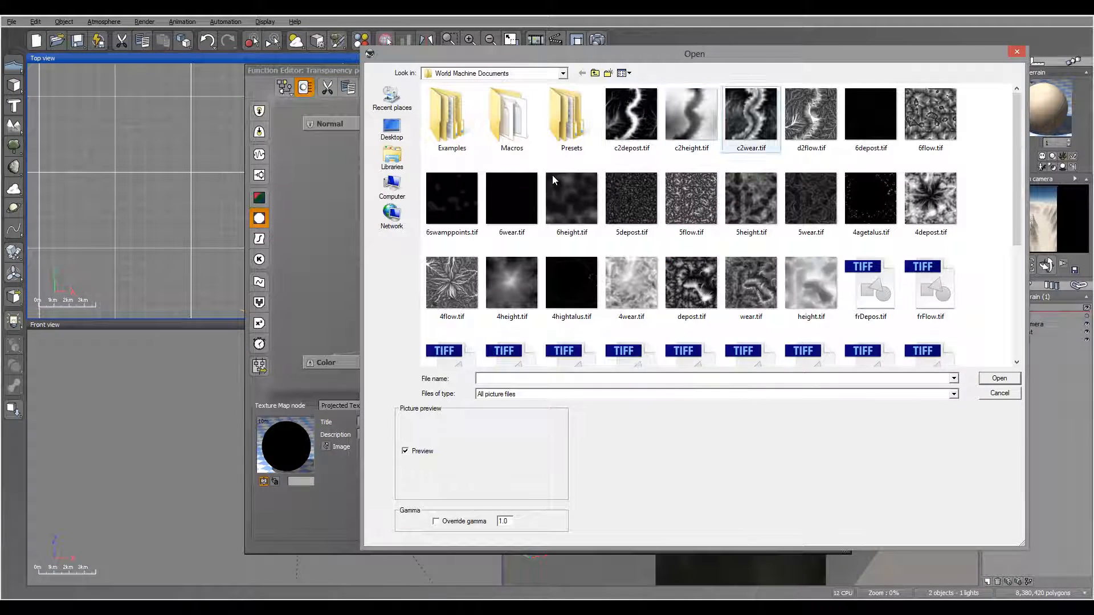
left_click(811, 120)
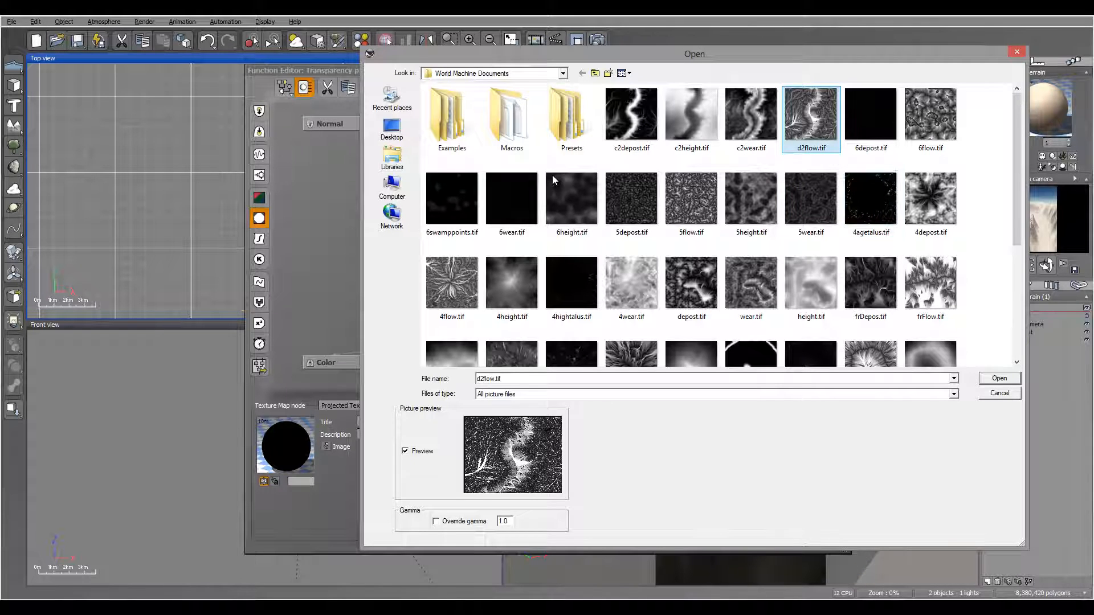
key("Return")
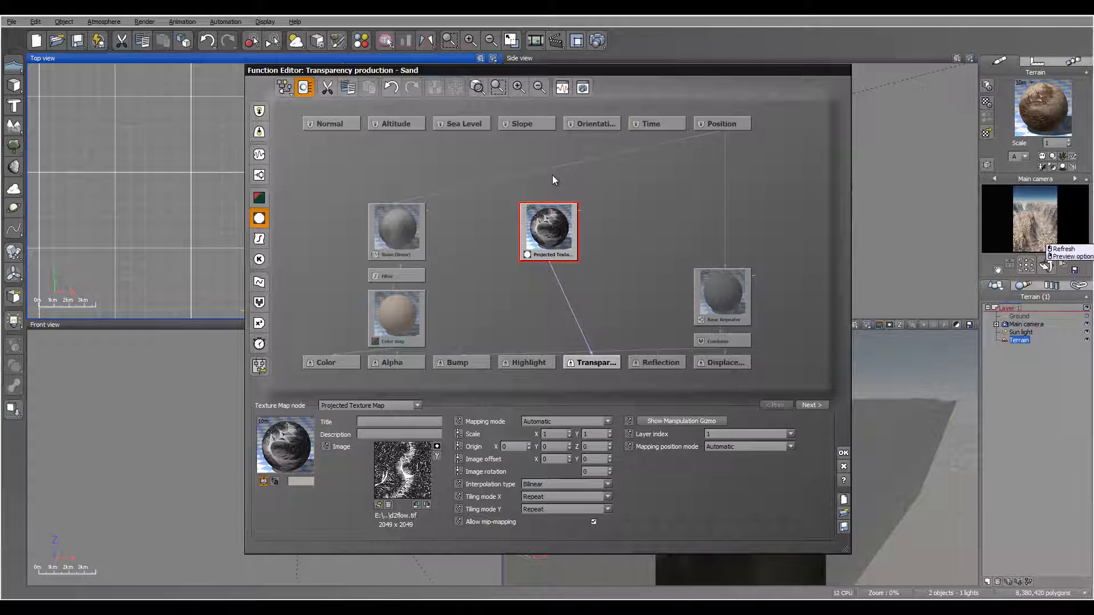
key("Return")
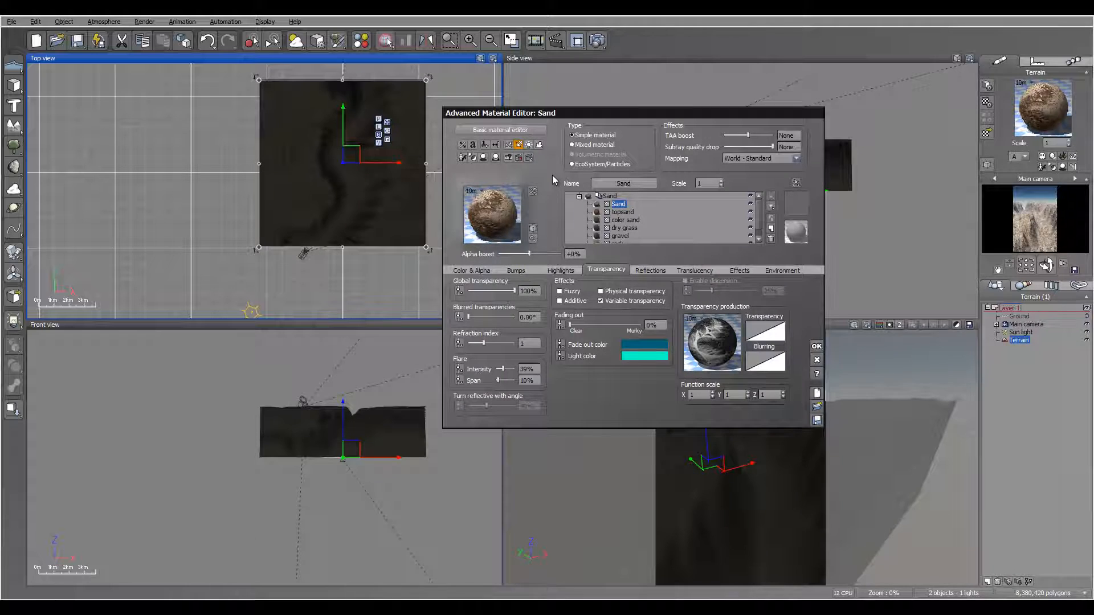
Set the Sand layer's mapping to Object - Parametric
key("Down")
key("Down")
key("Down")
key("Down")
key("Down")
key("Down")
key("Down")
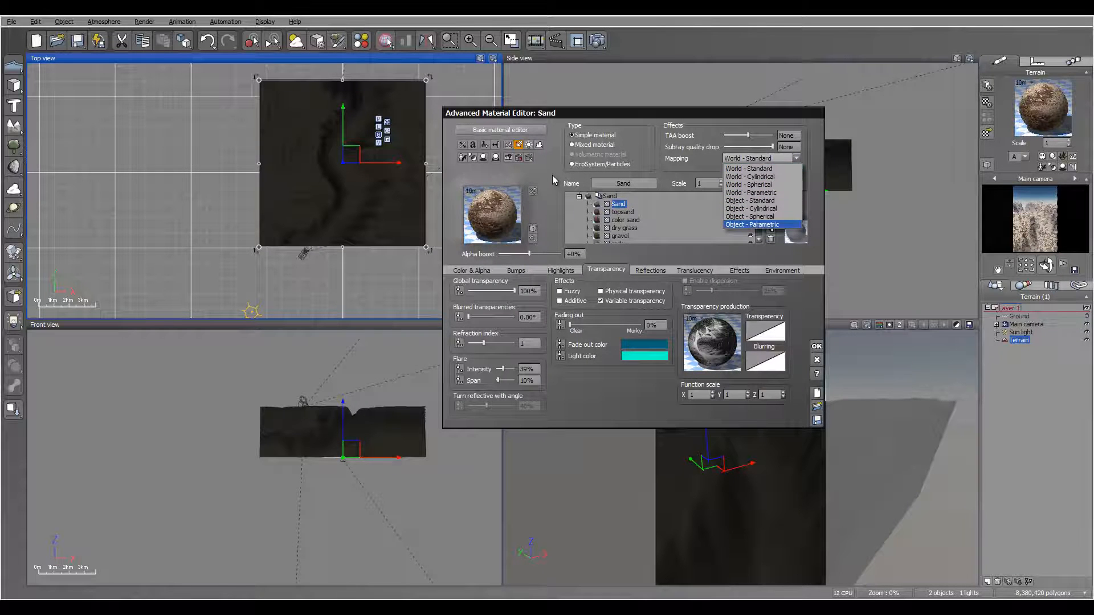
key("Return")
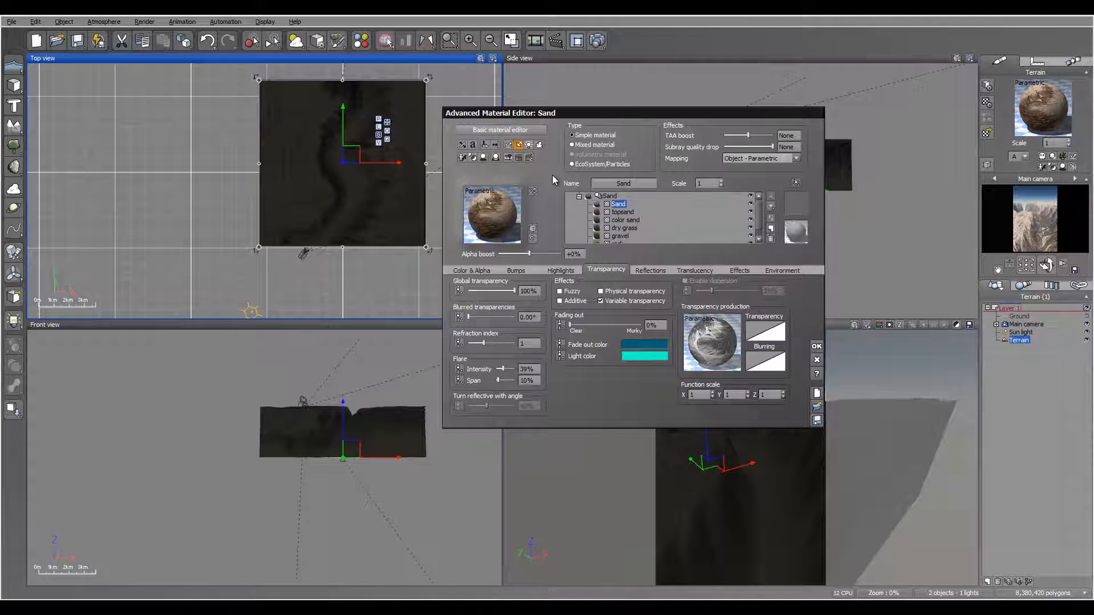
Invert the d2flow.tif image in the Sand layer's transparency function, and accept the function and the material
right_click(693, 343)
left_click(719, 352)
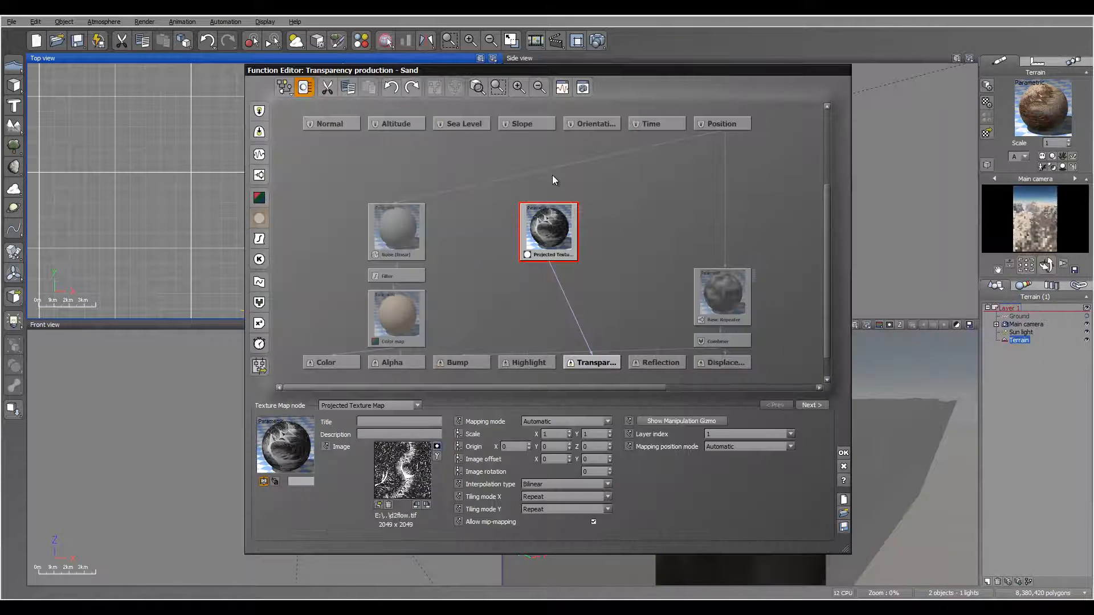
left_click(437, 447)
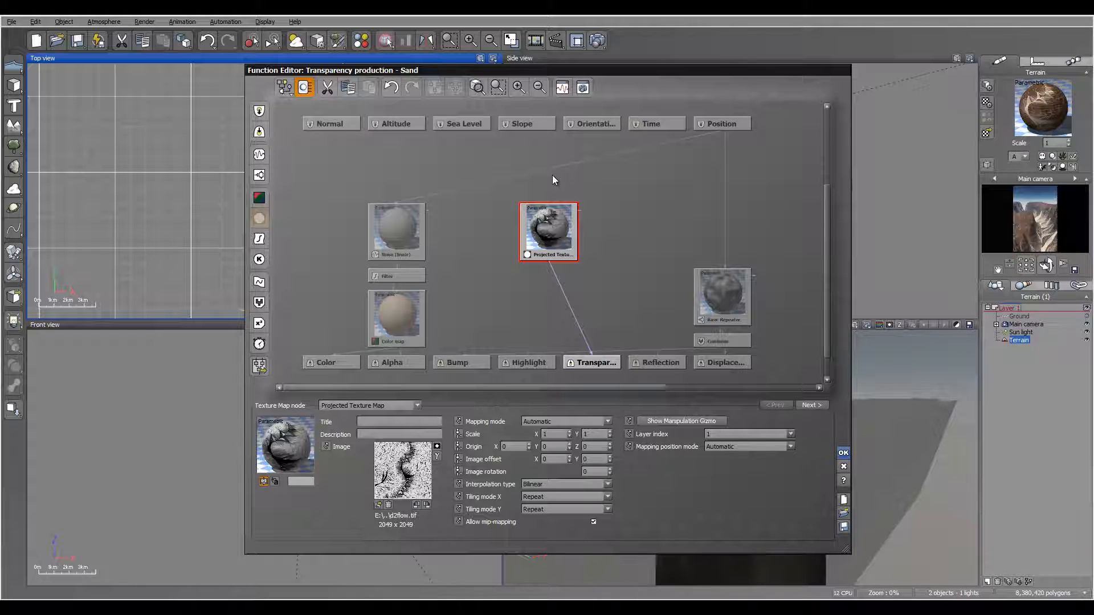
key("Return")
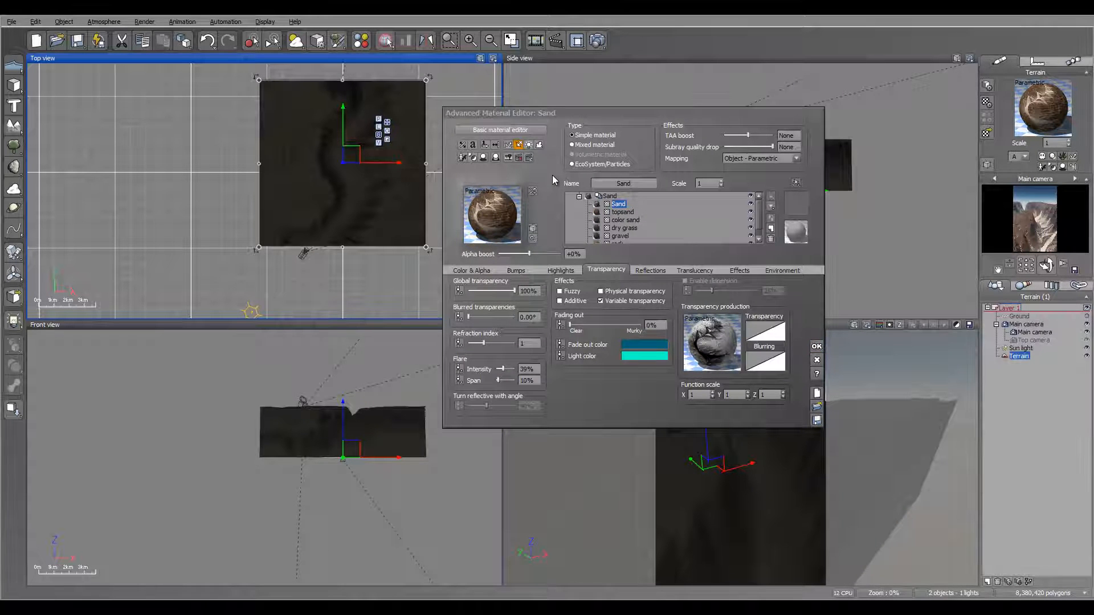
key("Return")
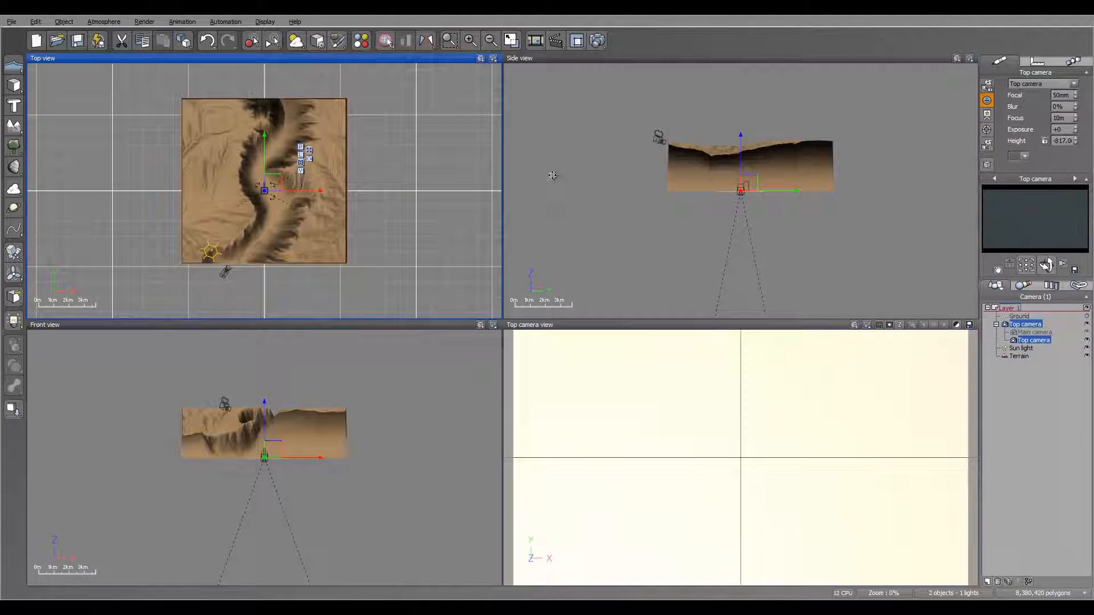
Raise the top camera above the terrain to a height of about 27.6 km so the canyon is framed from above
left_click_drag(749, 182, 773, 26)
right_click_drag(758, 114, 739, 177)
right_click_drag(552, 179, 535, 244)
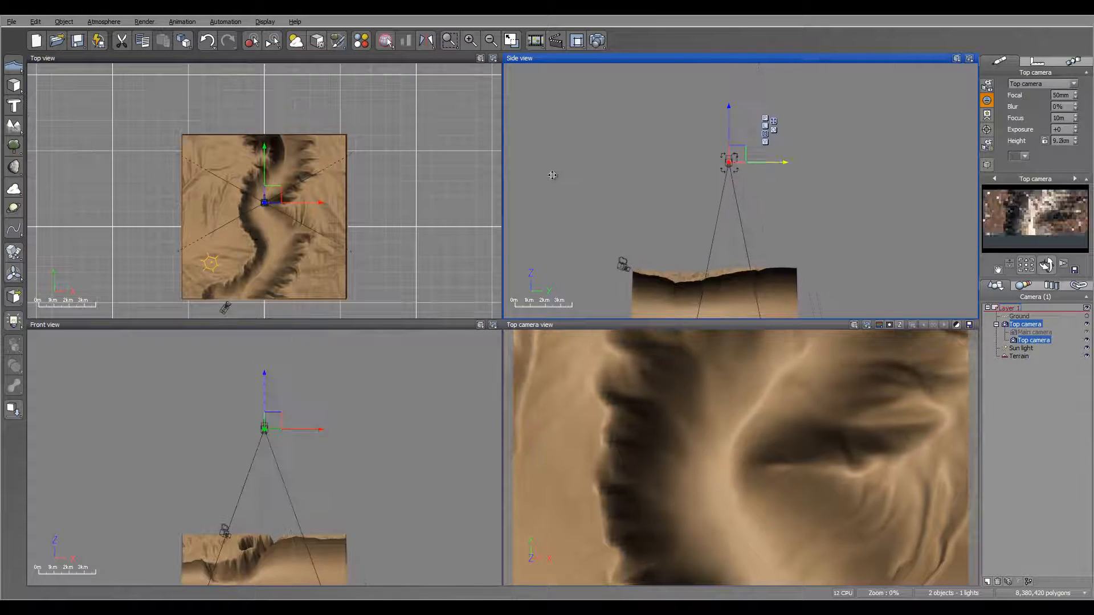
left_click_drag(736, 153, 719, 65)
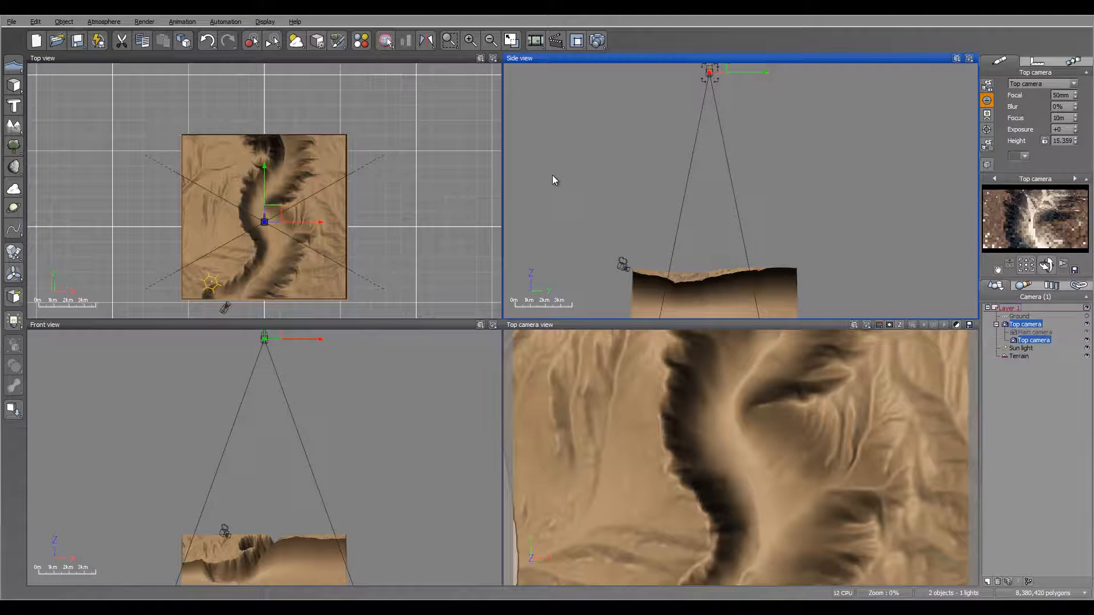
scroll(552, 180, "down", 5)
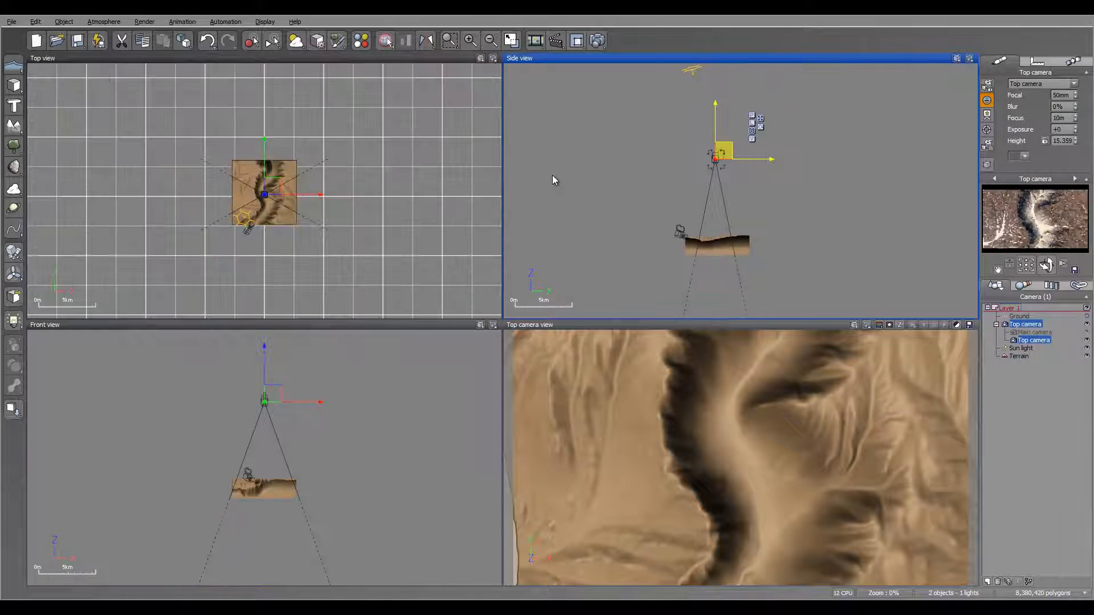
left_click_drag(730, 69, 729, 79)
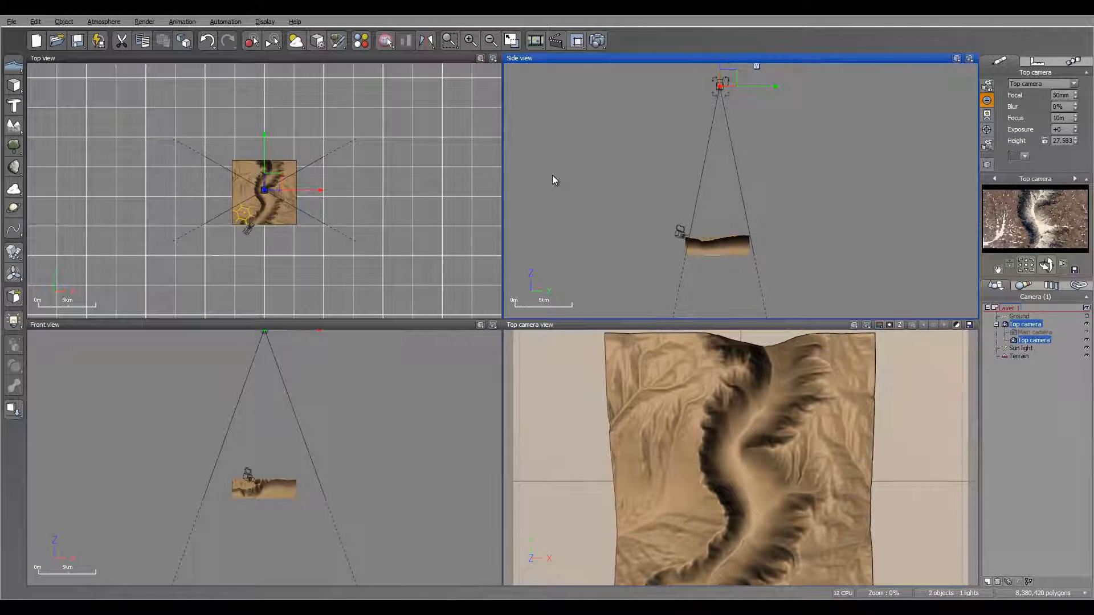
Render the terrain from the top camera to check the sand distribution, and dismiss the finished render
key("ctrl+F9")
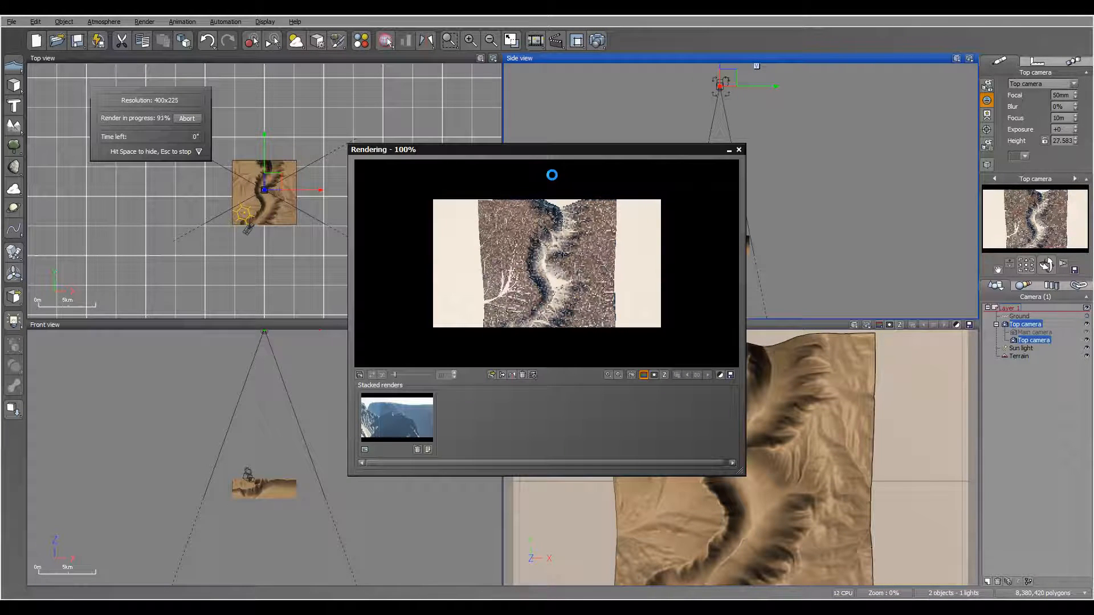
key("Return")
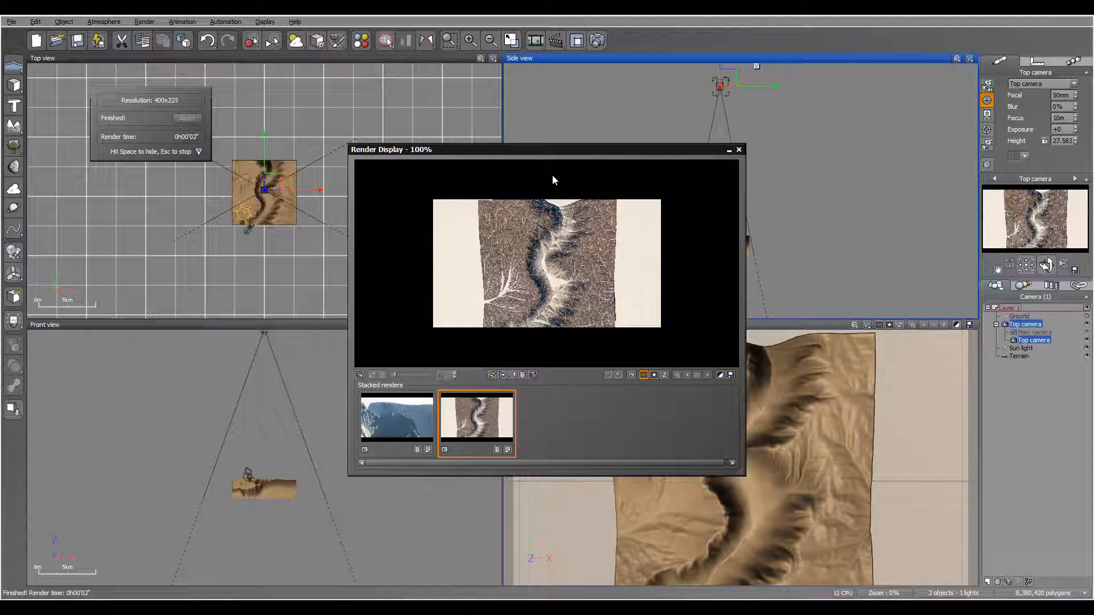
key("space")
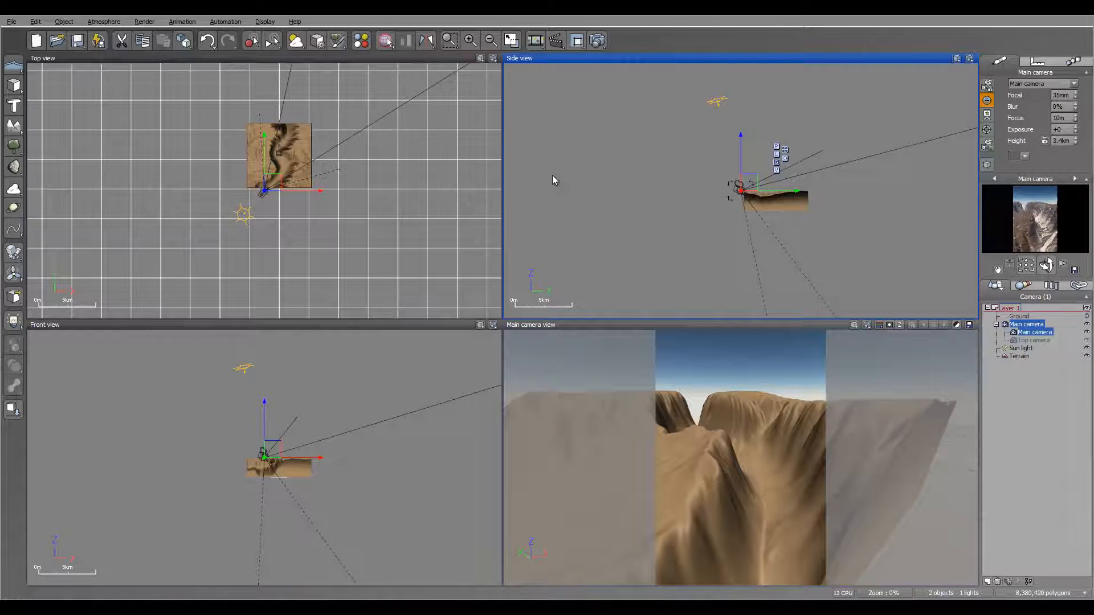
Raise the main camera to a height of about 4.9 km and tilt it down toward the canyon
scroll(556, 177, "up", 4)
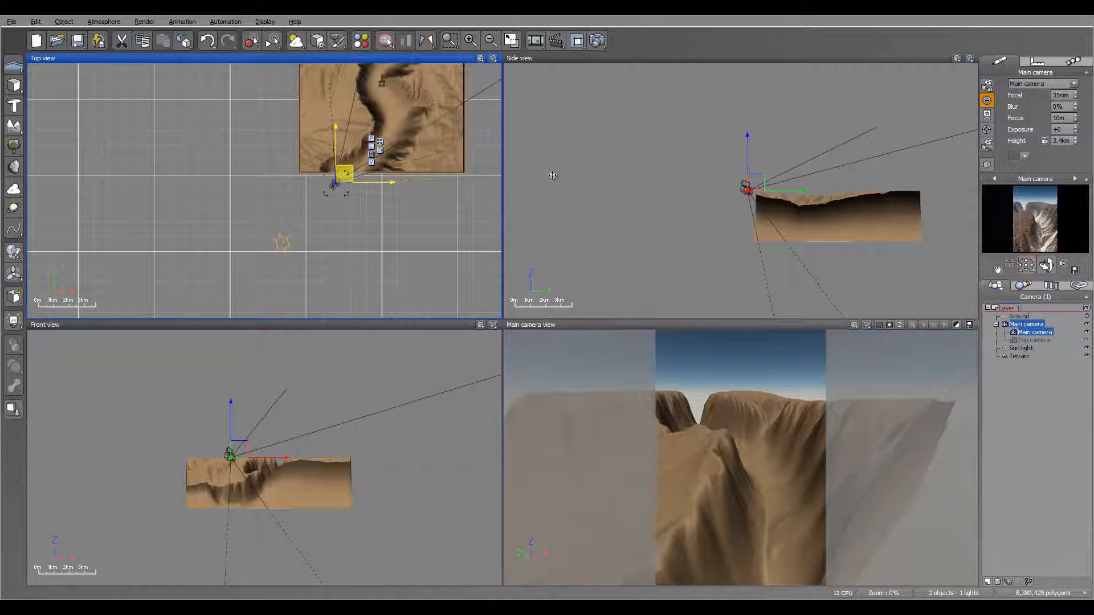
left_click_drag(345, 173, 342, 177)
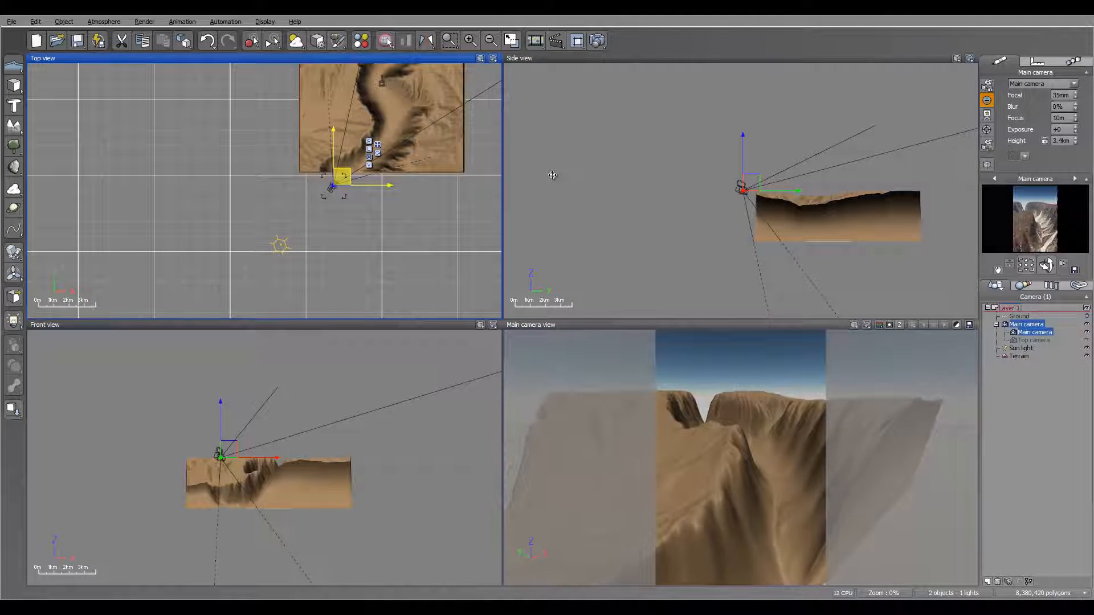
key("ctrl+z")
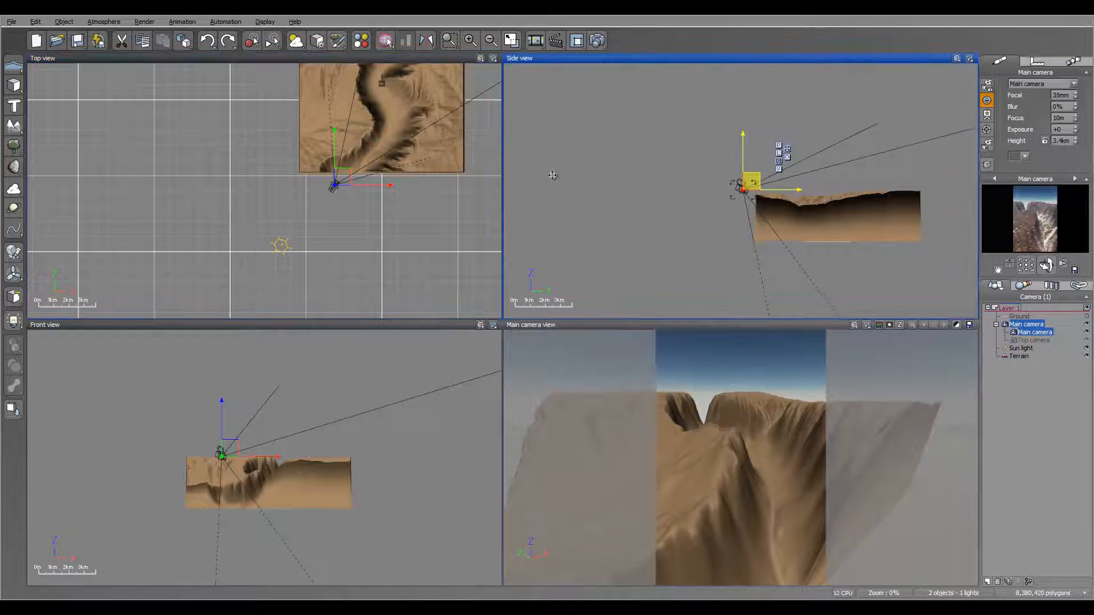
left_click_drag(752, 181, 751, 160)
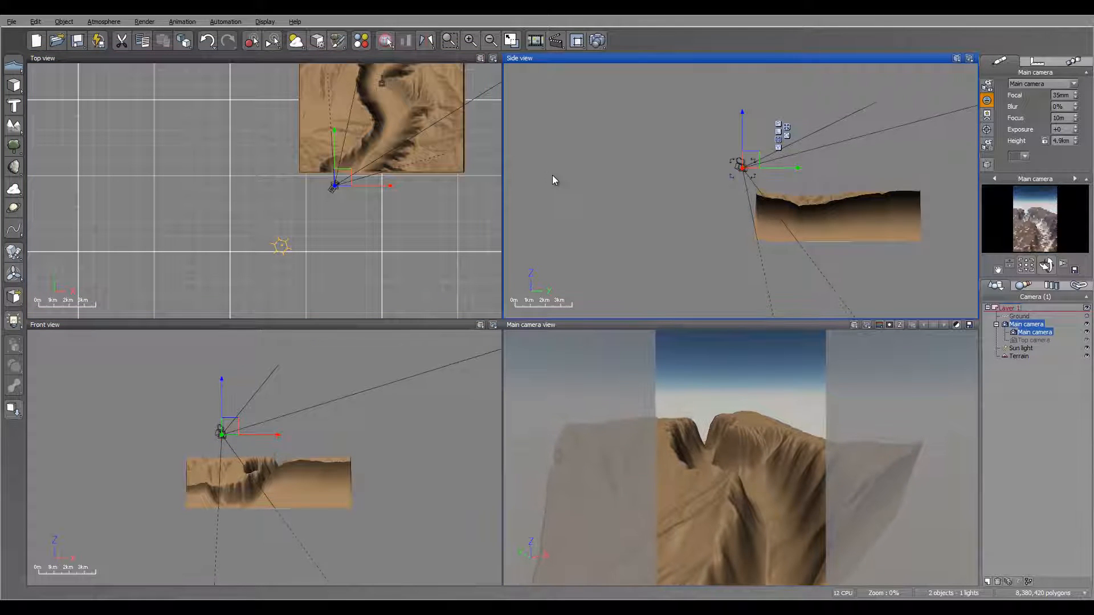
left_click_drag(1046, 265, 1041, 271)
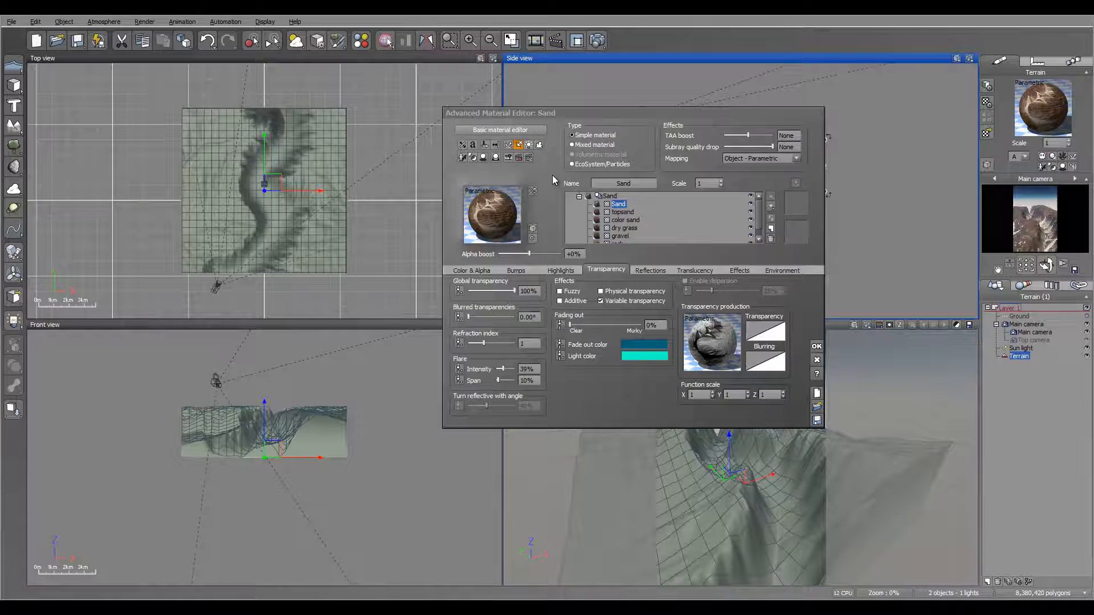
Set the Sand layer's alpha boost to -40% and its overall color to orange with RGB 200, 109, 40
left_click_drag(553, 175, 553, 175)
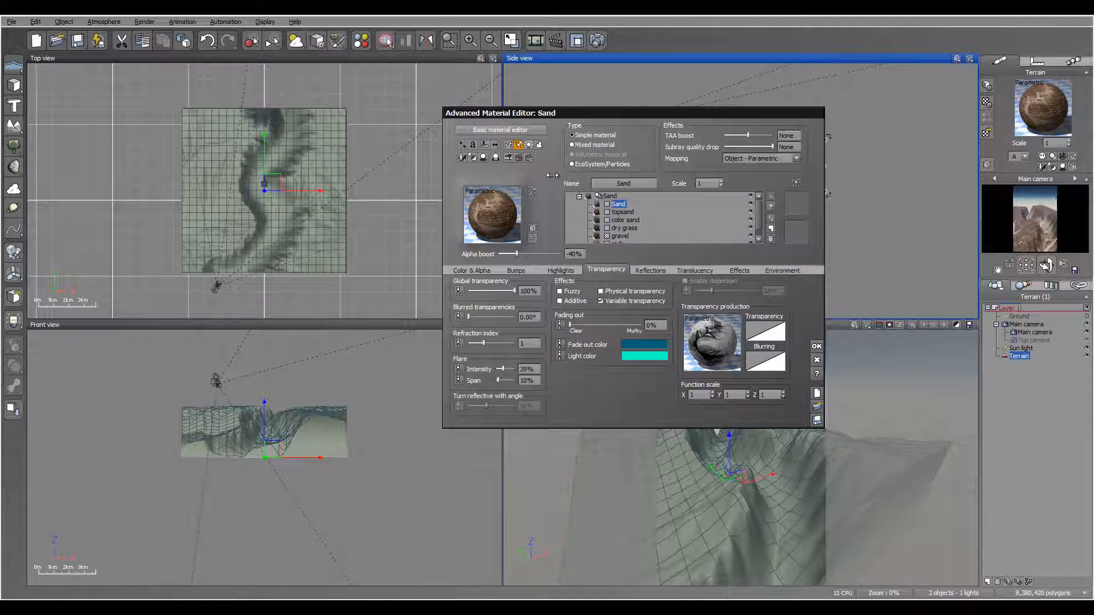
left_click(472, 270)
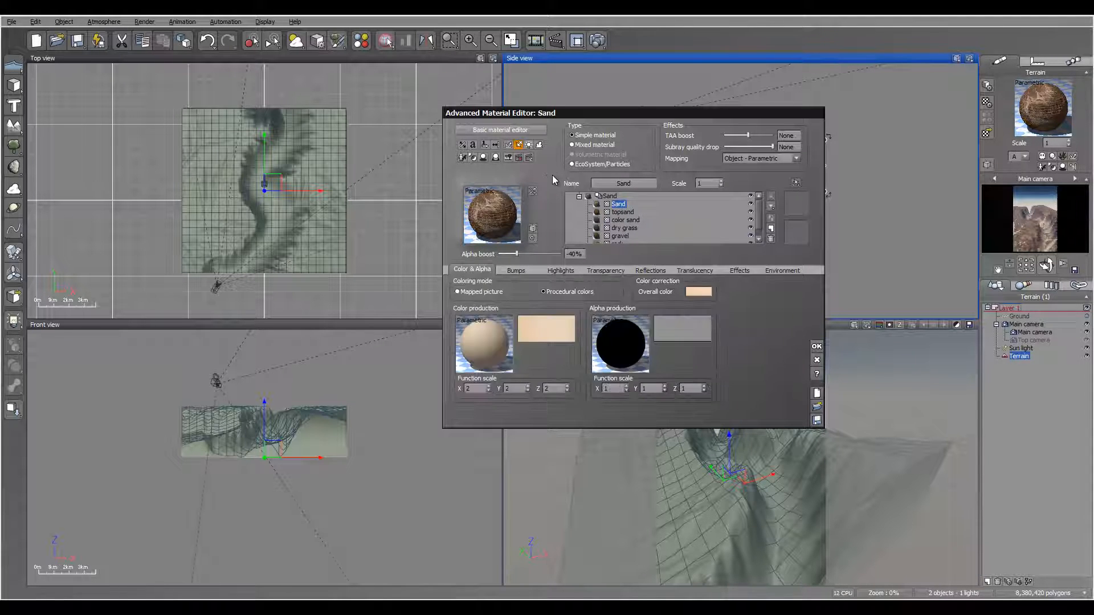
right_click(696, 292)
left_click(715, 298)
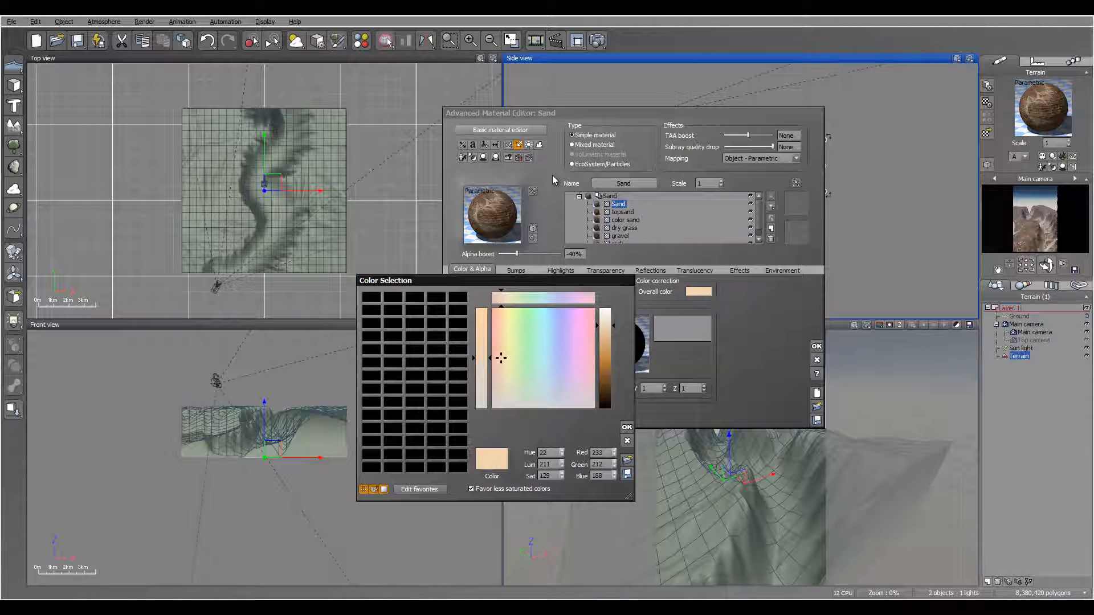
left_click_drag(605, 325, 606, 361)
left_click_drag(501, 358, 500, 342)
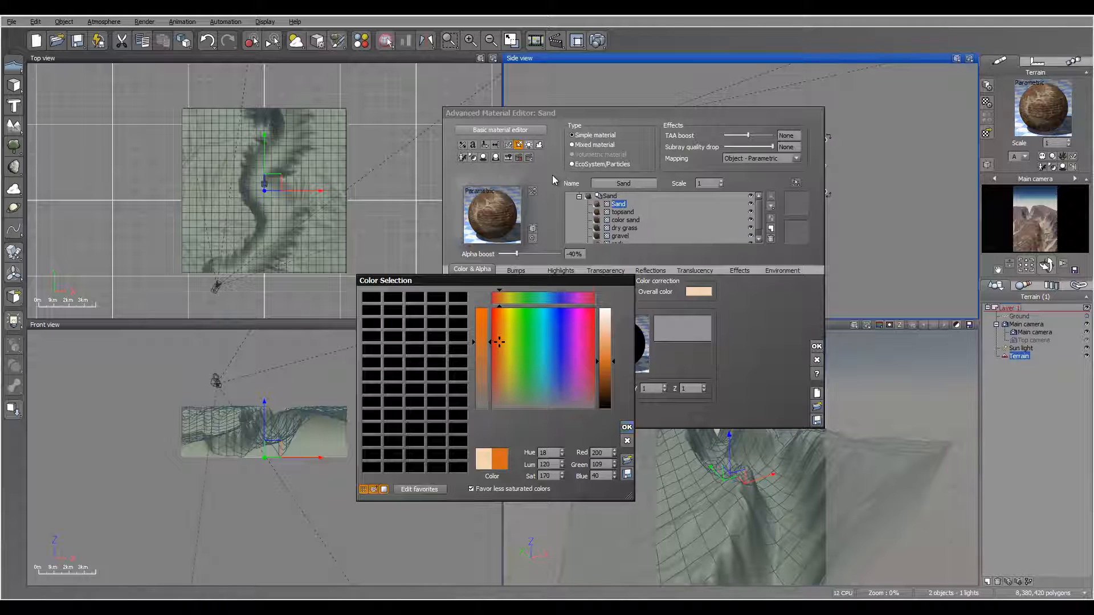
left_click(626, 427)
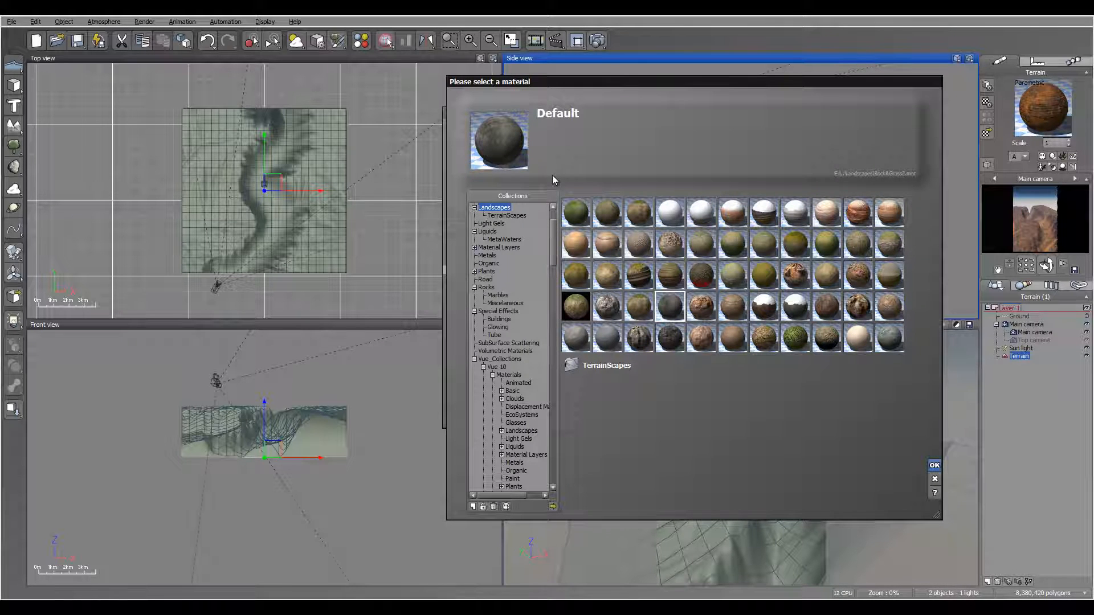
Add the dark grey rock material from the Landscapes collection as a layer and set its alpha boost to 0%
key("Return")
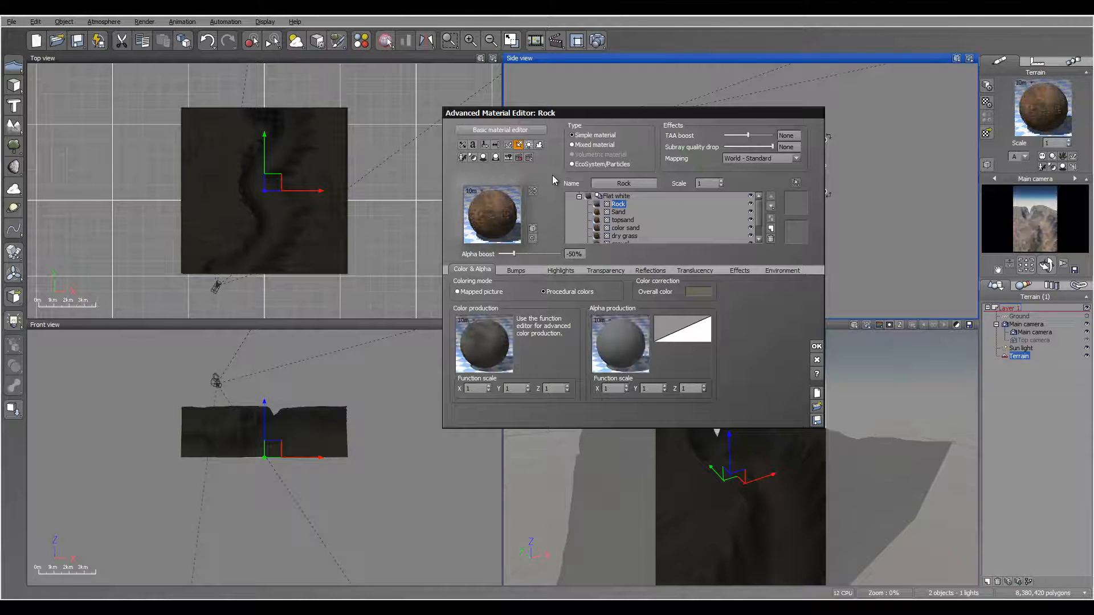
type("00")
key("Return")
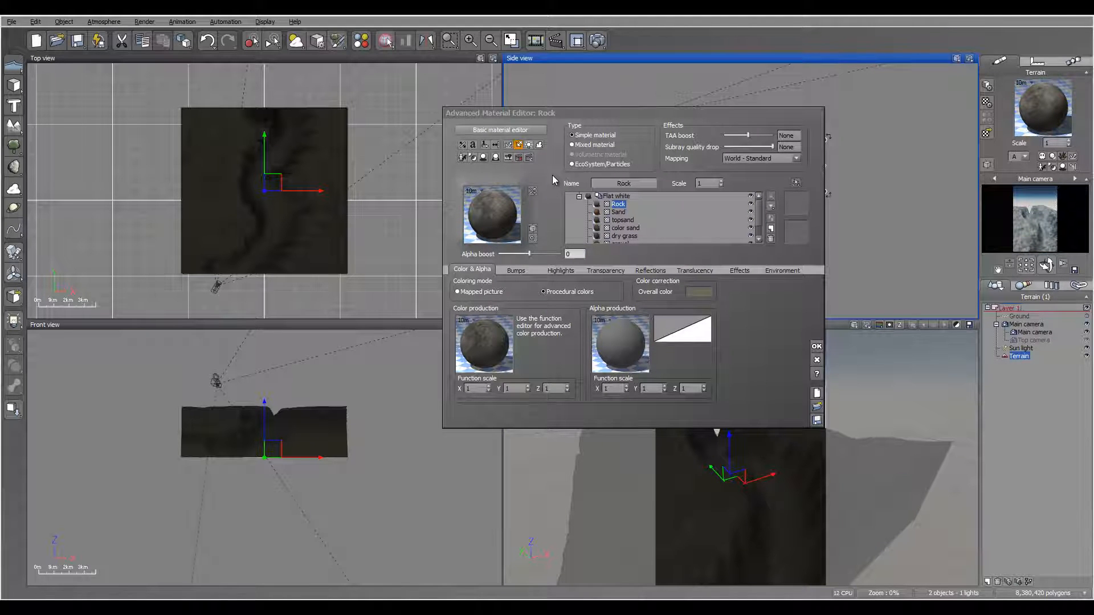
Set the Rock layer's bump depth to 0 and its global transparency to 100%
left_click(517, 271)
left_click(550, 338)
type("0")
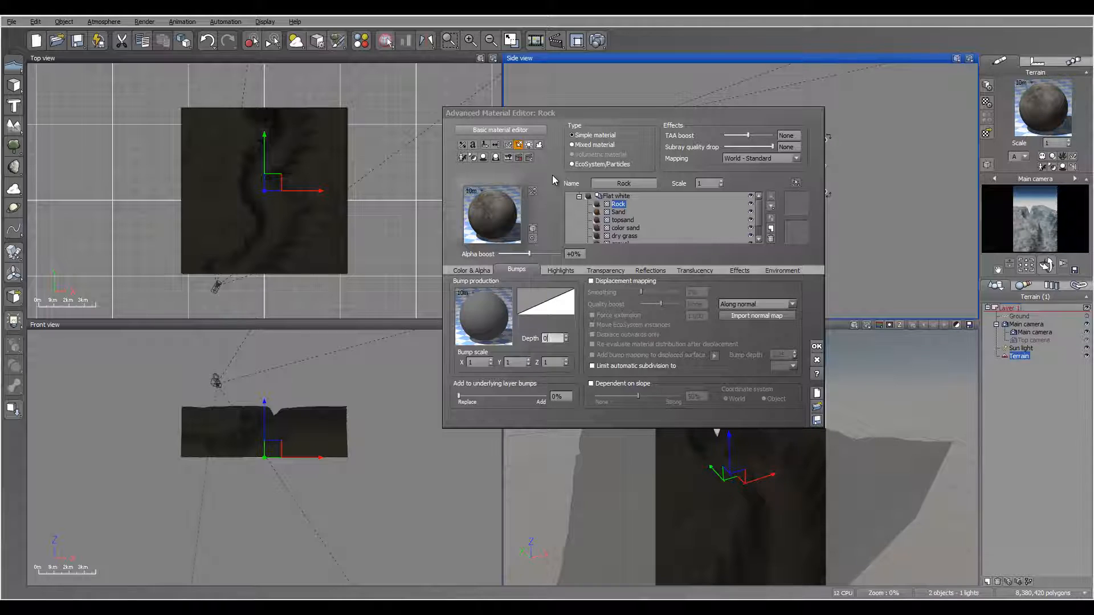
left_click(606, 271)
left_click_drag(468, 291, 515, 292)
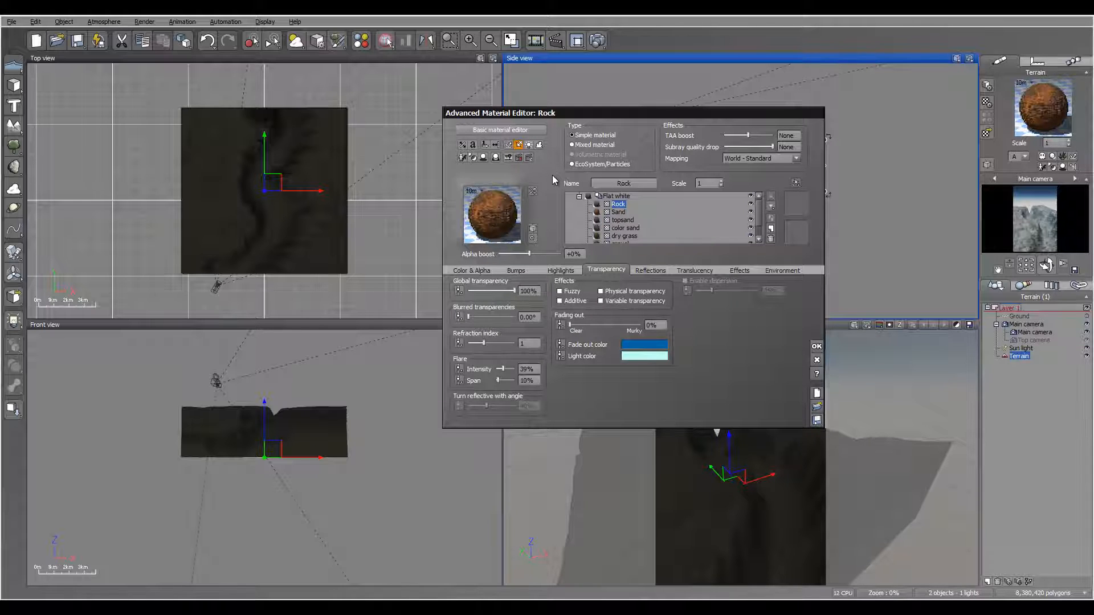
Enable variable transparency on the Rock layer and load c2depost.tif from World Machine Documents into a Projected Texture Map node driving it
left_click(601, 301)
right_click(705, 341)
left_click(732, 347)
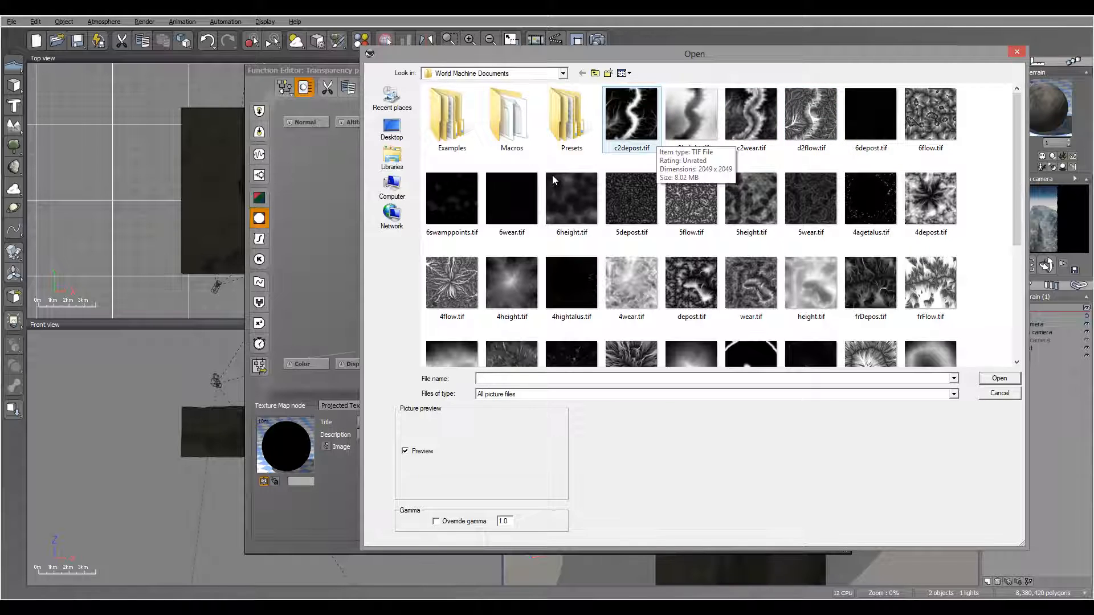
left_click(644, 128)
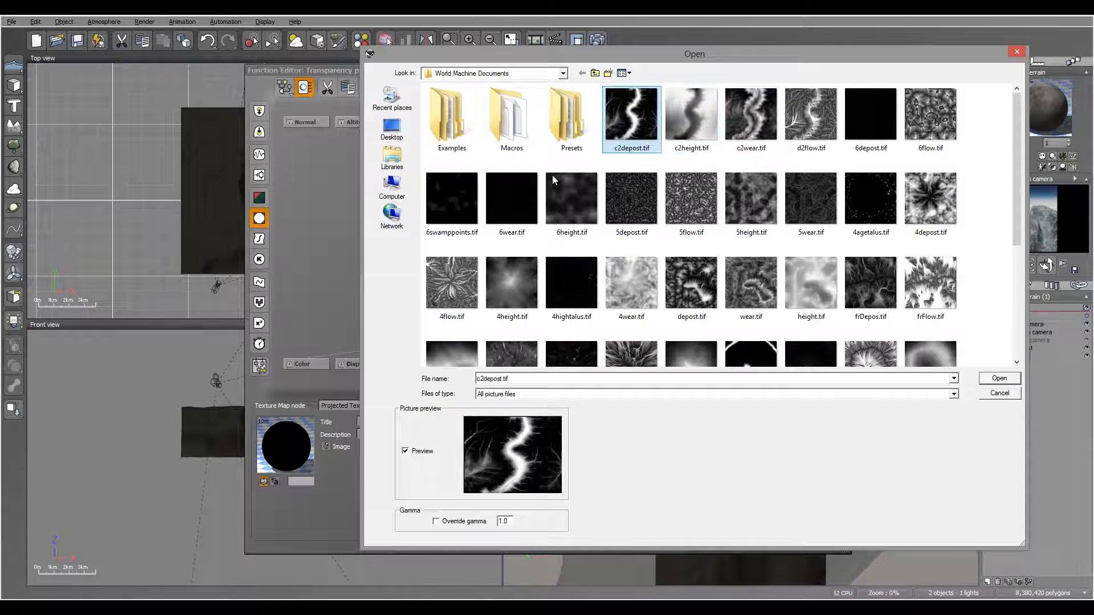
key("Return")
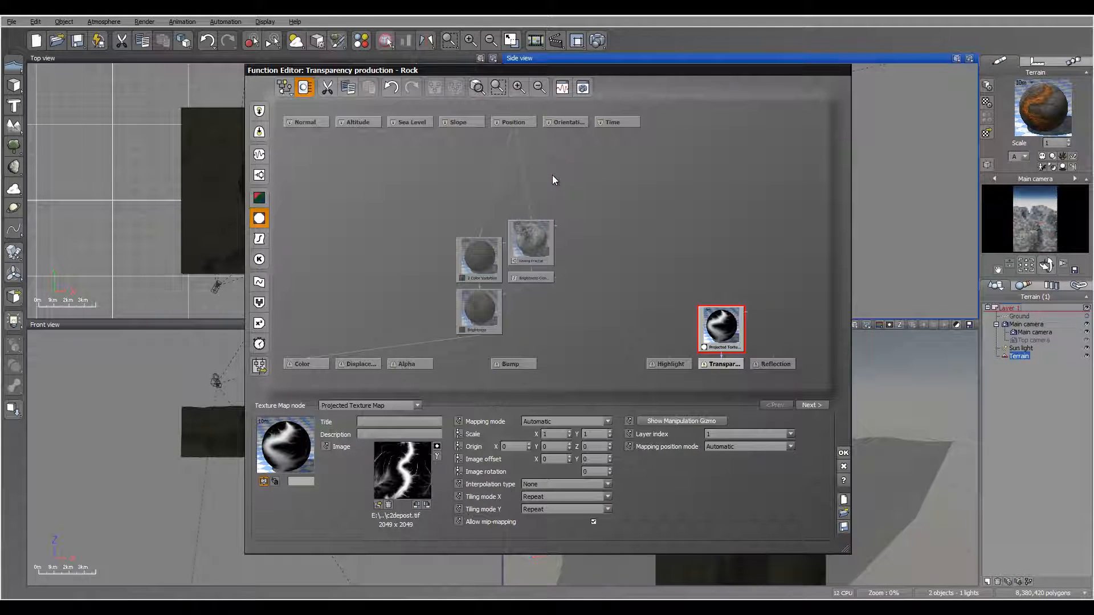
Set the c2depost.tif texture map's interpolation type to Bilinear, invert the image and accept the transparency function
left_click(593, 484)
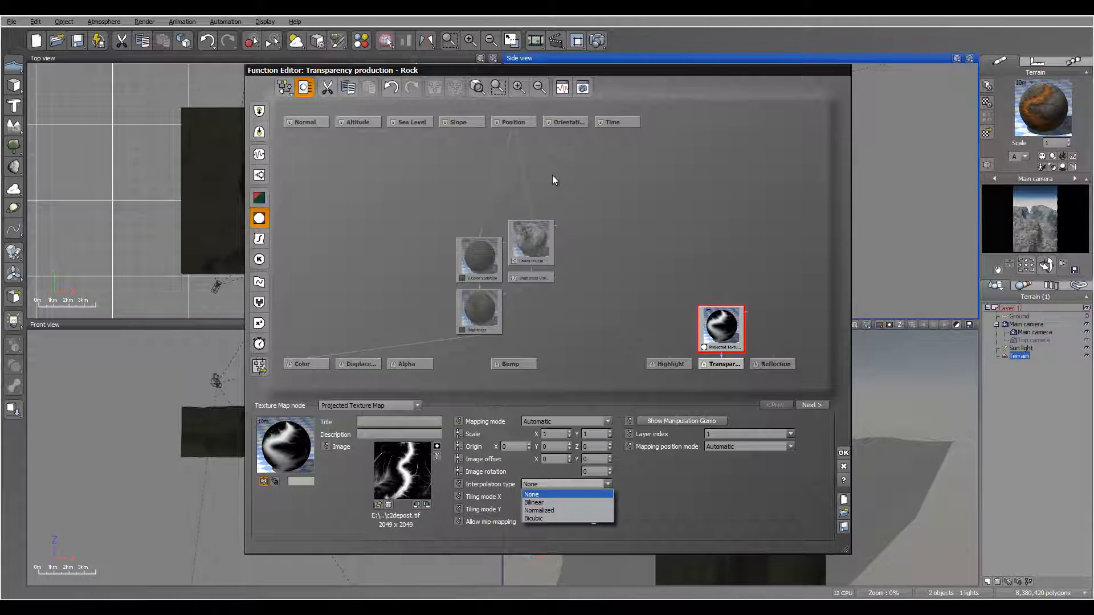
left_click(576, 501)
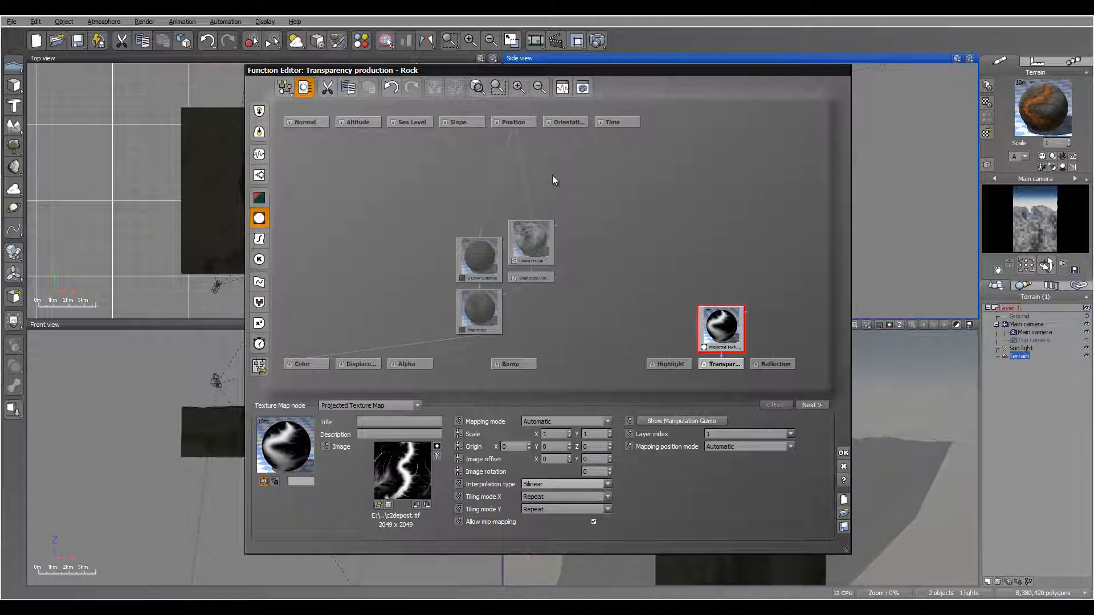
left_click(437, 447)
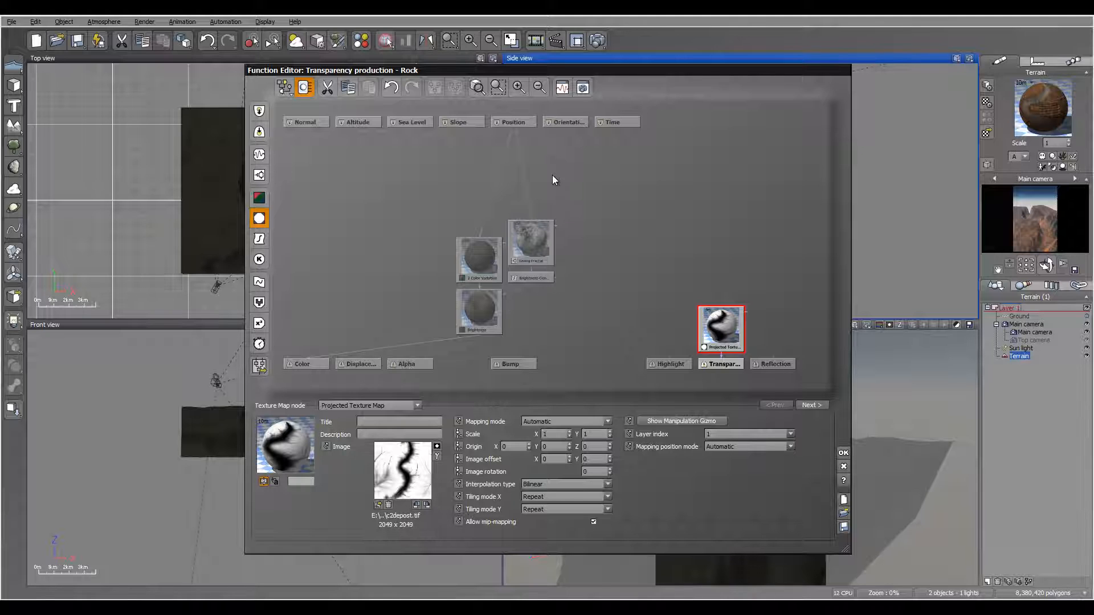
key("Return")
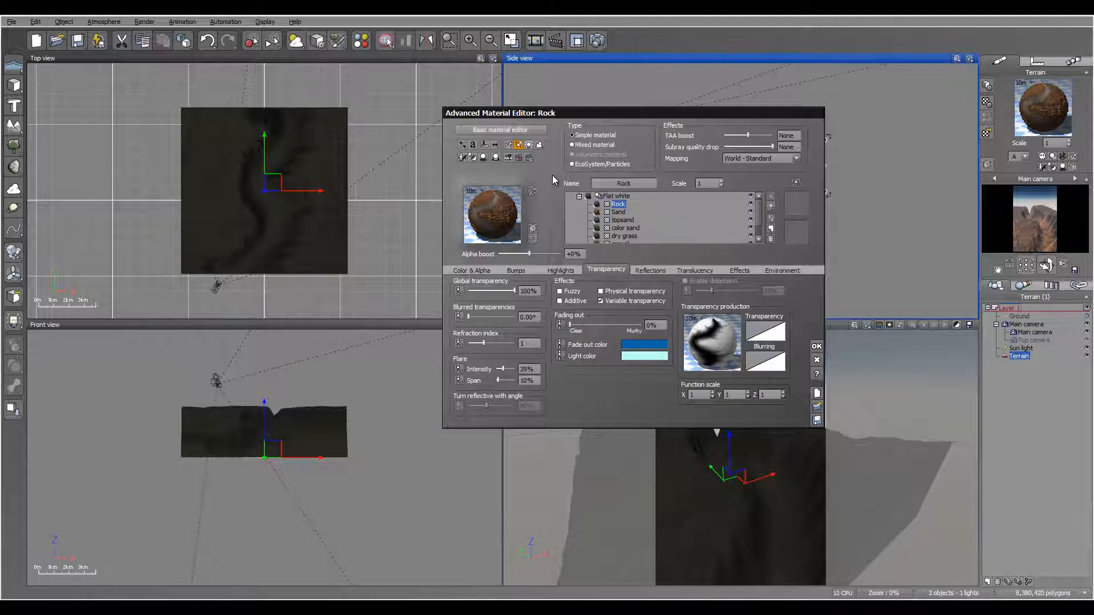
Set the Rock layer's mapping to Object - Parametric and move the layer below Sand
left_click(796, 159)
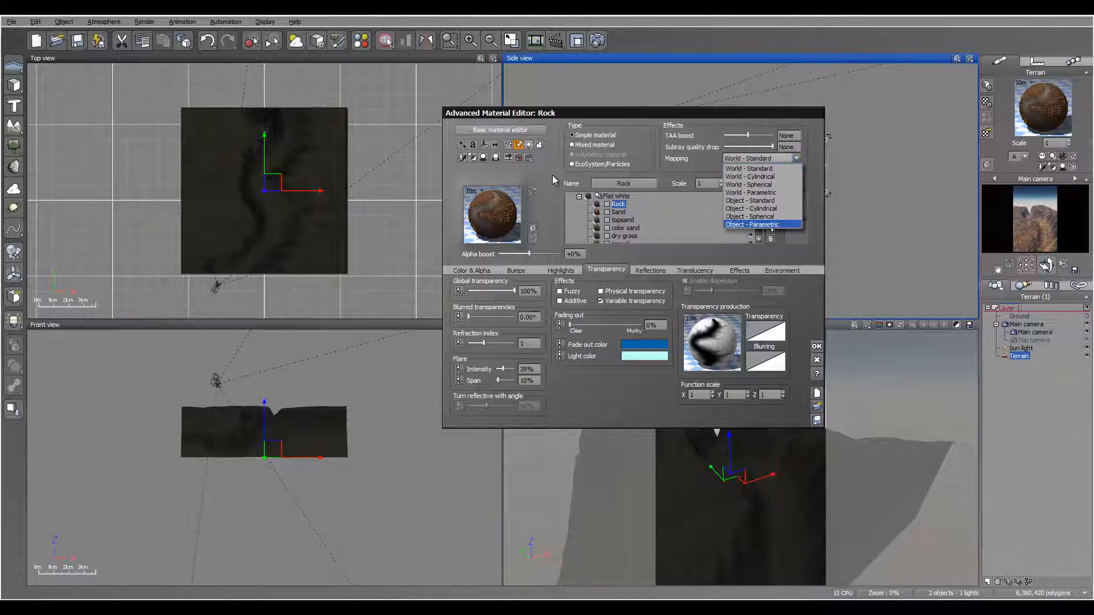
left_click(752, 225)
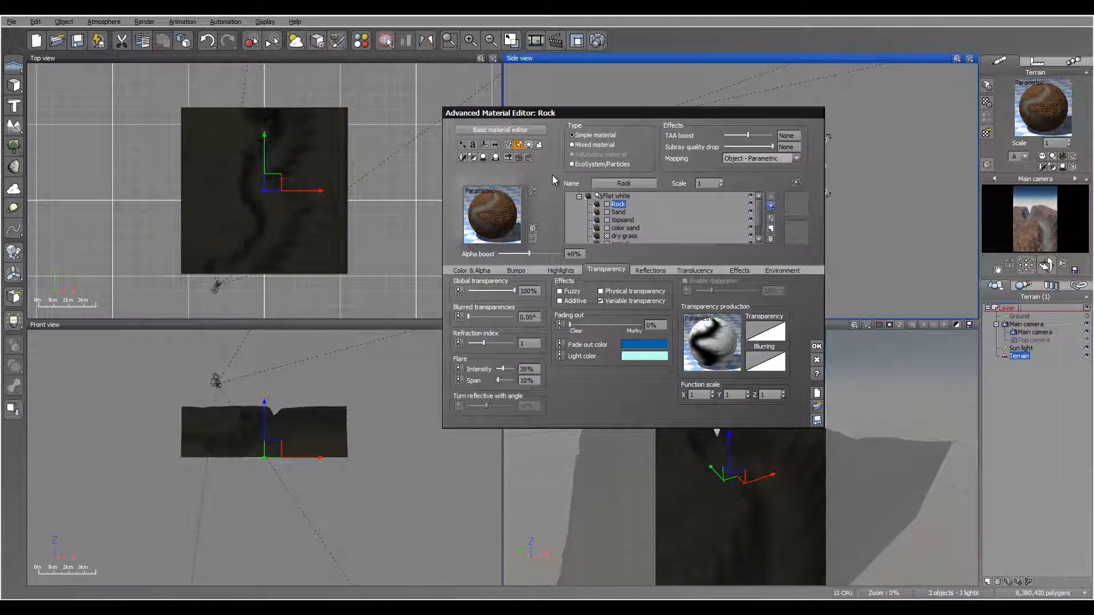
left_click(771, 206)
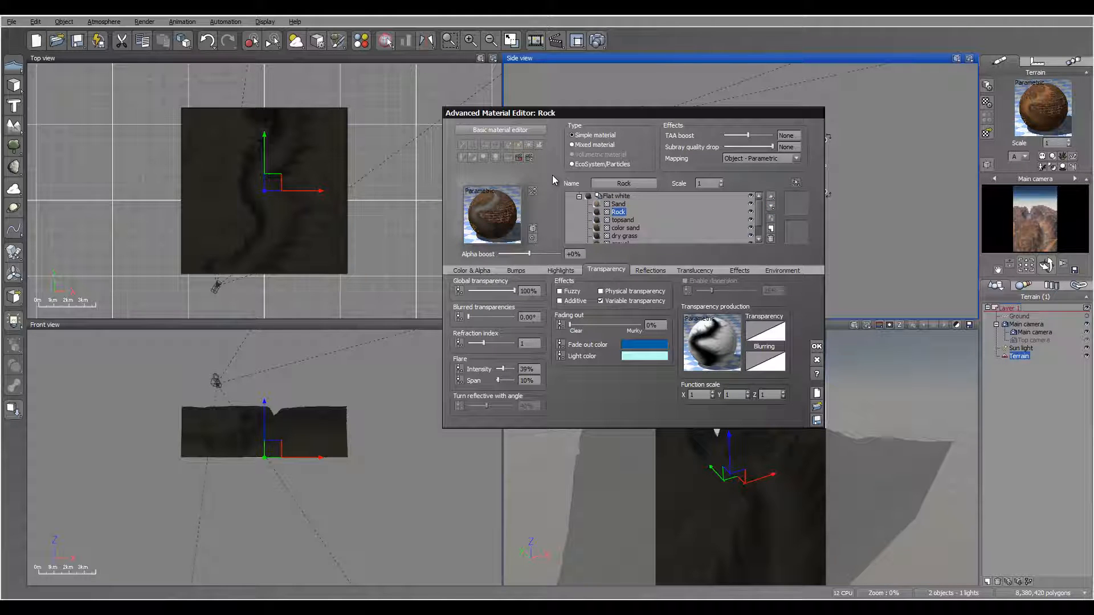
Set the Rock layer's alpha boost to -20% and its addition to underlying layer bumps to 100%
left_click_drag(530, 254, 523, 254)
key("ctrl+shift+Tab")
key("ctrl+shift+Tab")
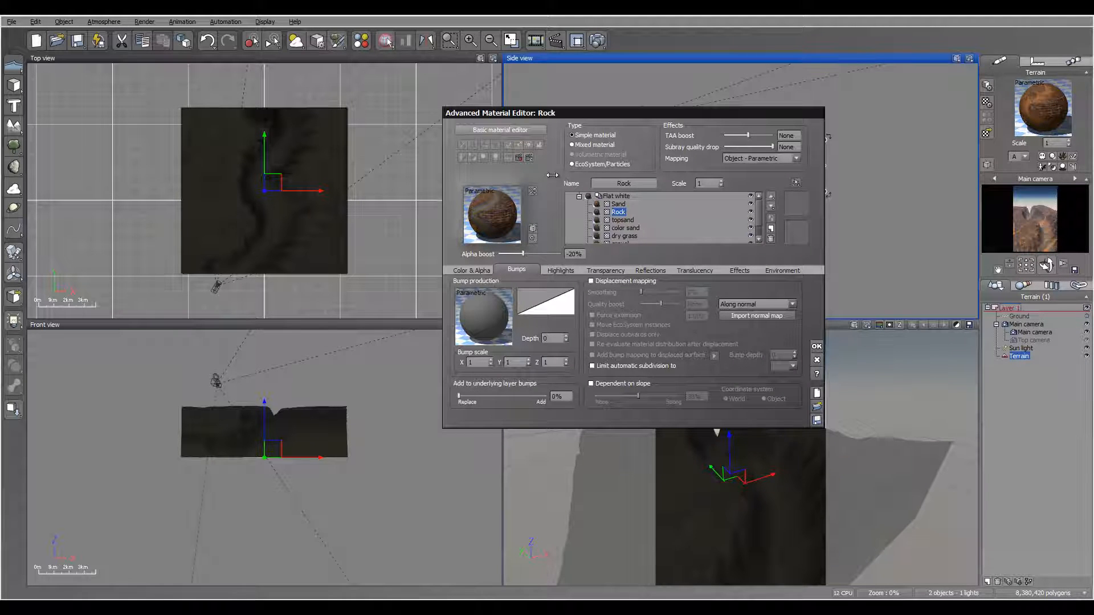
key("End")
Add the Stone Rubble material from the Landscapes collection as a new layer and set its bump depth to 0
left_click(771, 228)
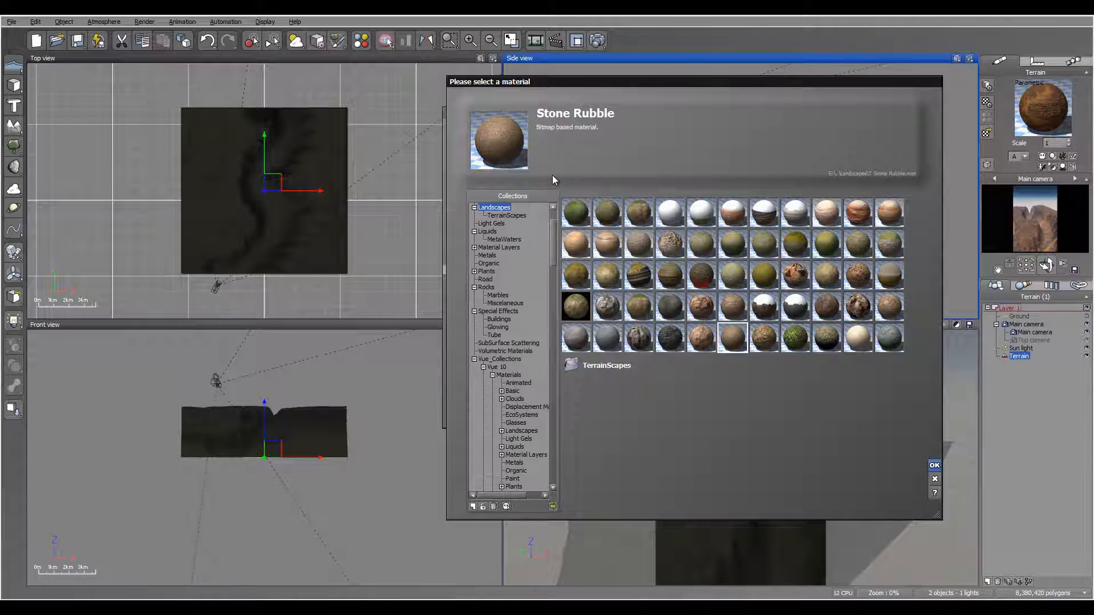
key("Return")
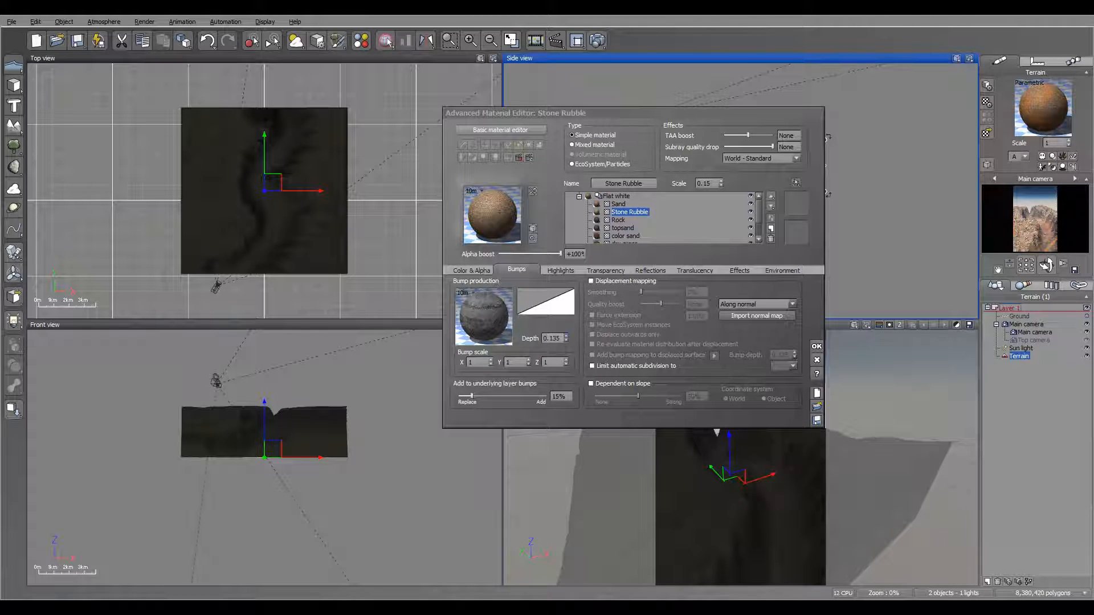
type("0")
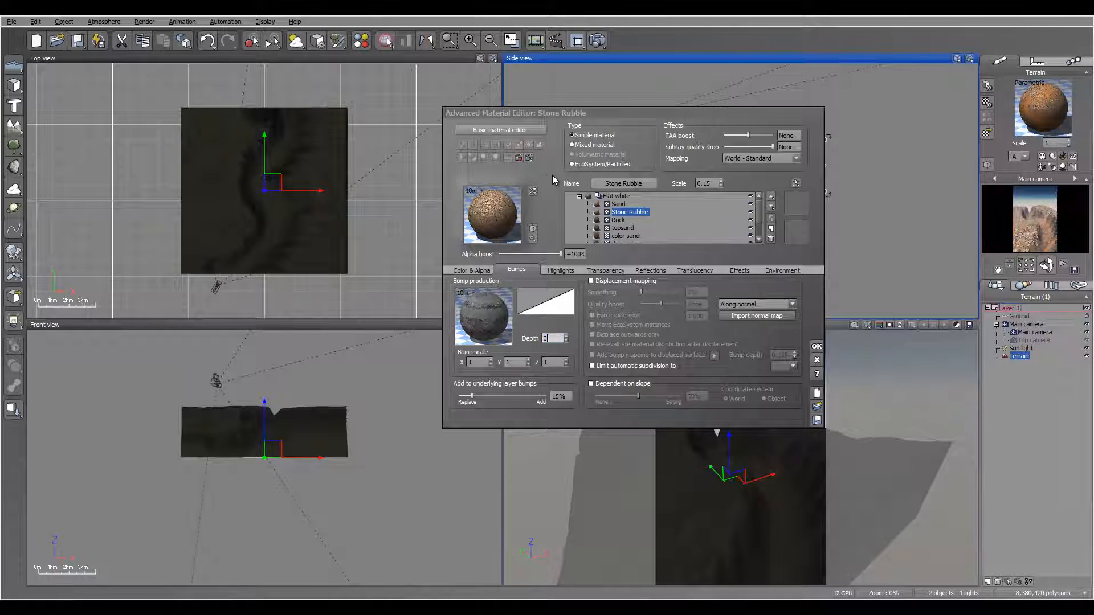
key("Tab")
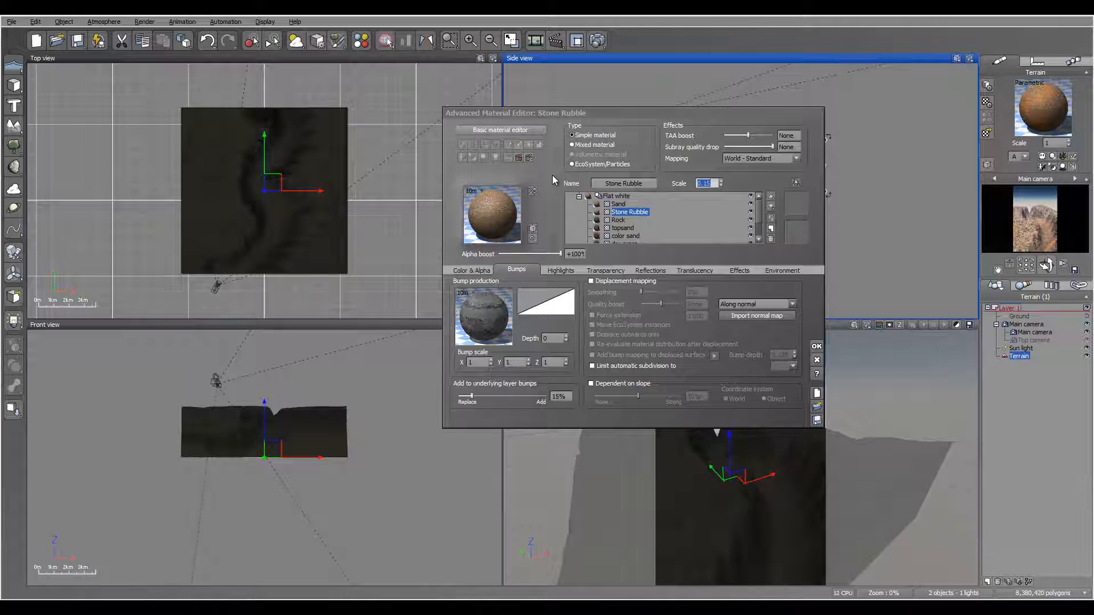
Set the Stone Rubble layer's scale to 1 and its mapping to Object - Parametric
key("Down")
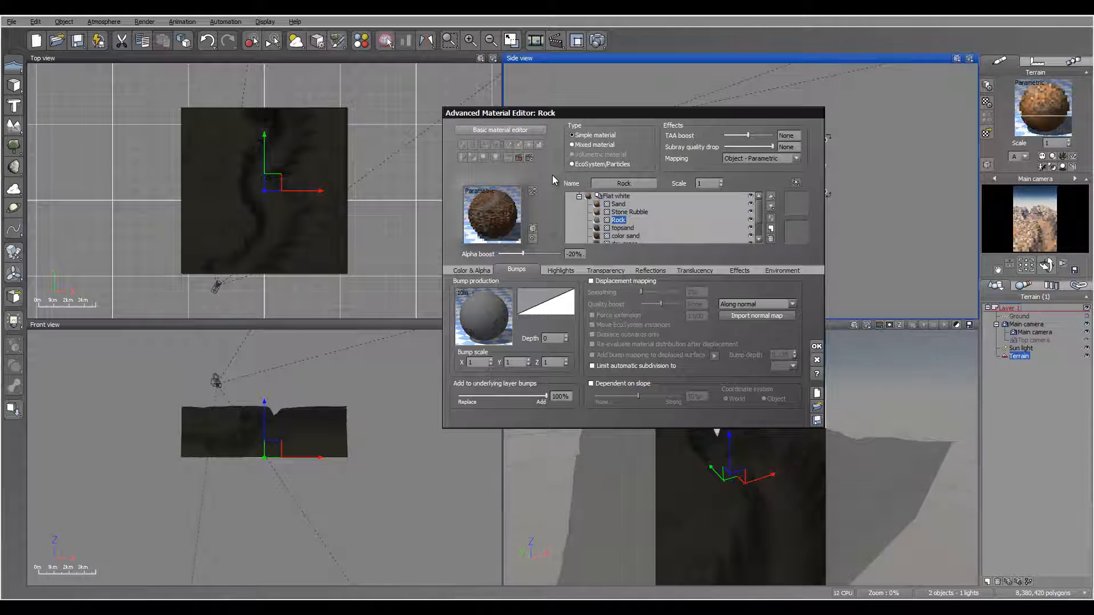
key("Up")
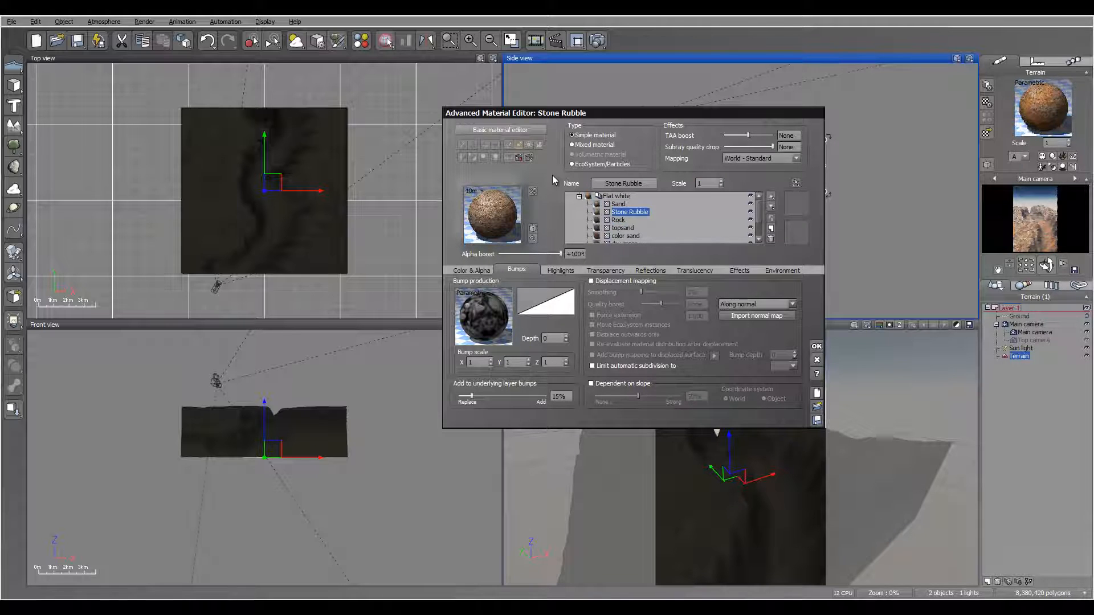
left_click(796, 159)
left_click(758, 225)
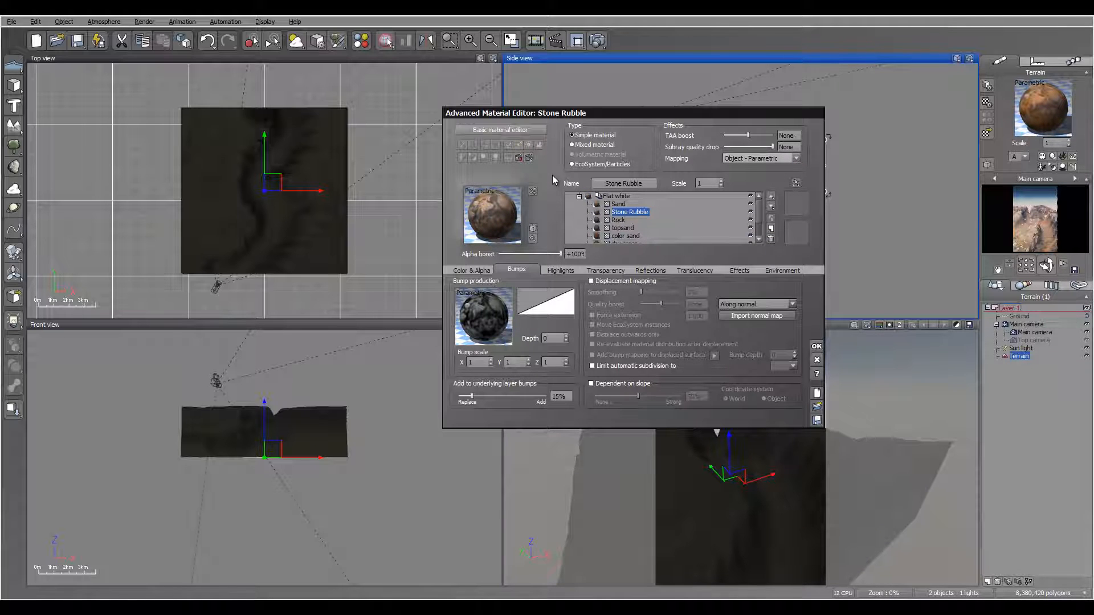
Enable variable transparency on the Stone Rubble layer and drive it with a Projected Texture Map of c2wear.tif using Bilinear interpolation
left_click(472, 270)
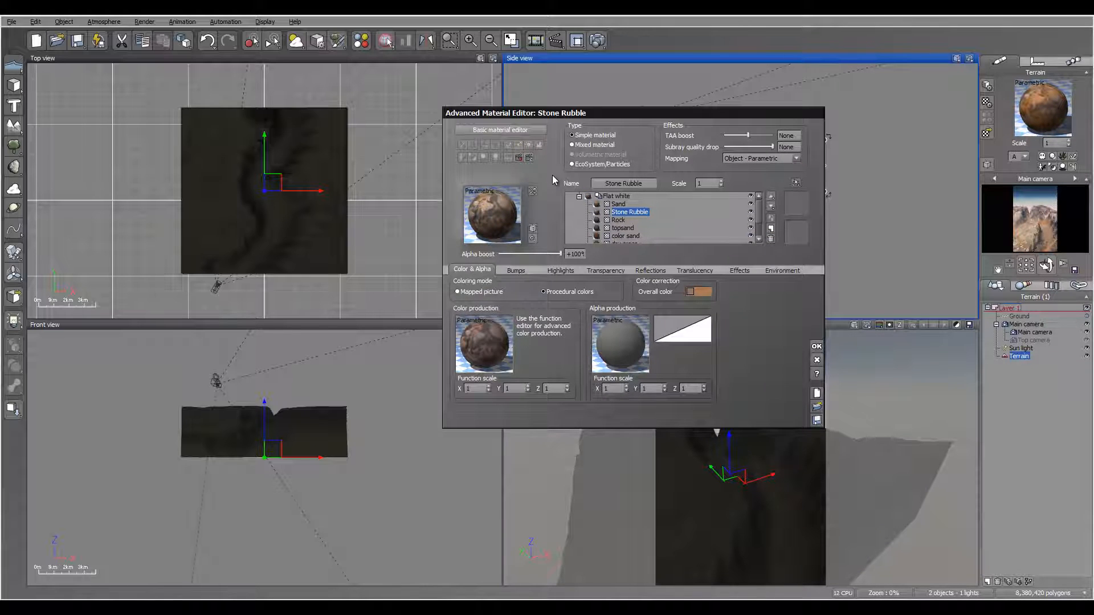
left_click(516, 270)
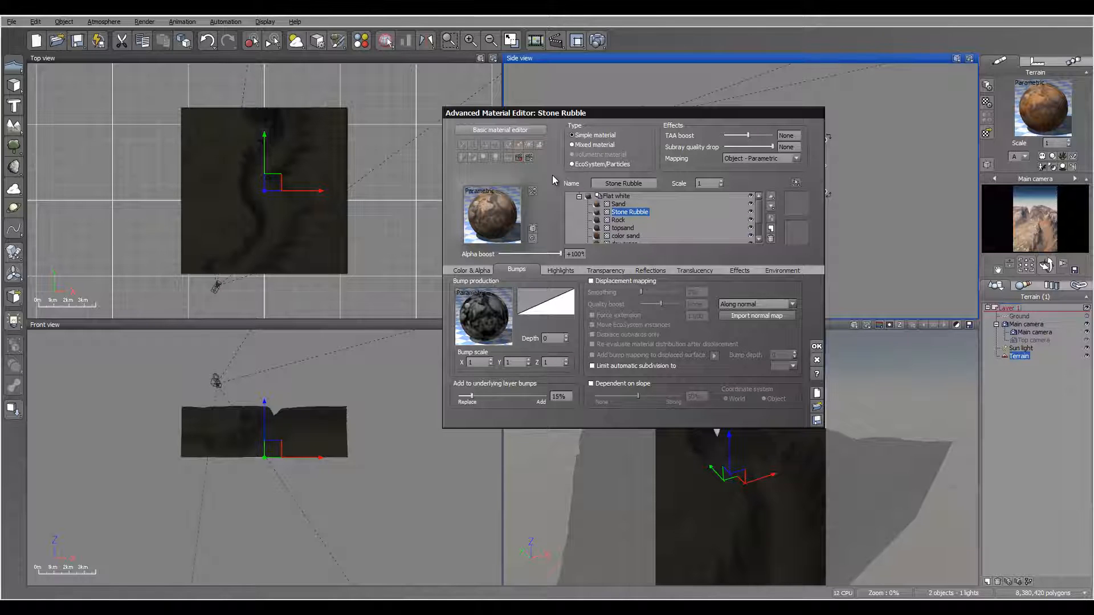
left_click(606, 270)
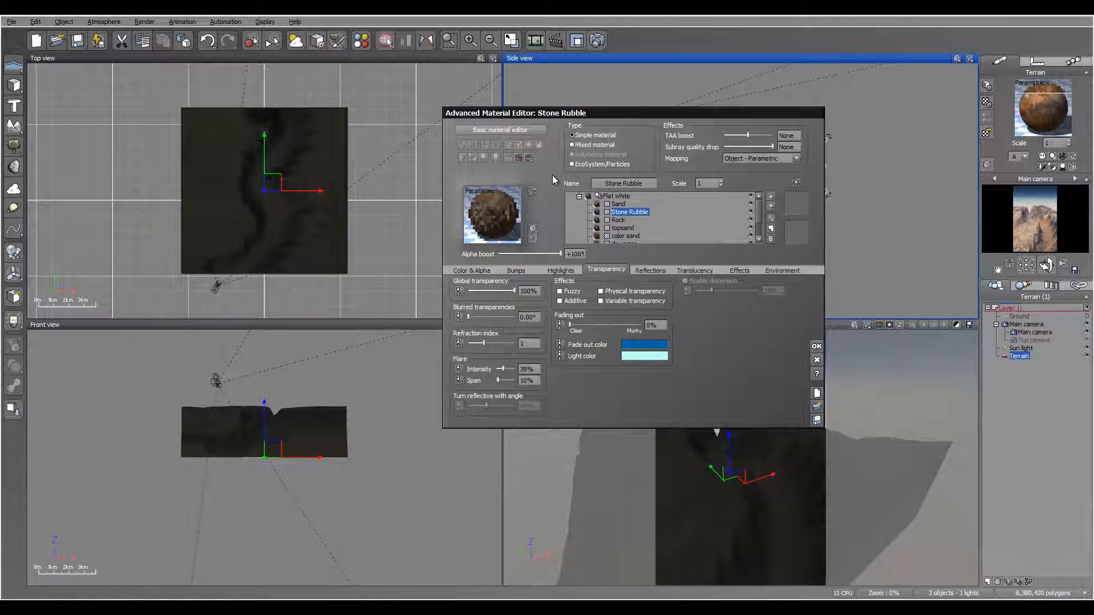
left_click(601, 301)
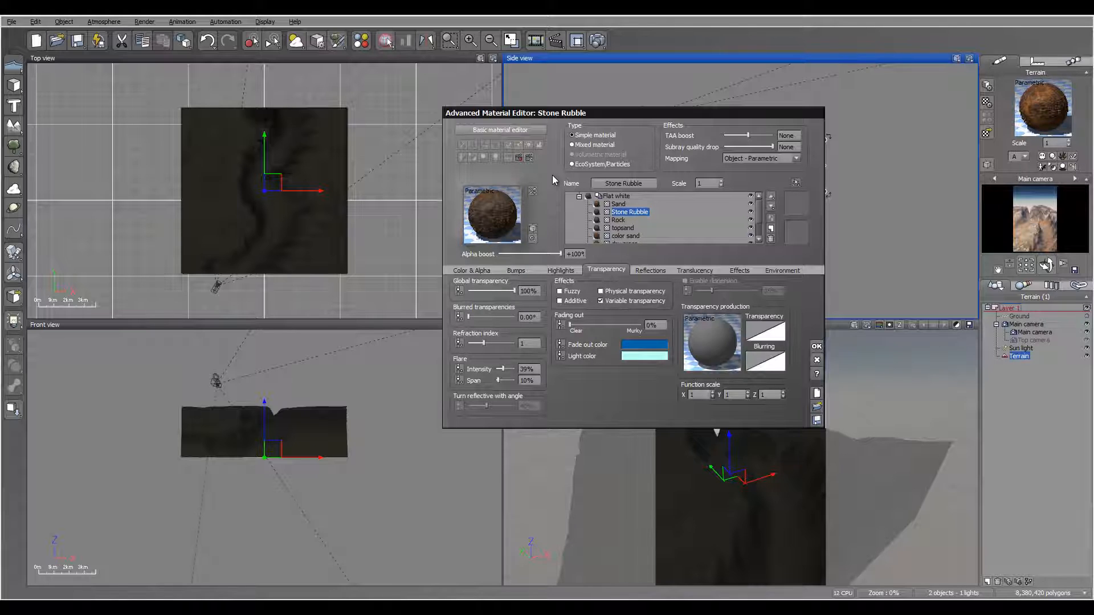
right_click(709, 345)
left_click(735, 352)
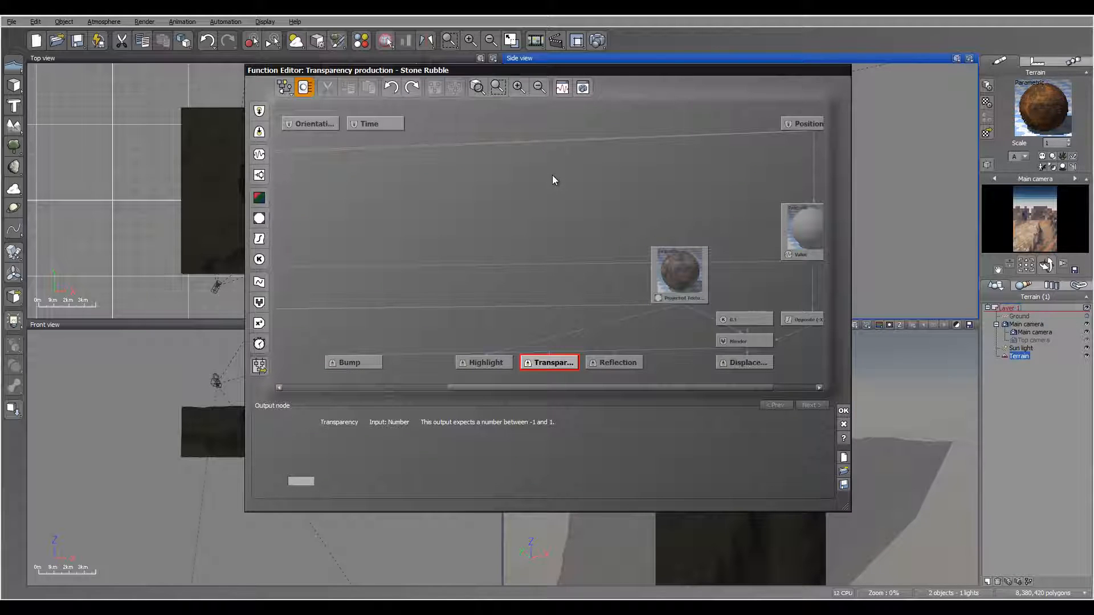
left_click(259, 219)
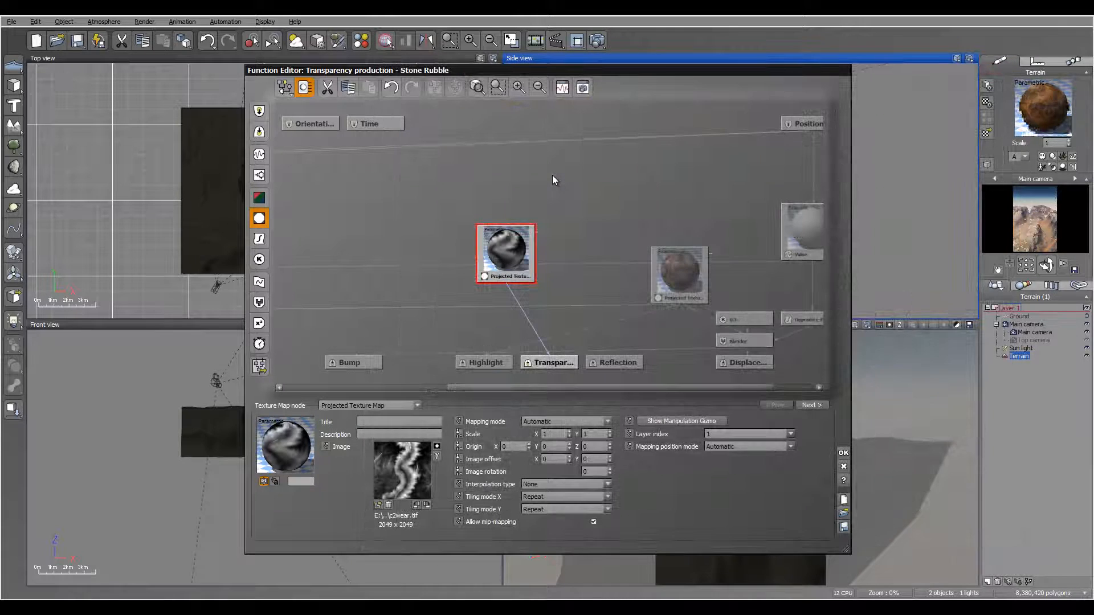
key("Down")
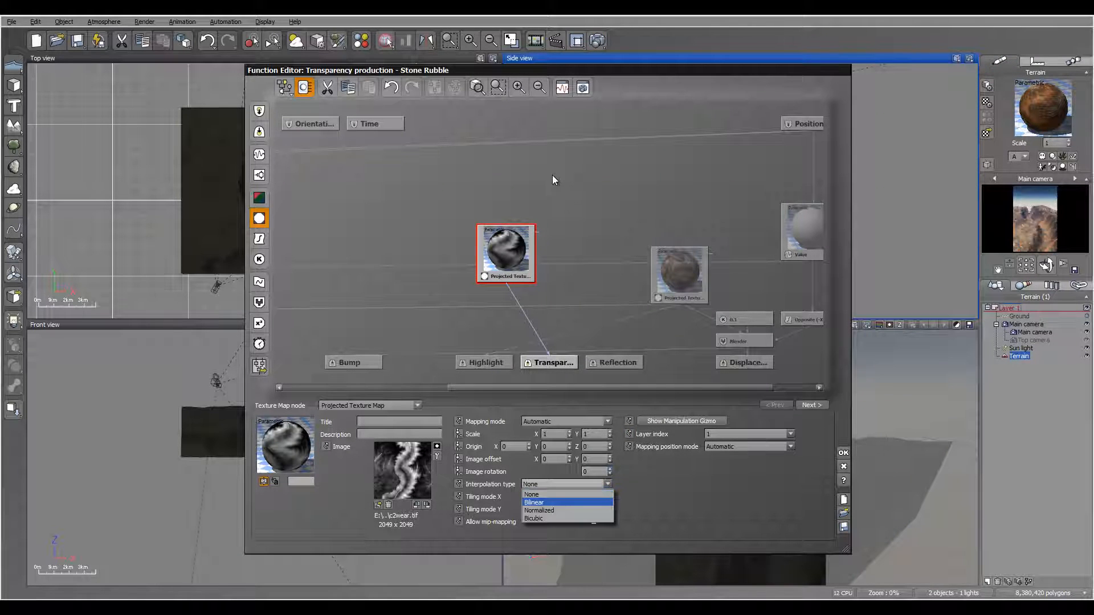
key("Return")
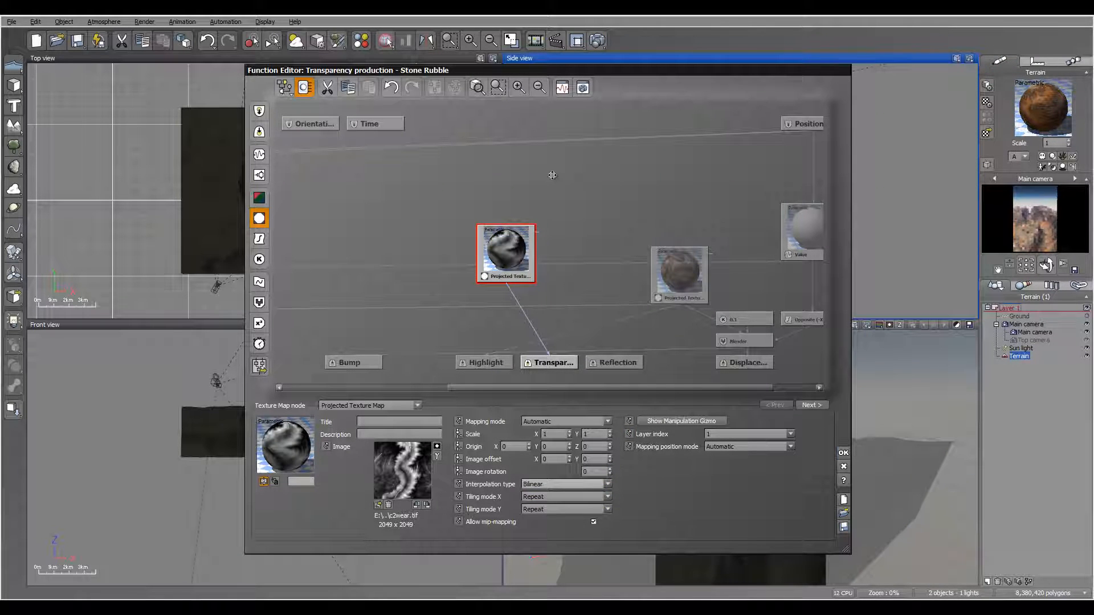
Set the X and Y scale of the Stones 10 TR.jpg texture map node to 0.01 and accept the function
middle_click_drag(553, 176, 469, 152)
left_click_drag(595, 245, 553, 180)
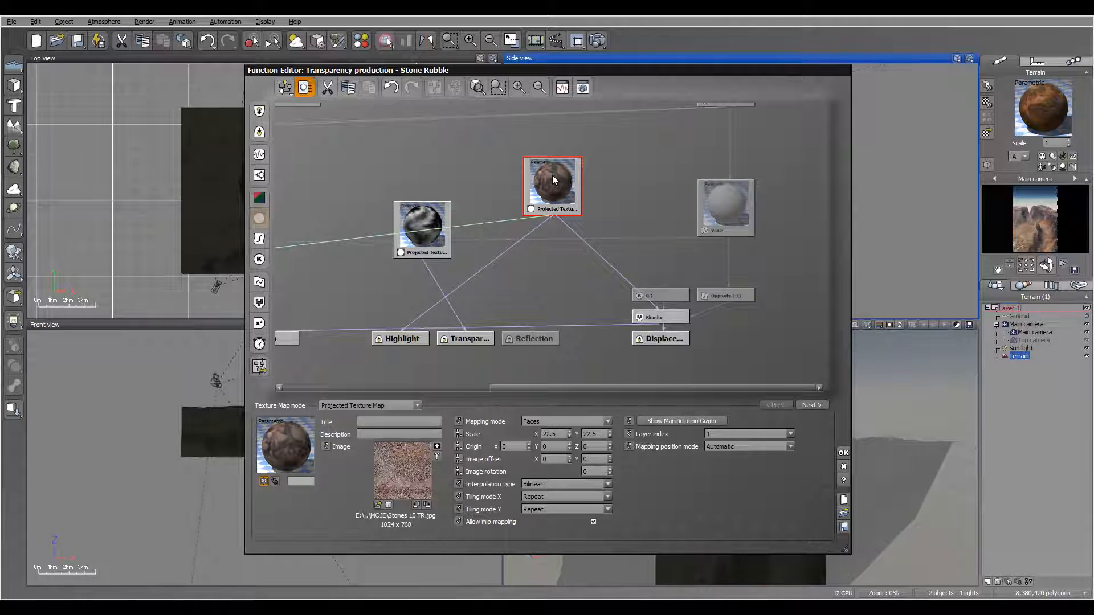
key("Tab")
type("0.01")
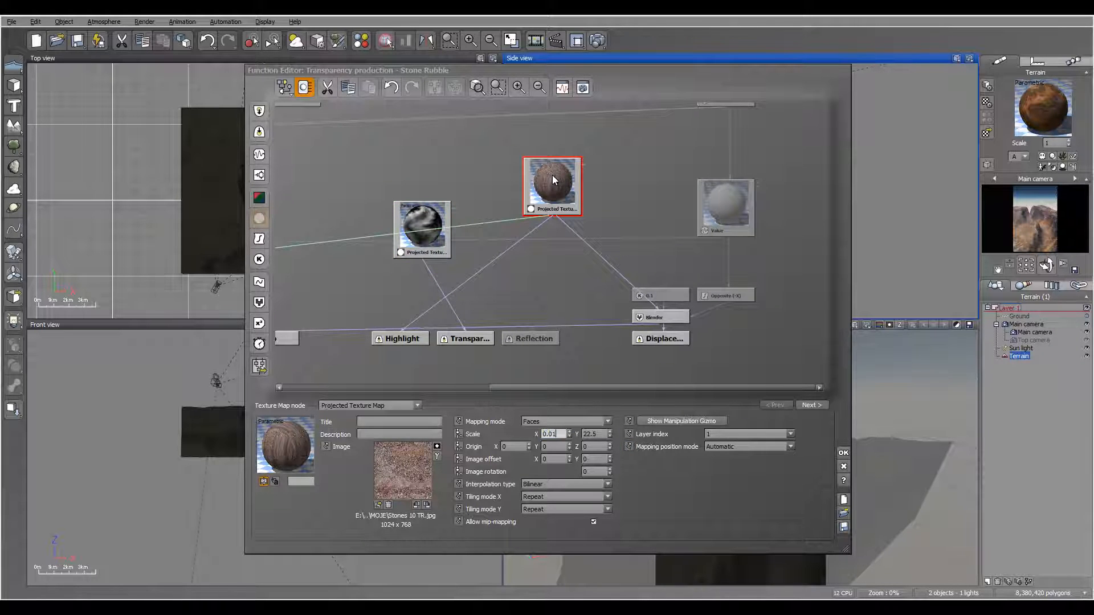
key("Tab")
type("0.01")
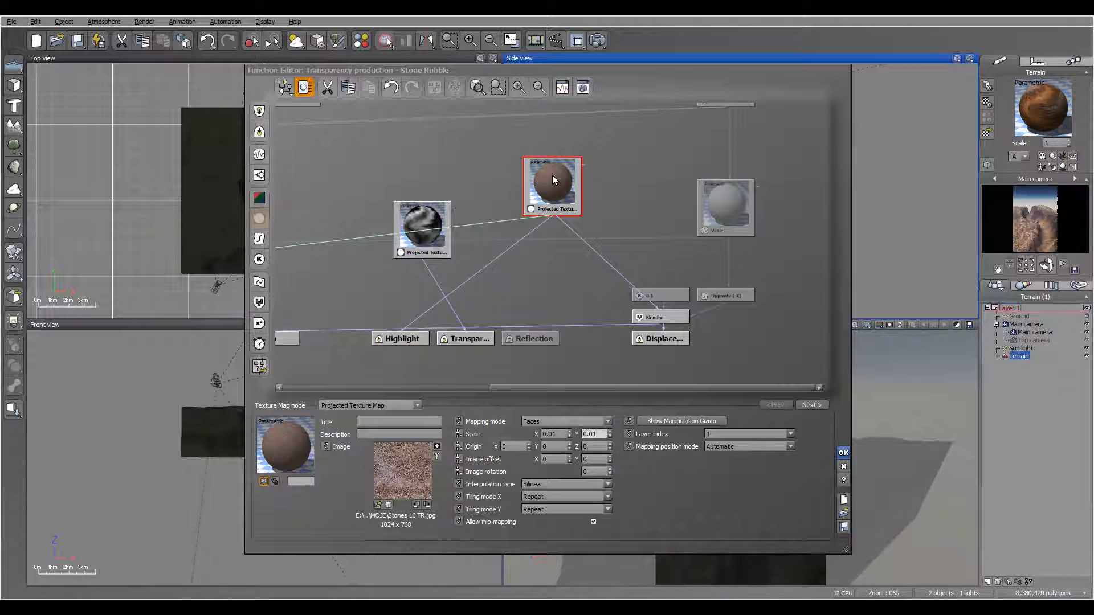
key("Return")
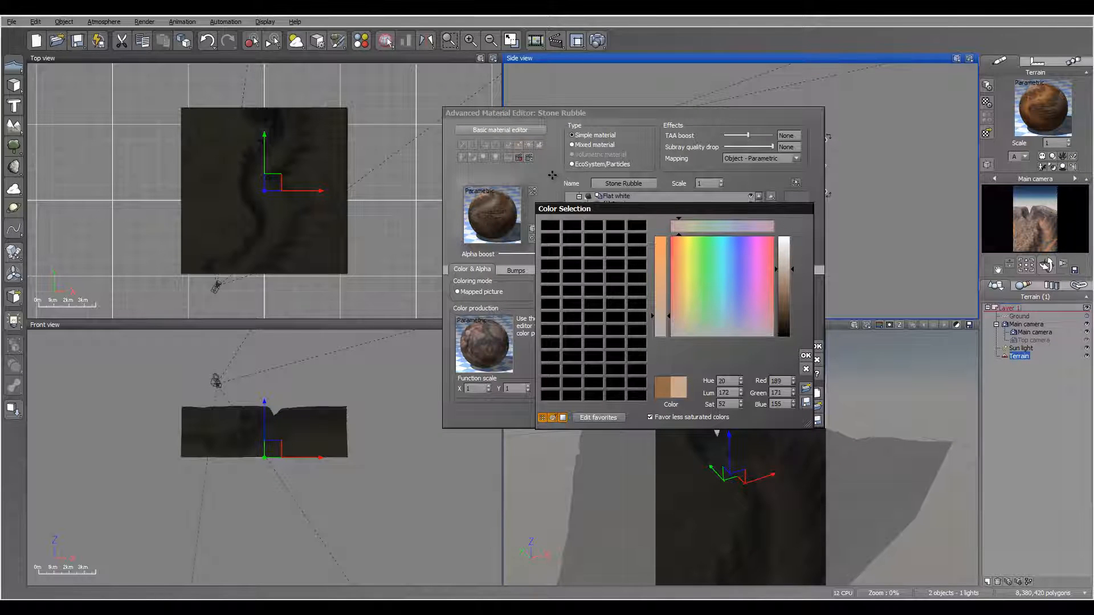
Change the Stone Rubble layer's overall color to a light tan with hue 28 and set its alpha boost to -28%
left_click(683, 311)
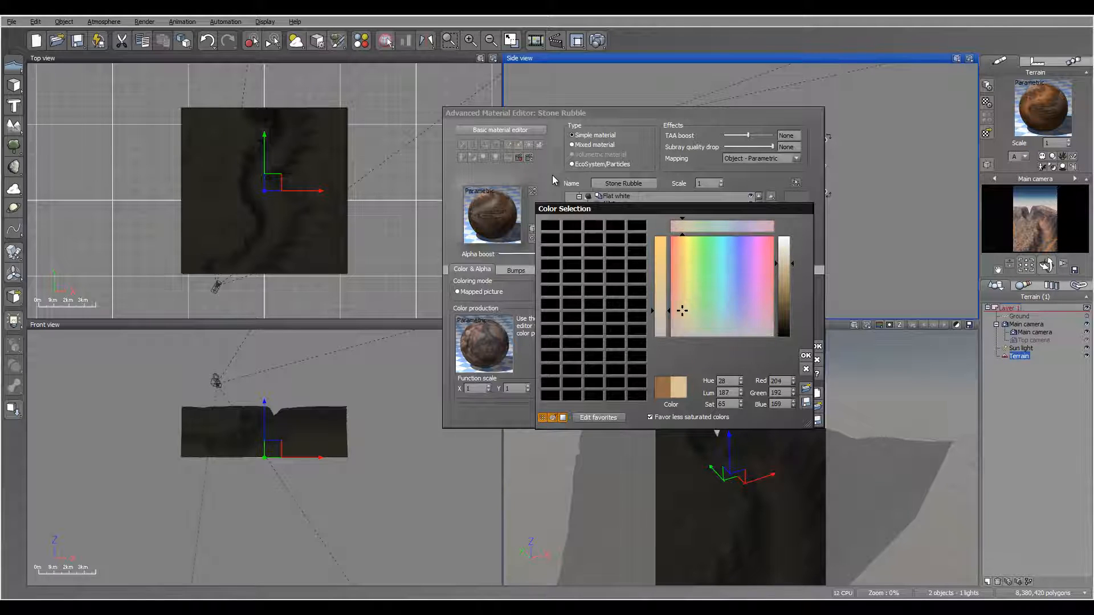
key("Return")
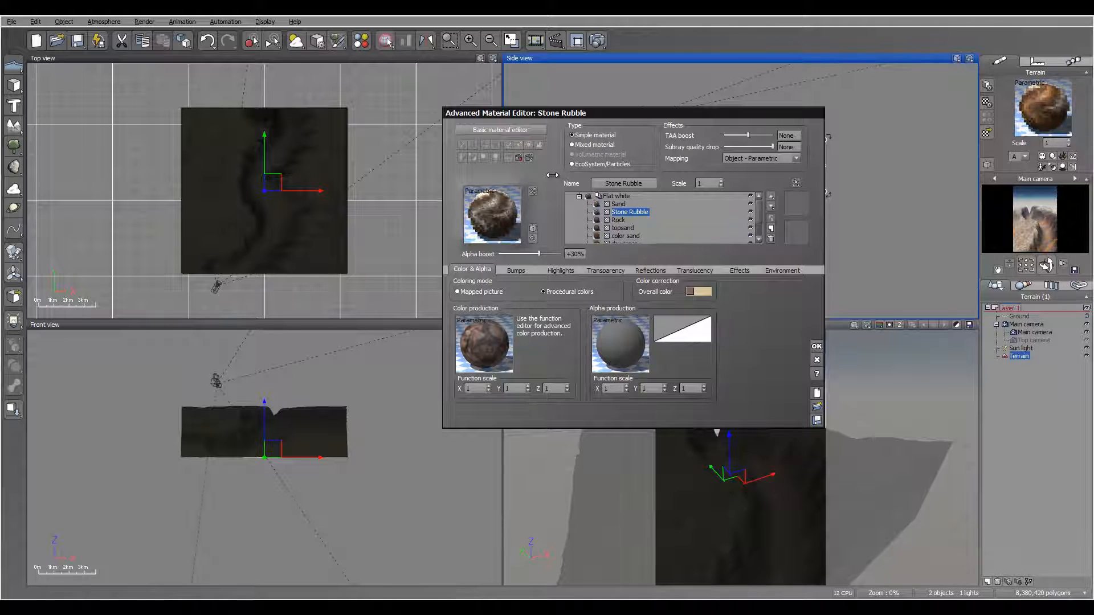
left_click_drag(539, 253, 521, 254)
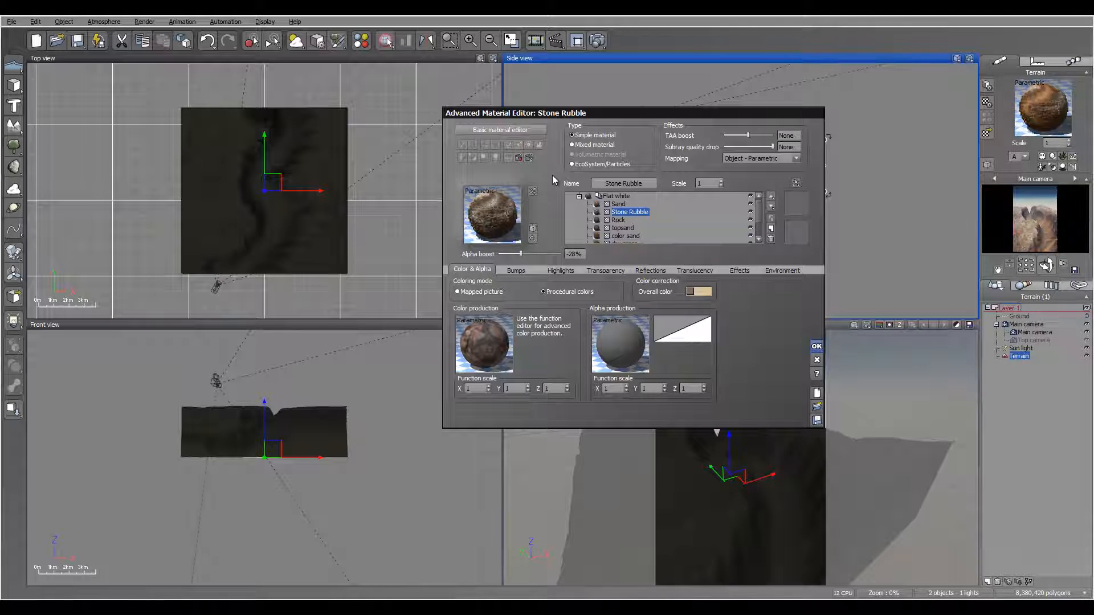
Accept the material changes, render the main camera view with the default post render options and dismiss the render
key("Return")
key("ctrl+F9")
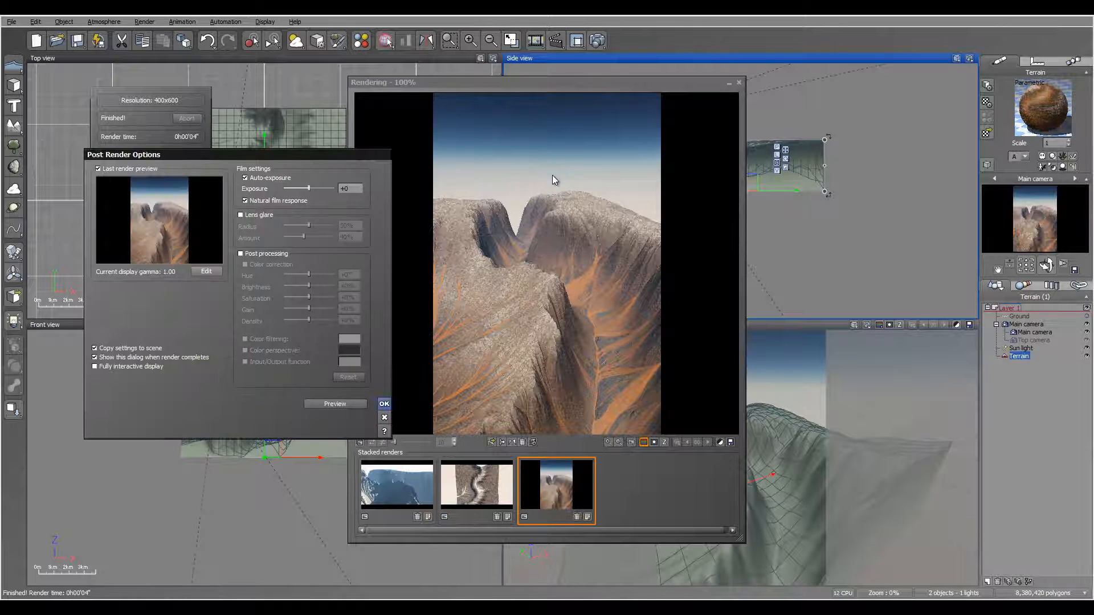
key("Return")
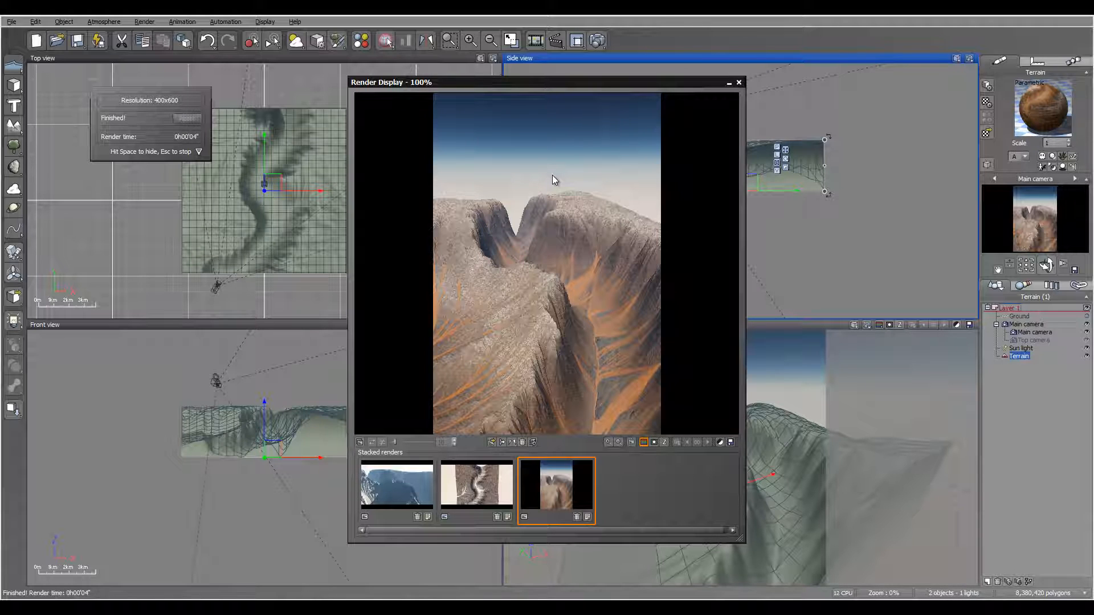
key("space")
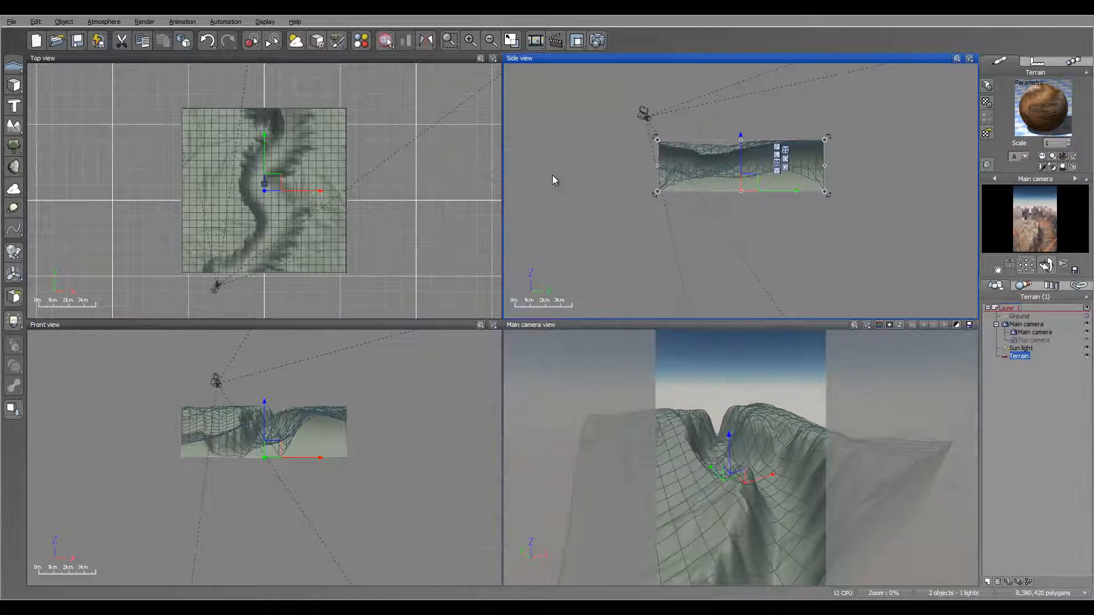
Reopen the terrain material, move the Stone Rubble layer above Sand and run a test render
key("Down")
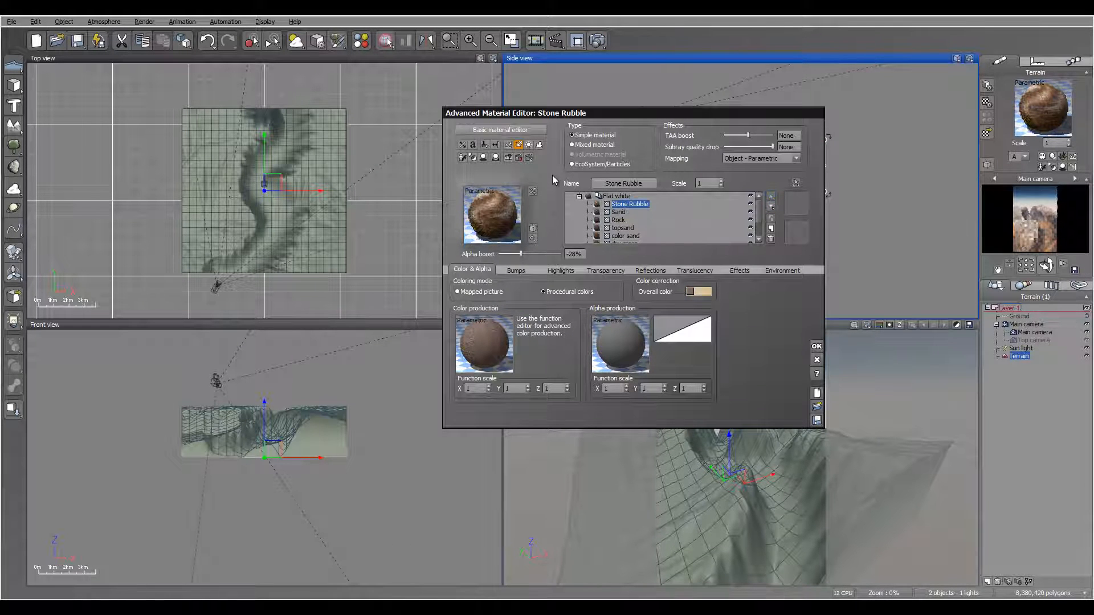
key("F9")
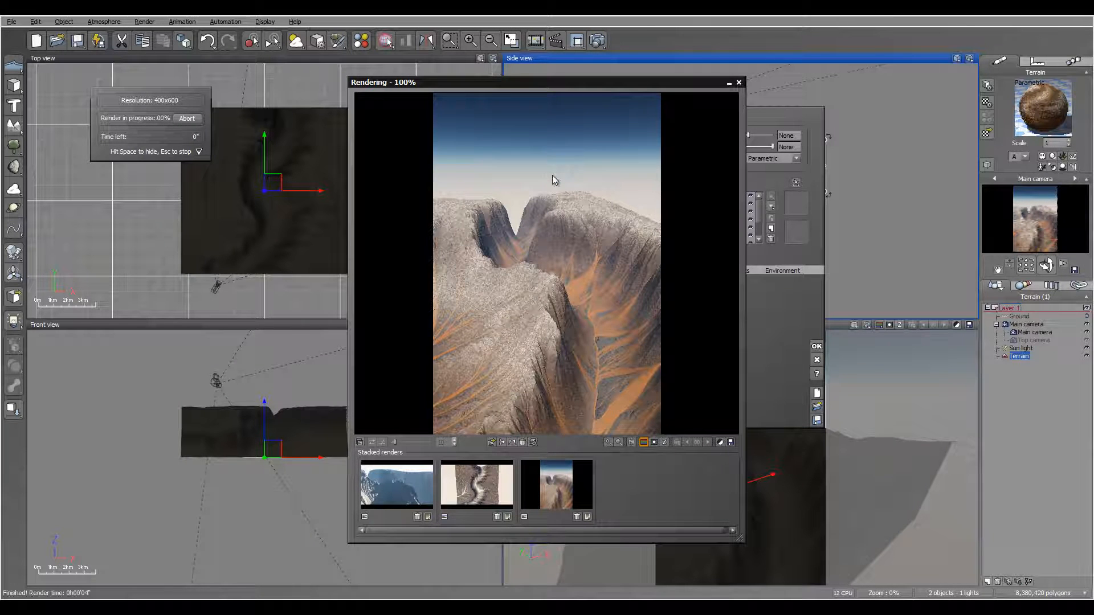
key("Escape")
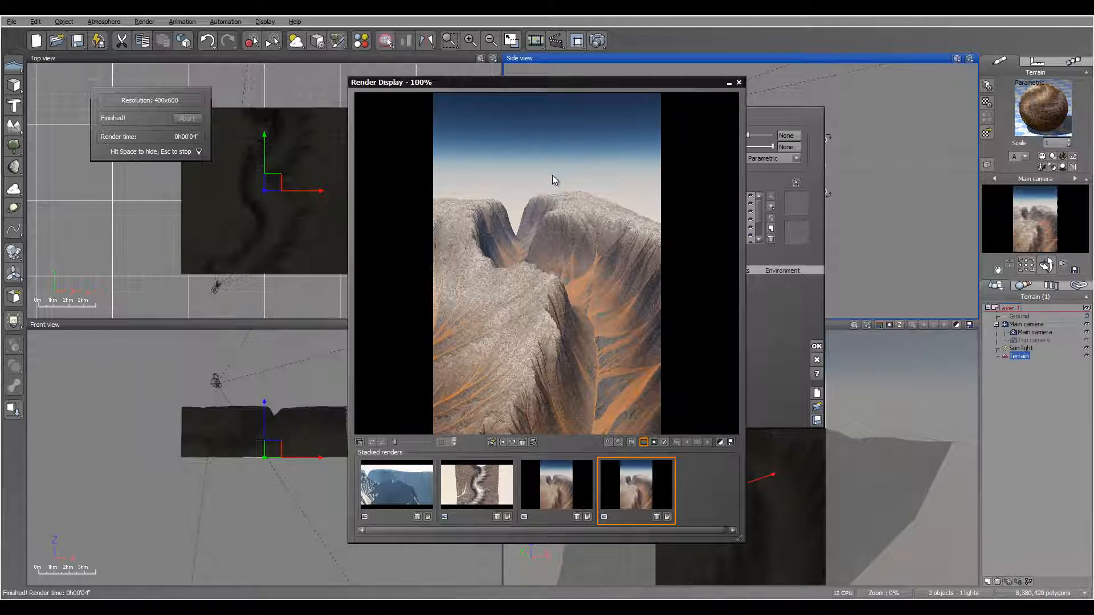
key("Escape")
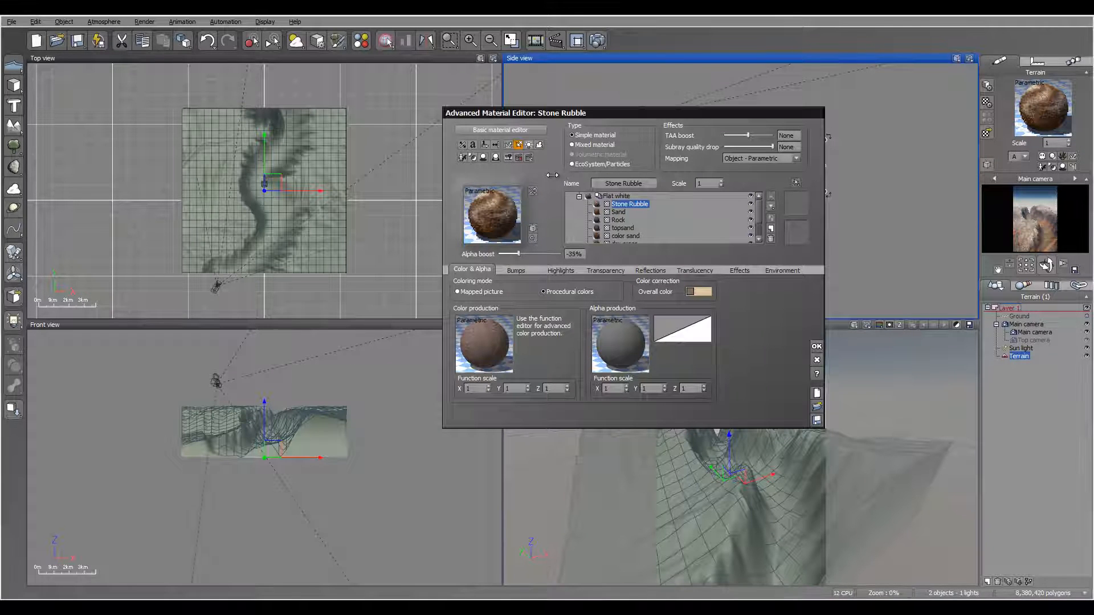
Go through the terrain material's layers down to the base rock layer, set the dry grass layer's alpha boost to -8% and accept the material
key("Down")
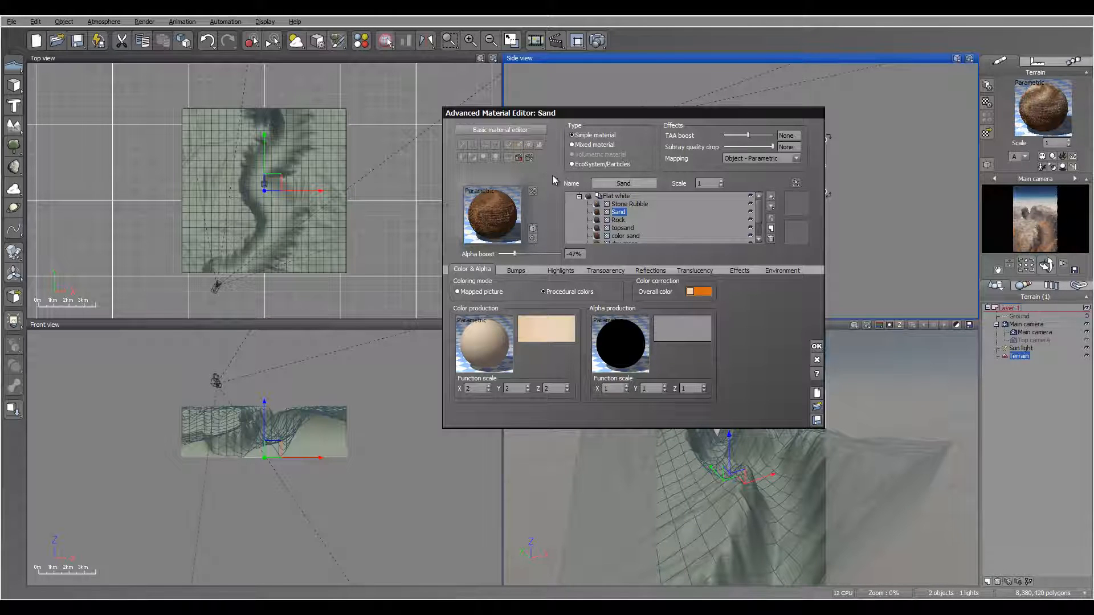
key("Down")
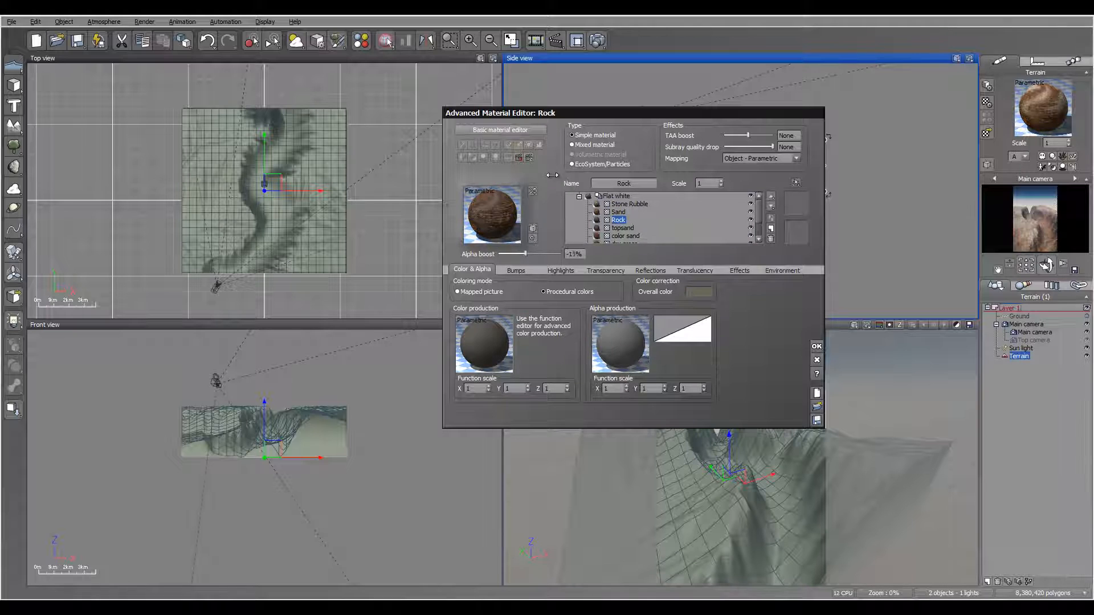
key("Down")
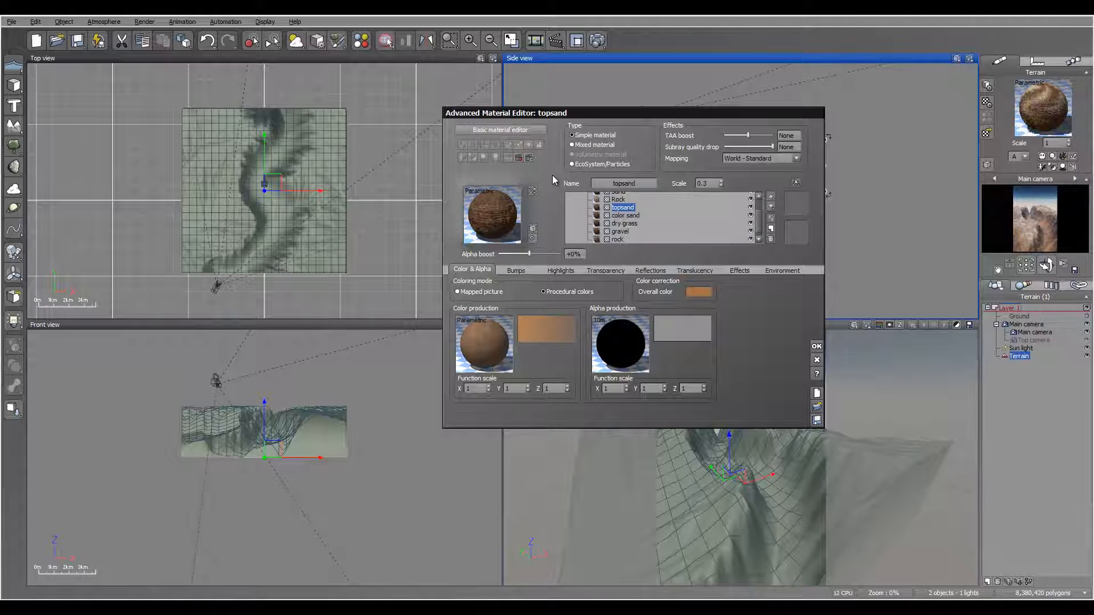
key("Down")
key("Down")
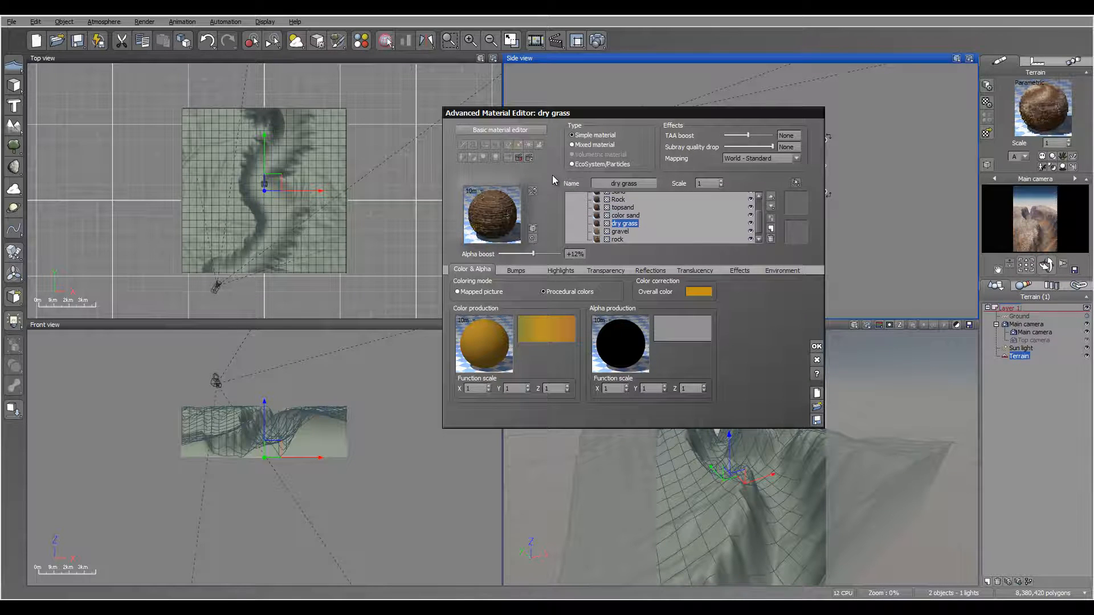
key("Up")
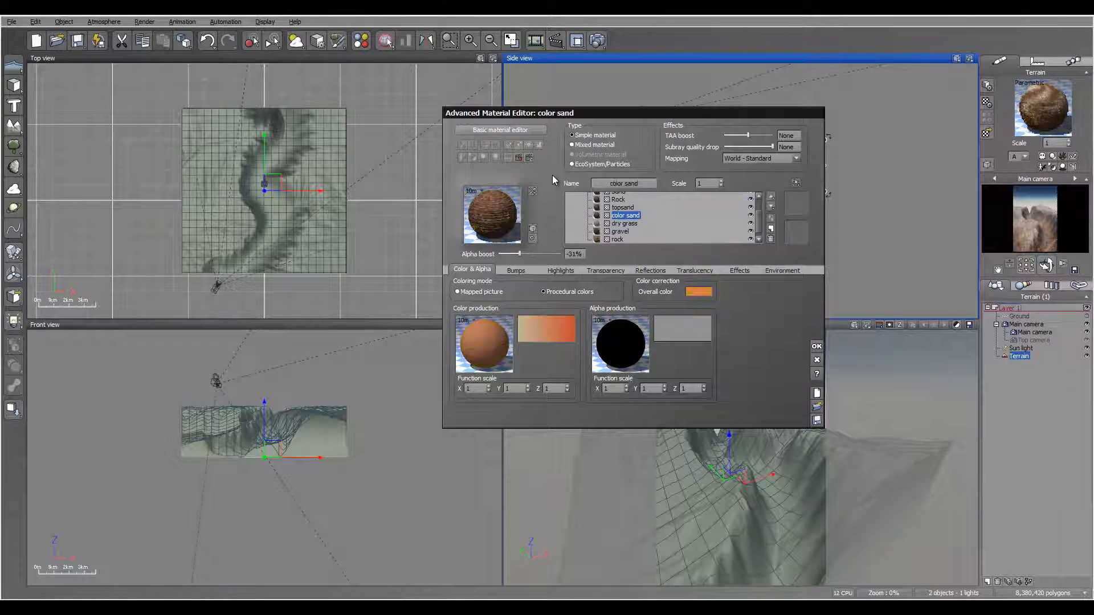
key("Down")
left_click_drag(552, 175, 552, 176)
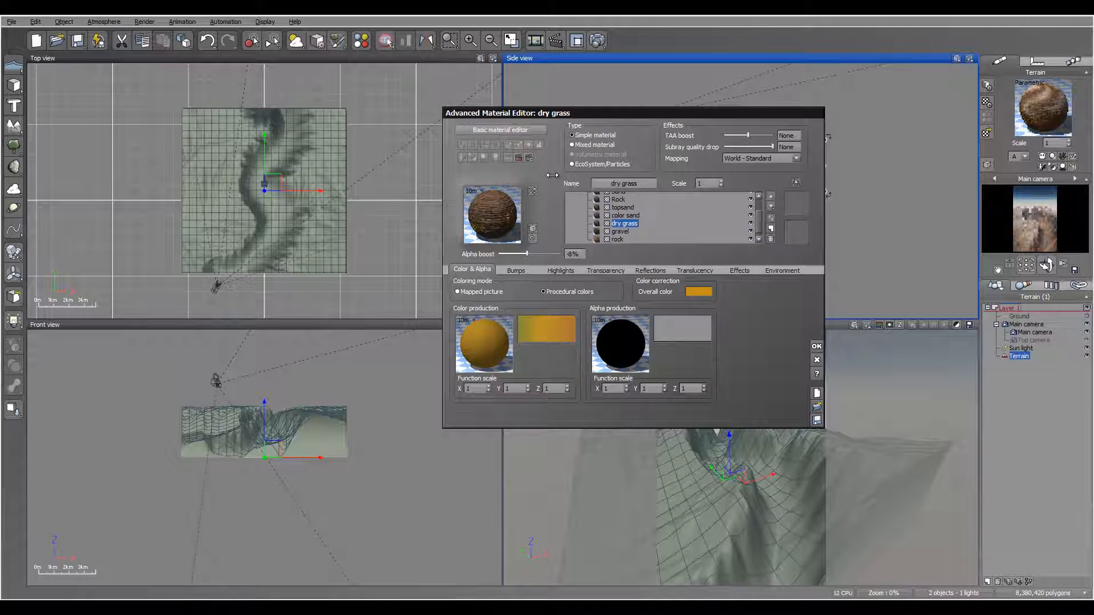
key("Down")
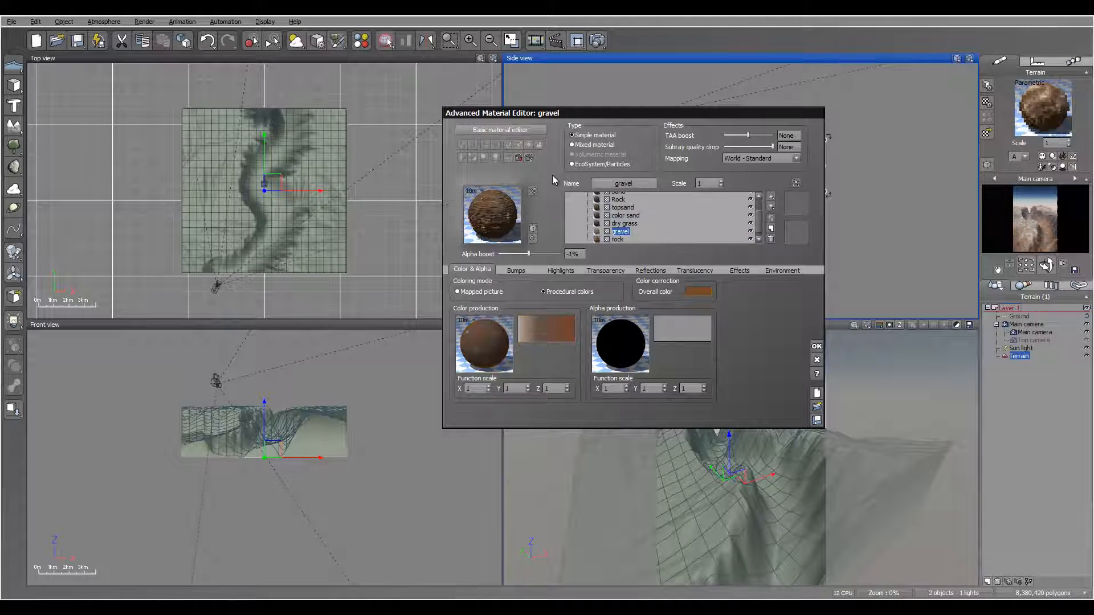
key("Down")
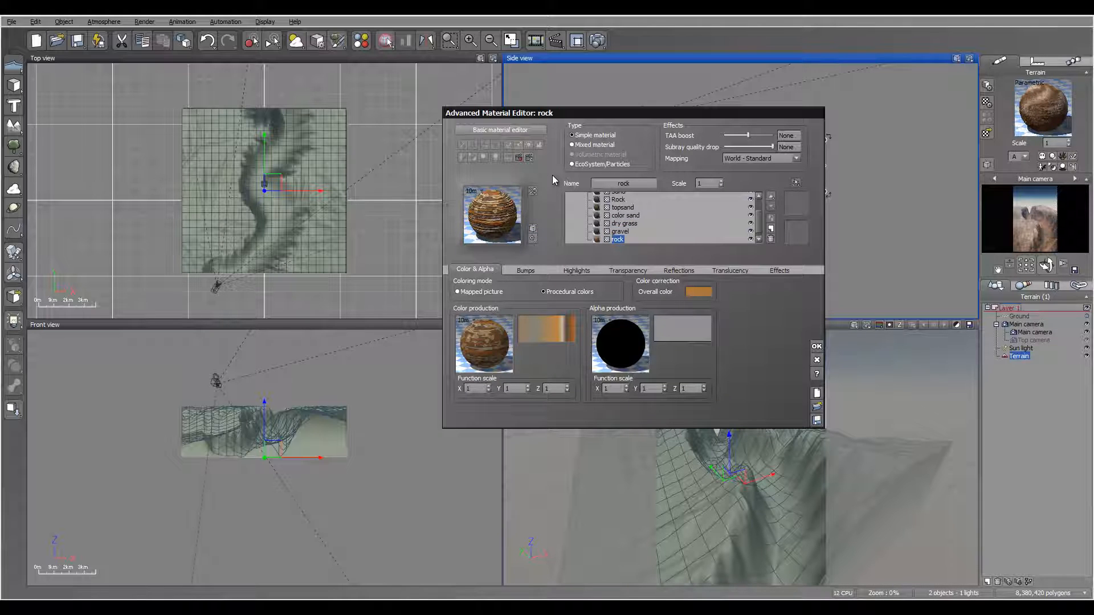
key("Return")
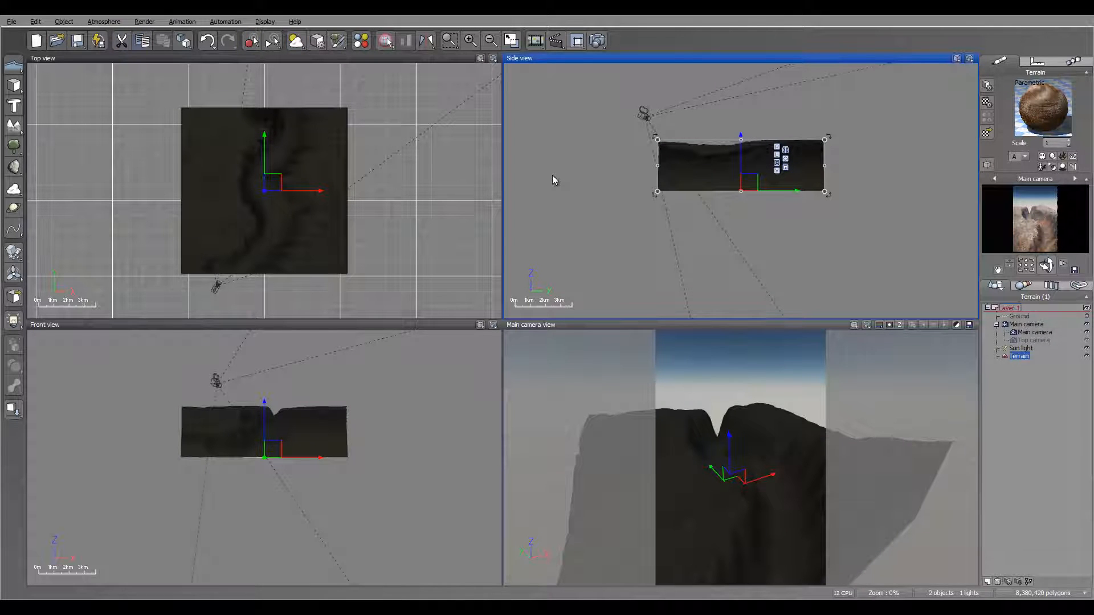
In the atmosphere settings, change the ambient light color to a pale blue and set the fog ground density to 71%
key("F4")
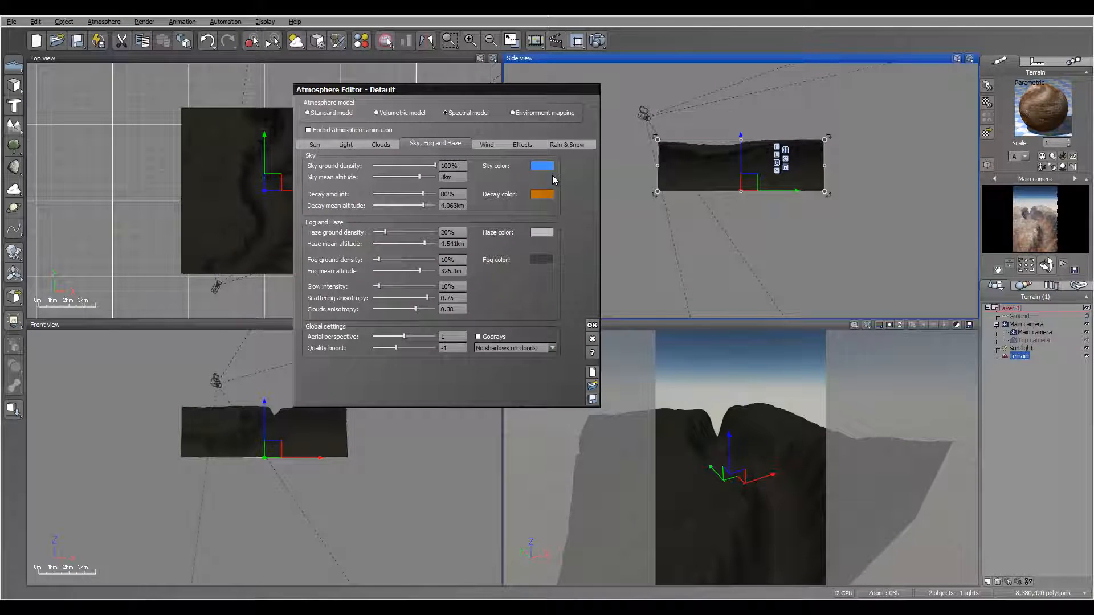
key("ctrl+shift+Tab")
key("ctrl+shift+Tab")
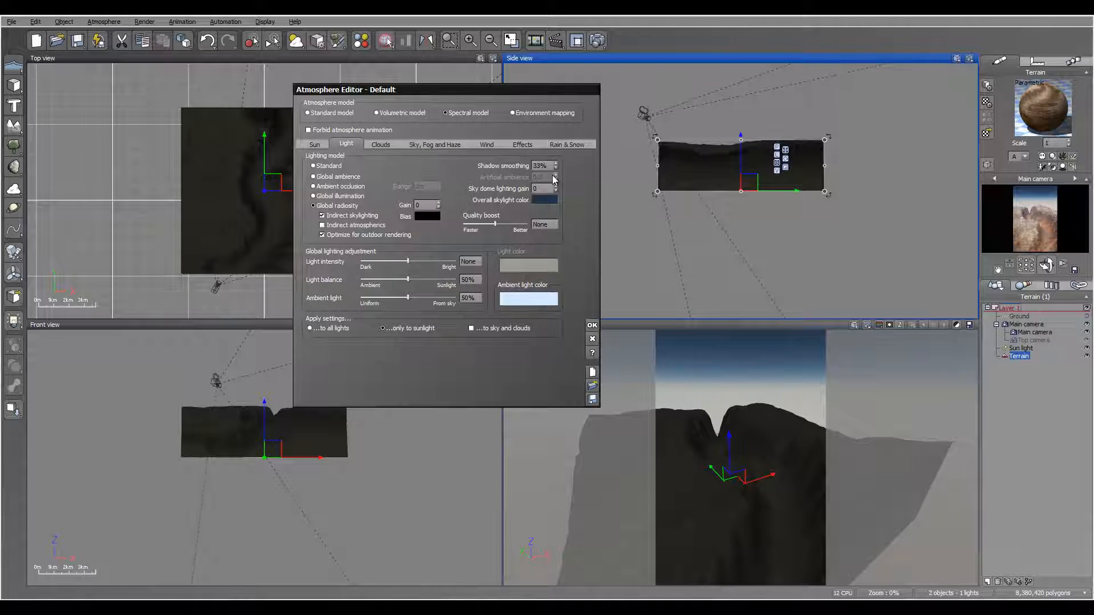
right_click(529, 300)
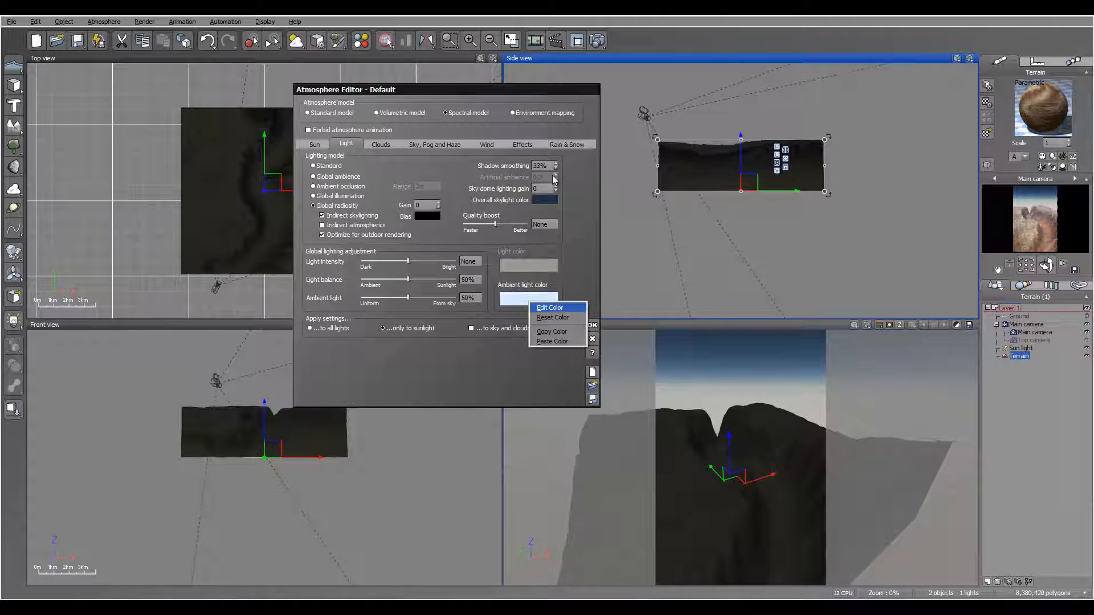
left_click(553, 309)
left_click(728, 321)
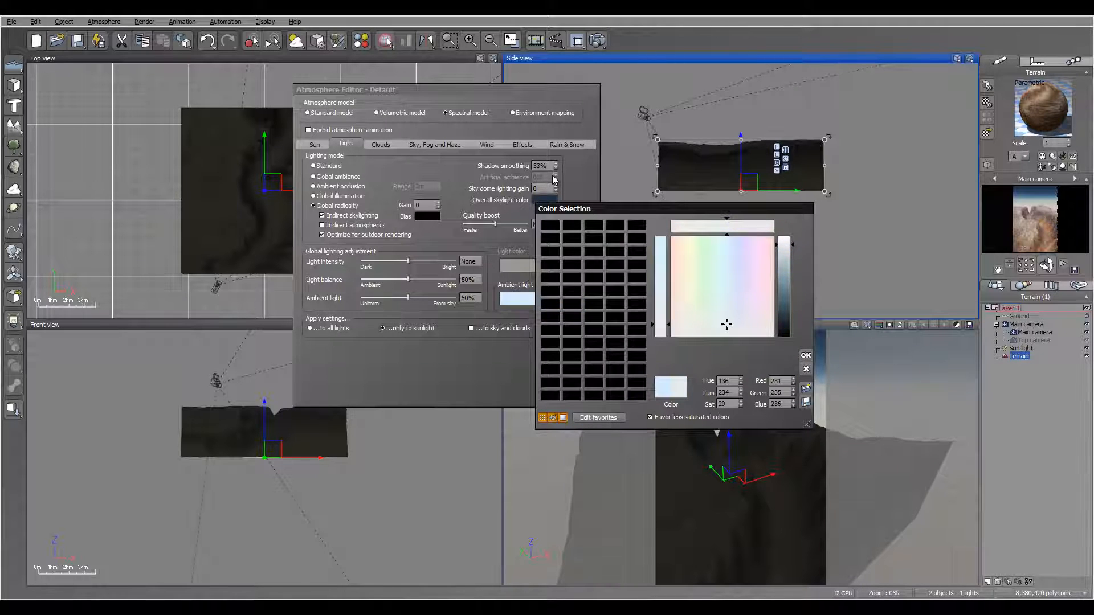
left_click_drag(784, 245, 784, 300)
left_click(806, 355)
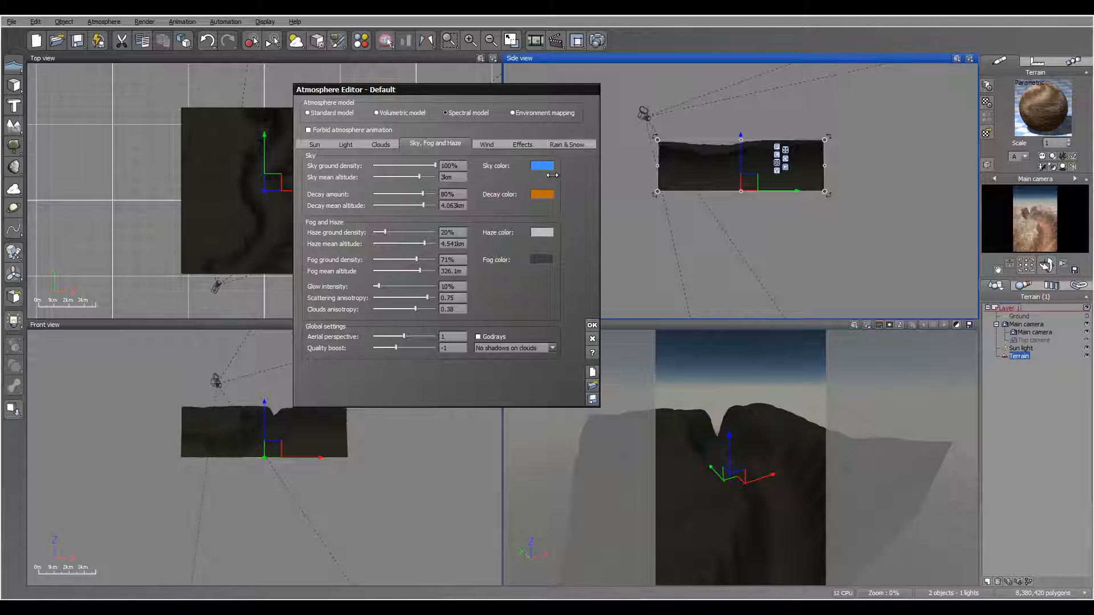
Set decay amount to 85%, glow intensity to 13%, scattering anisotropy to 0.88 and aerial perspective to 1.4, and accept the atmosphere
left_click_drag(420, 337, 409, 337)
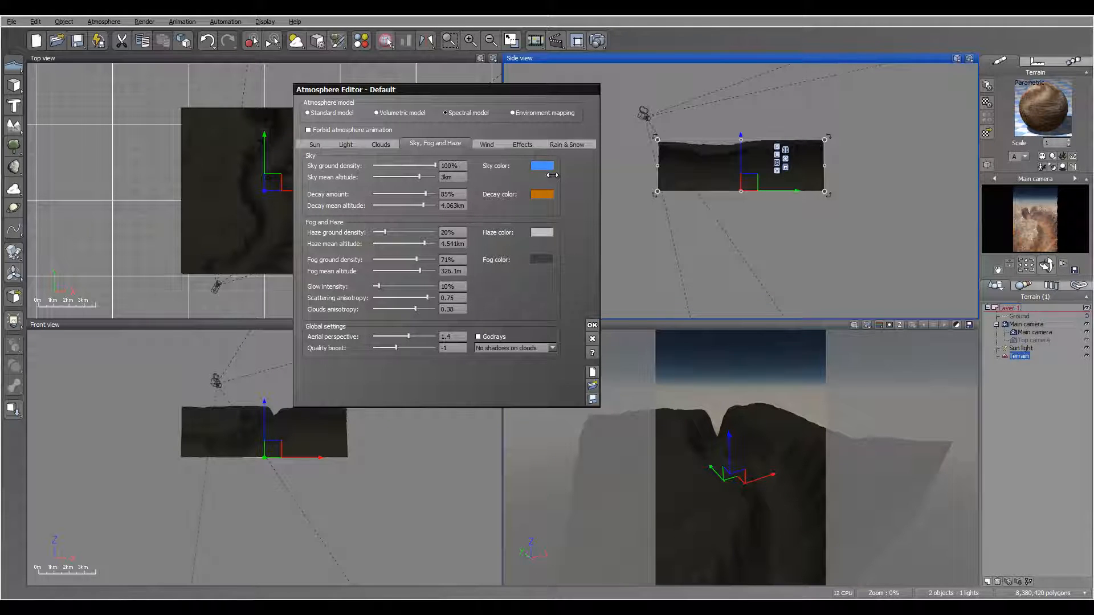
type("0.93")
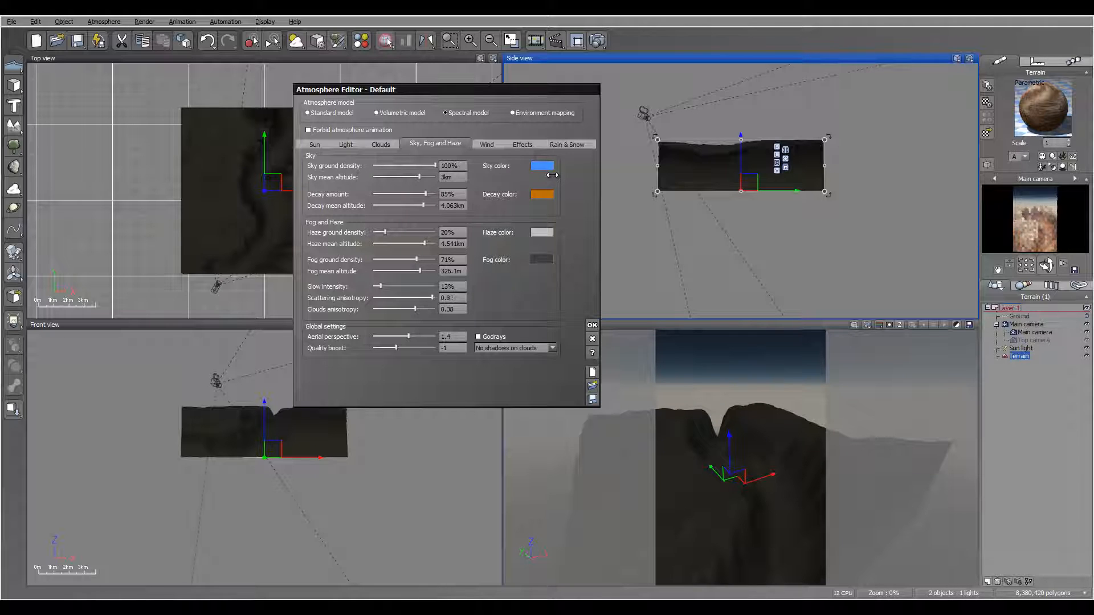
type("8")
key("Return")
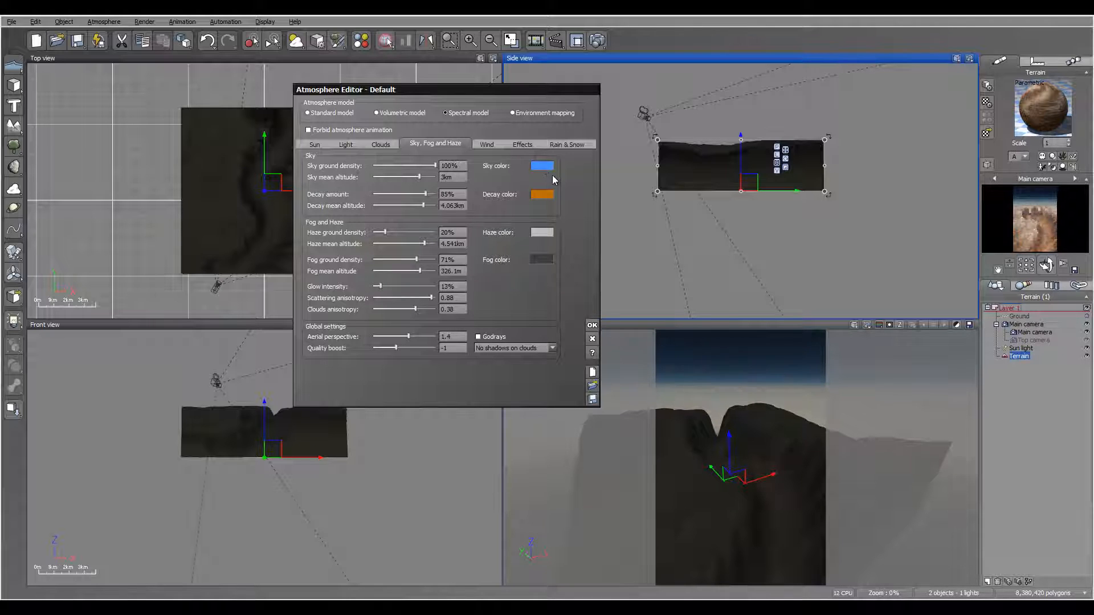
key("Return")
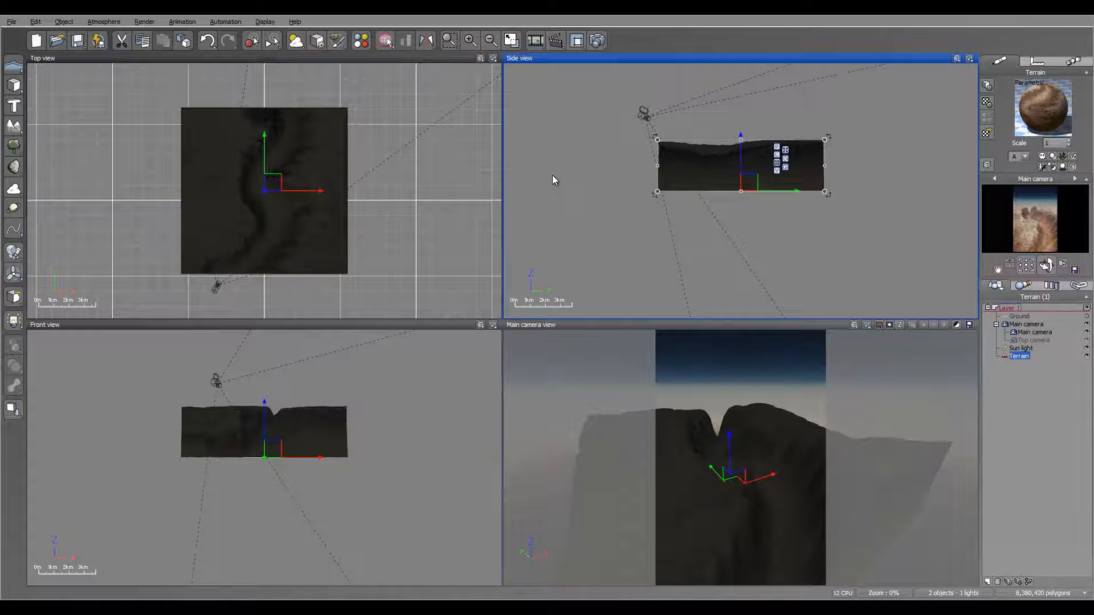
Select the terrain together with the main camera and scale both down uniformly to about 40% of their size
key("Tab")
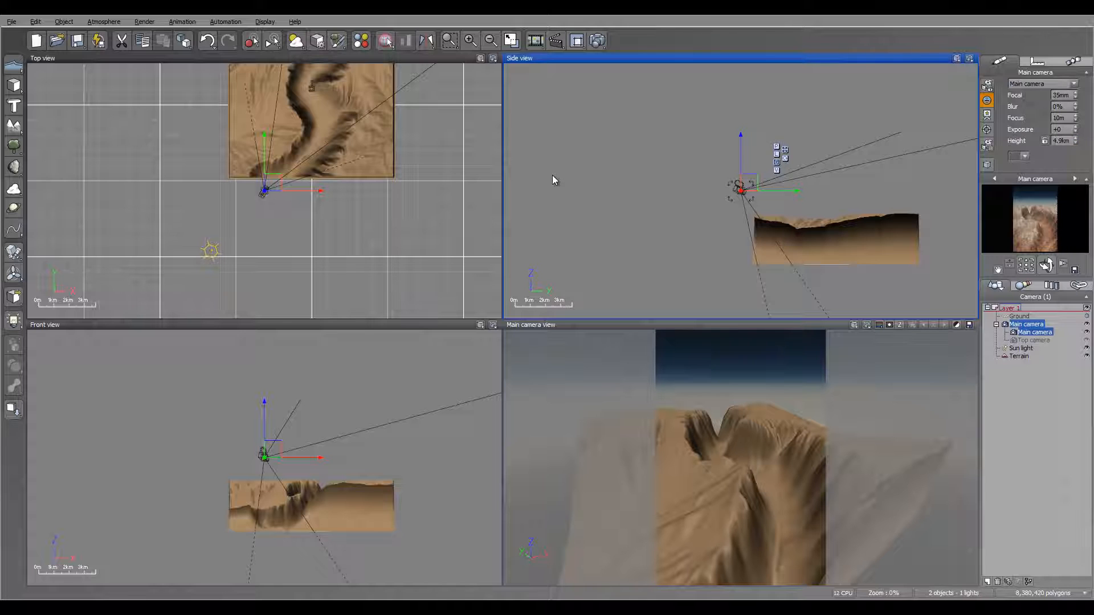
key("ctrl+a")
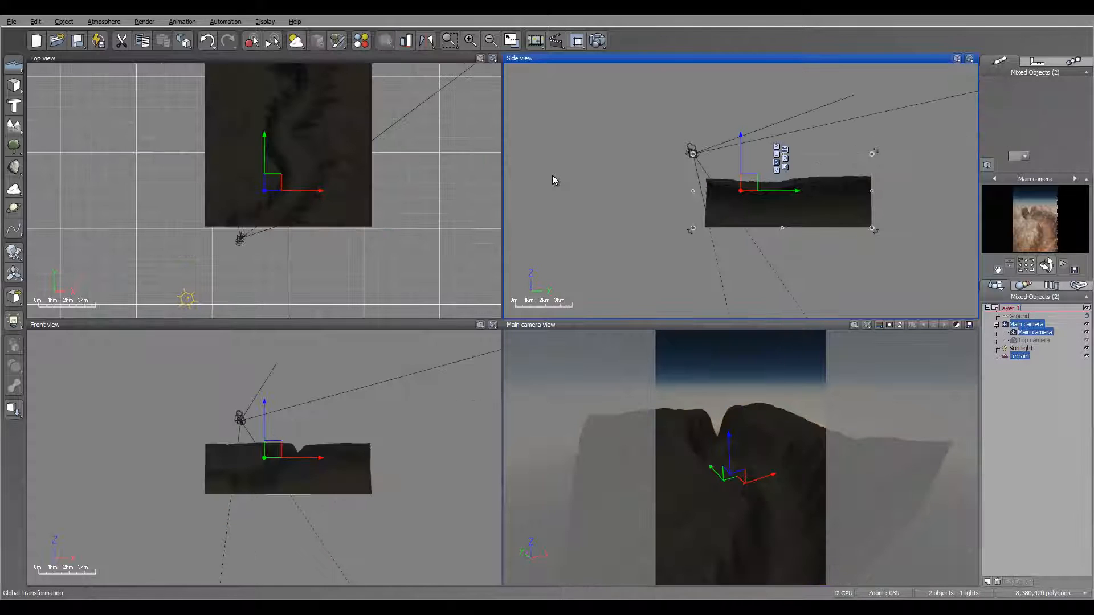
left_click_drag(872, 154, 761, 199)
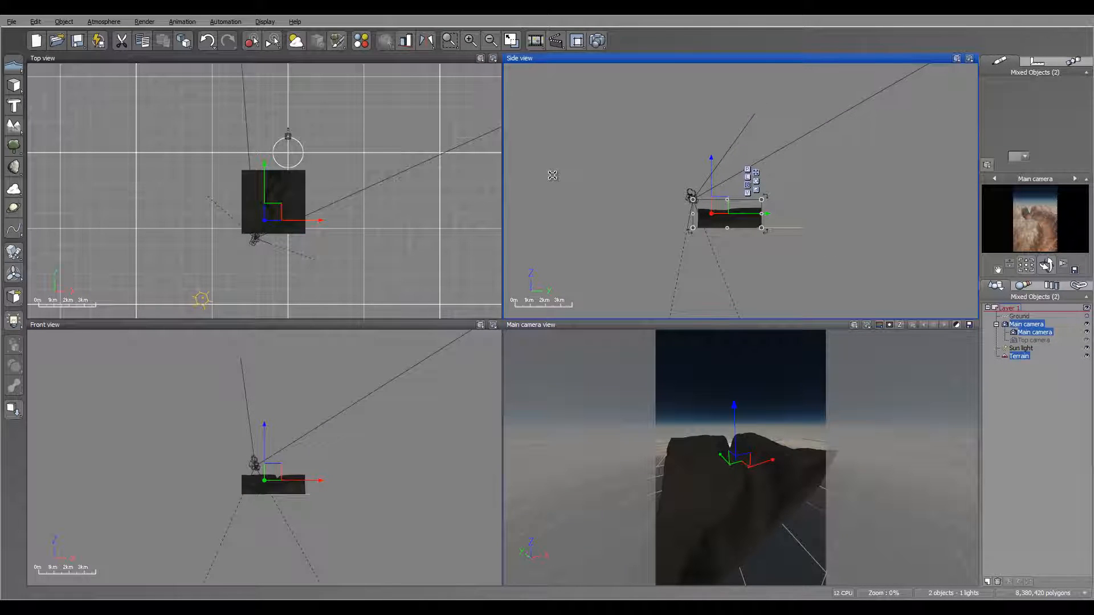
scroll(552, 175, "up", 2)
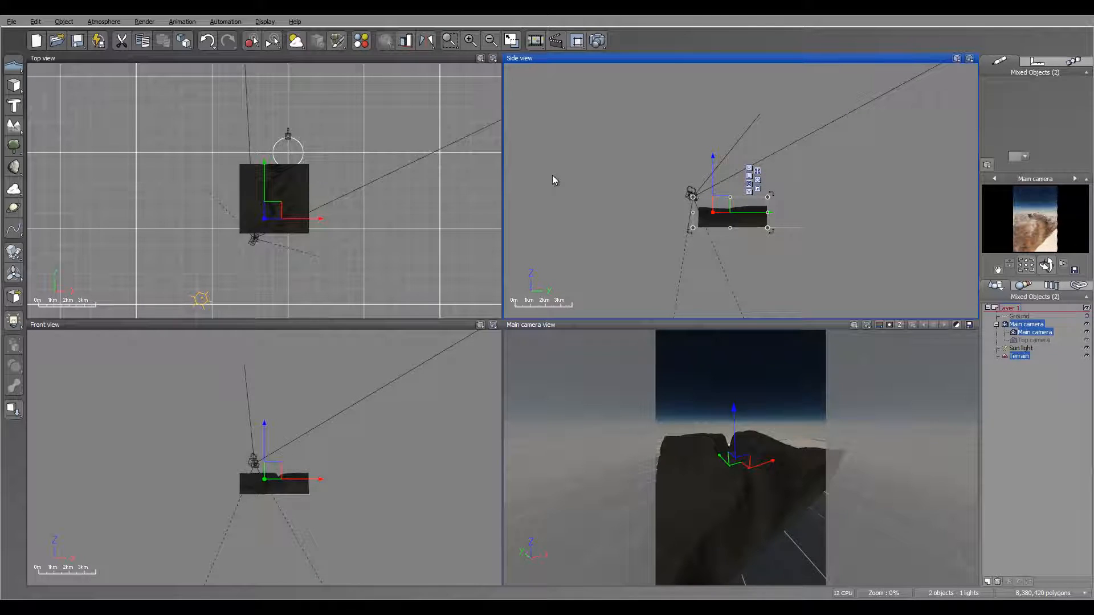
left_click(552, 175)
Select only the main camera and set its focal length to 35 mm
key("space")
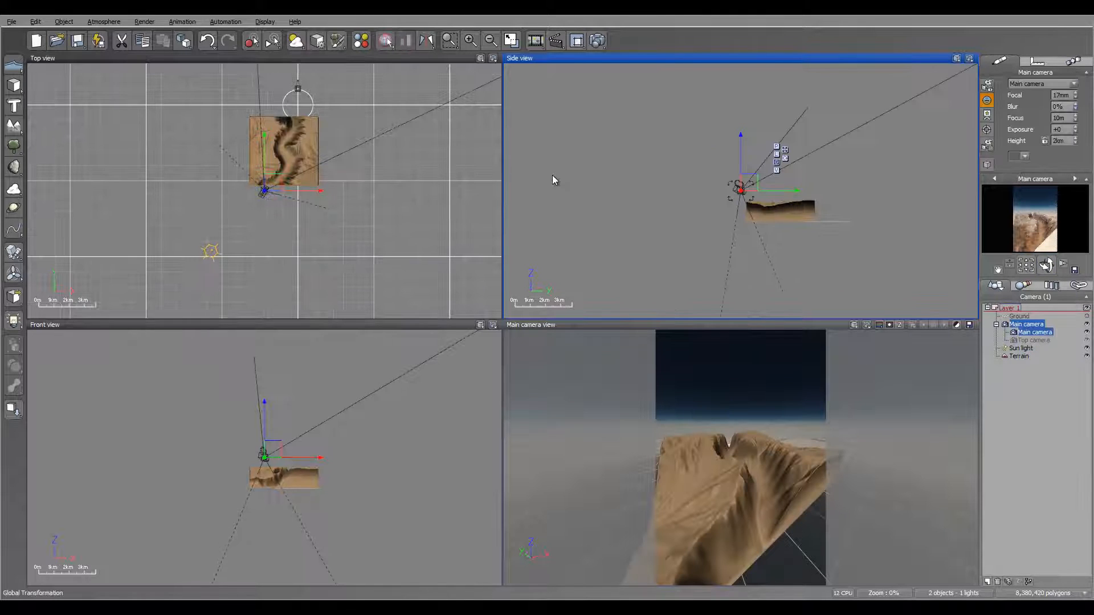
left_click(1065, 95)
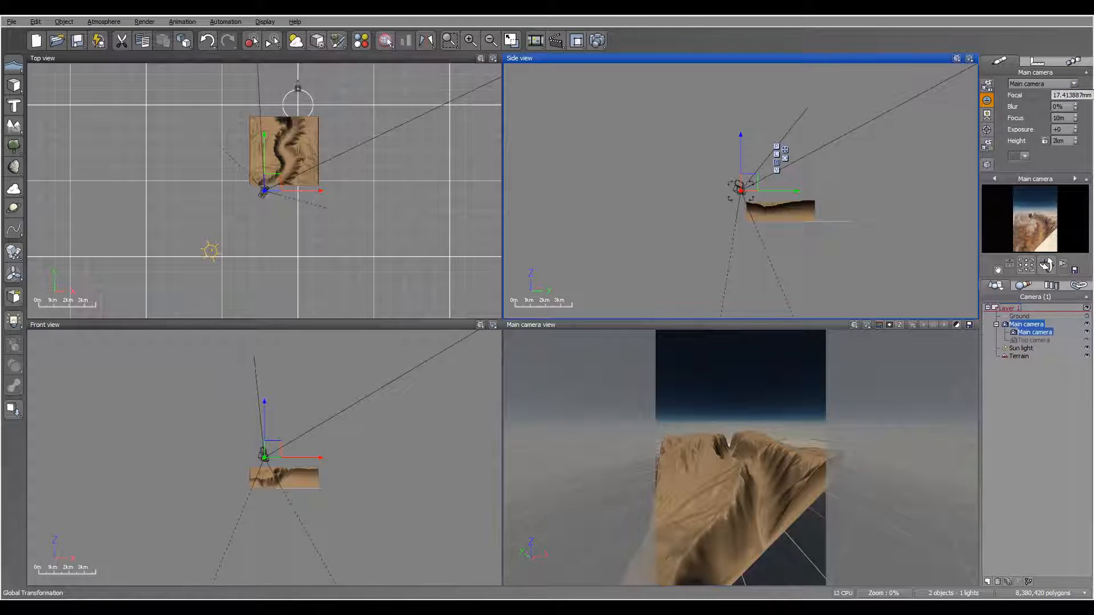
double_click(1065, 95)
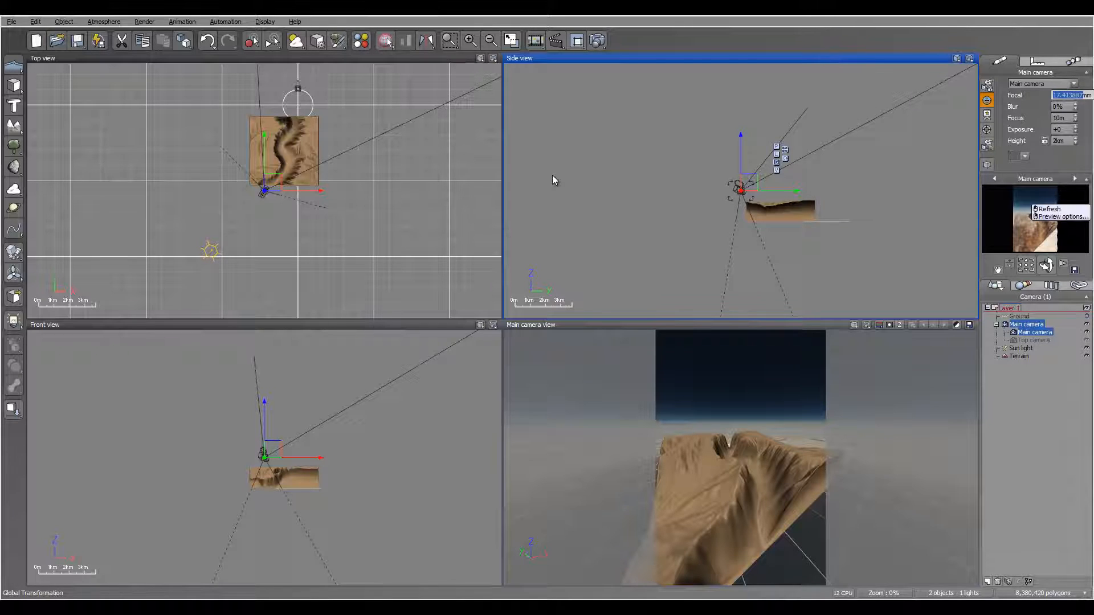
type("35")
key("Return")
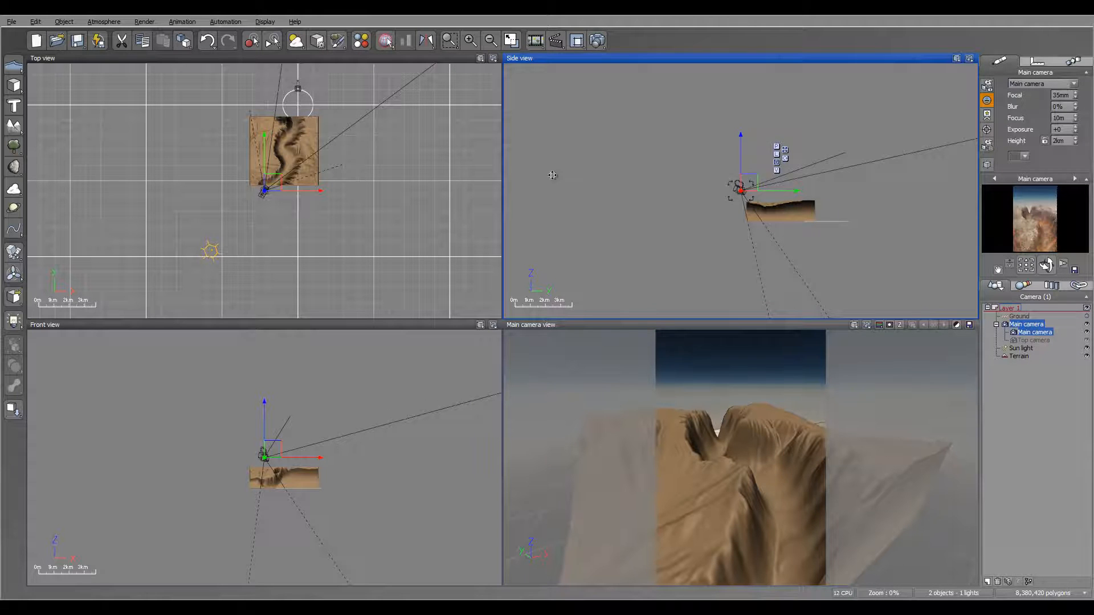
Move the main camera lower, to a height of about 1.7 km, and slightly farther back from the canyon's near edge
scroll(552, 177, "up", 3)
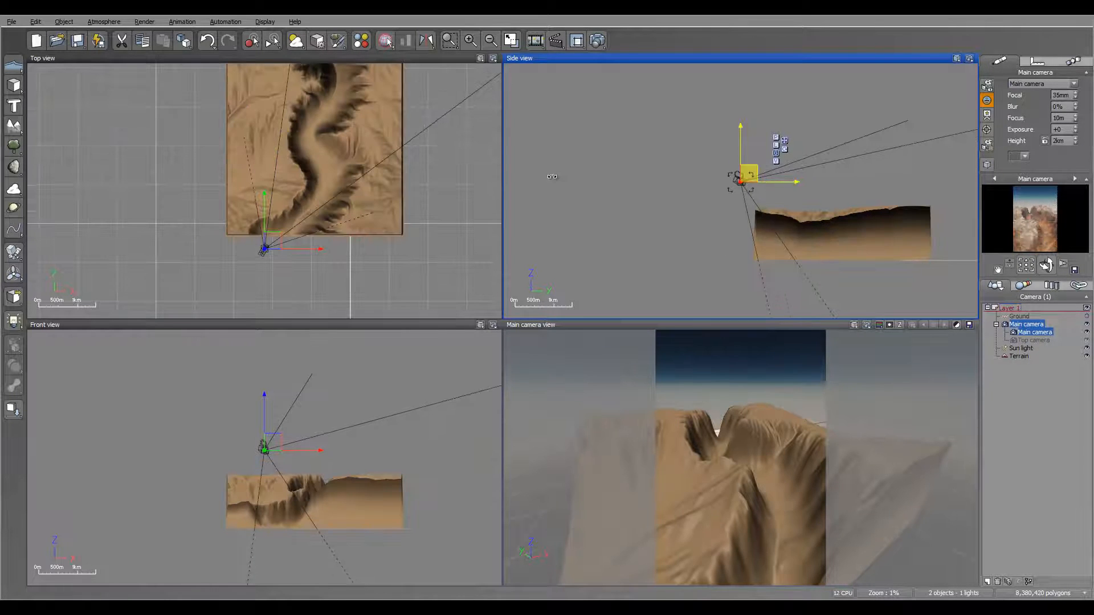
mouse_move(750, 174)
left_mouse_down()
mouse_move(744, 190)
mouse_move(735, 186)
left_mouse_up()
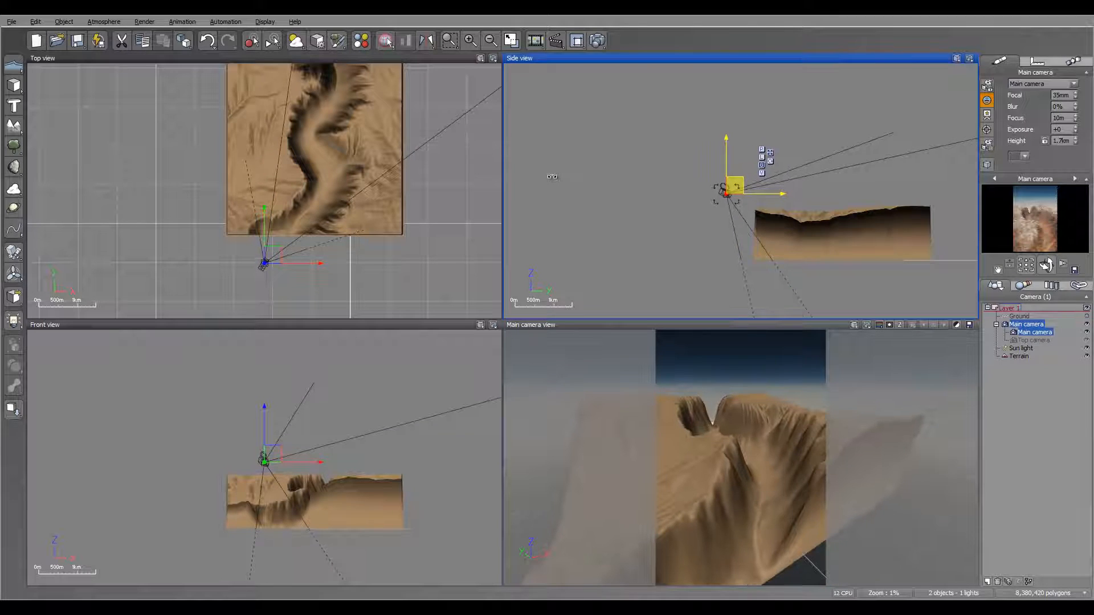
left_click_drag(273, 254, 268, 248)
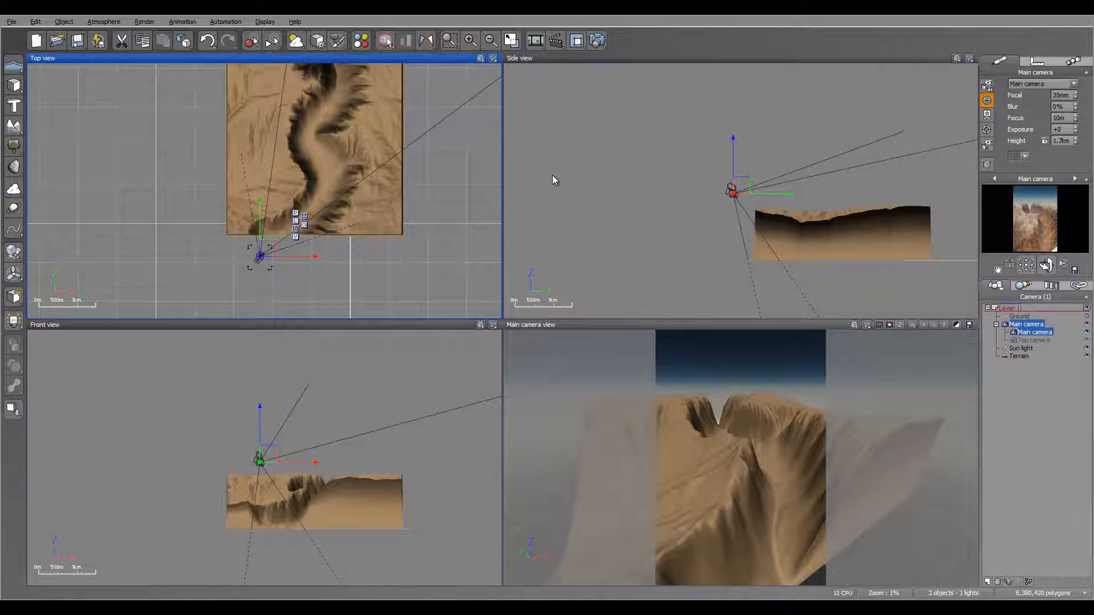
Change the render aspect ratio to Photo (36:24) in the render options and accept them
right_click(597, 40)
left_click(722, 118)
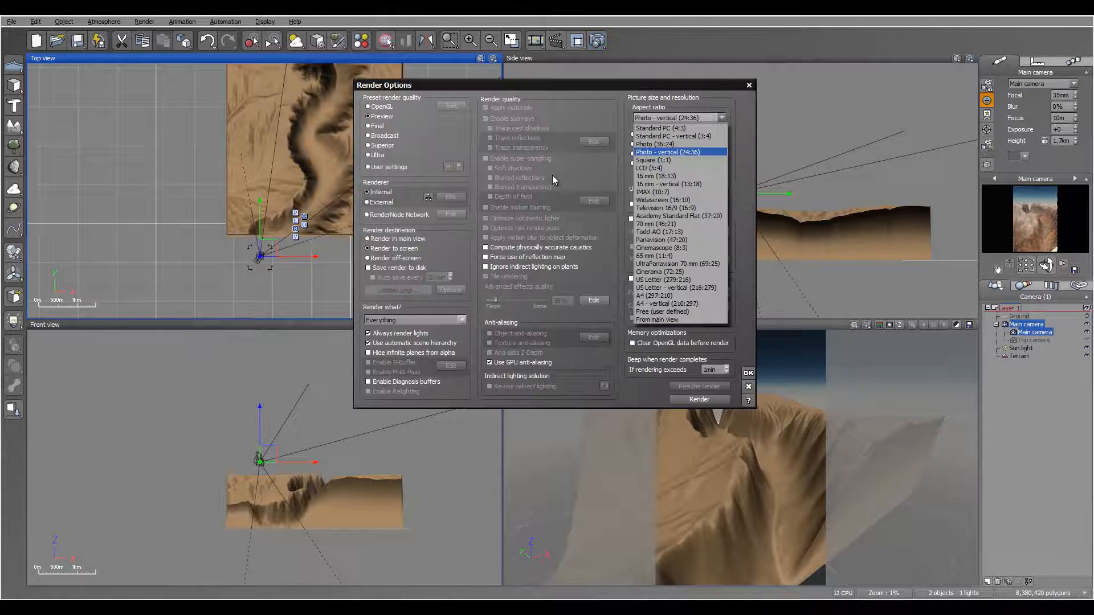
left_click(655, 144)
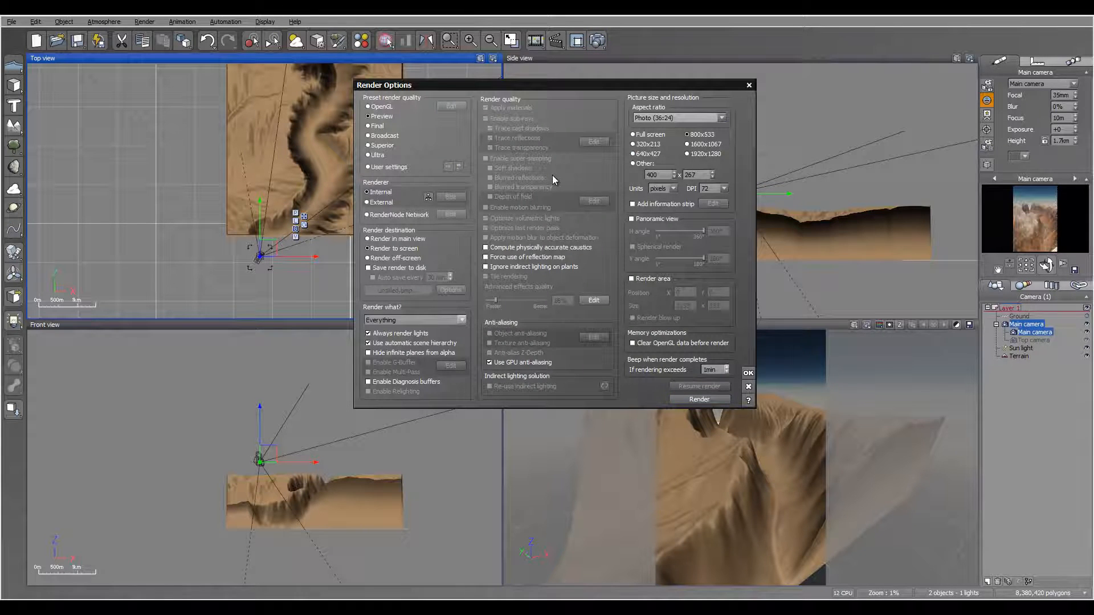
left_click(748, 373)
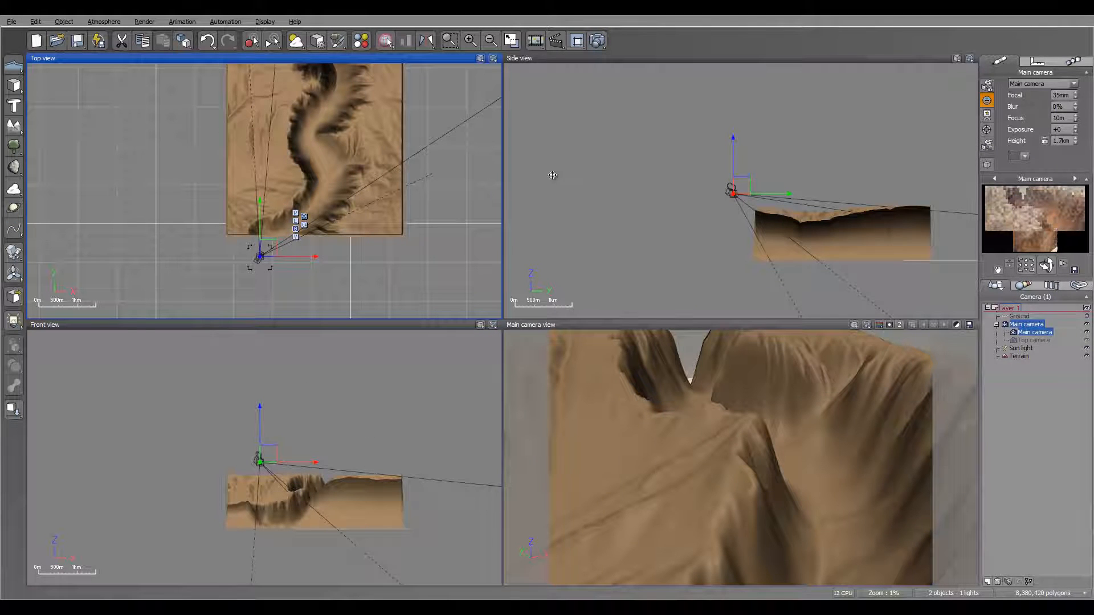
Move the main camera slightly back, rotate it to frame the canyon gap in the landscape format, and render the view
left_click(552, 175)
left_click_drag(740, 185, 733, 185)
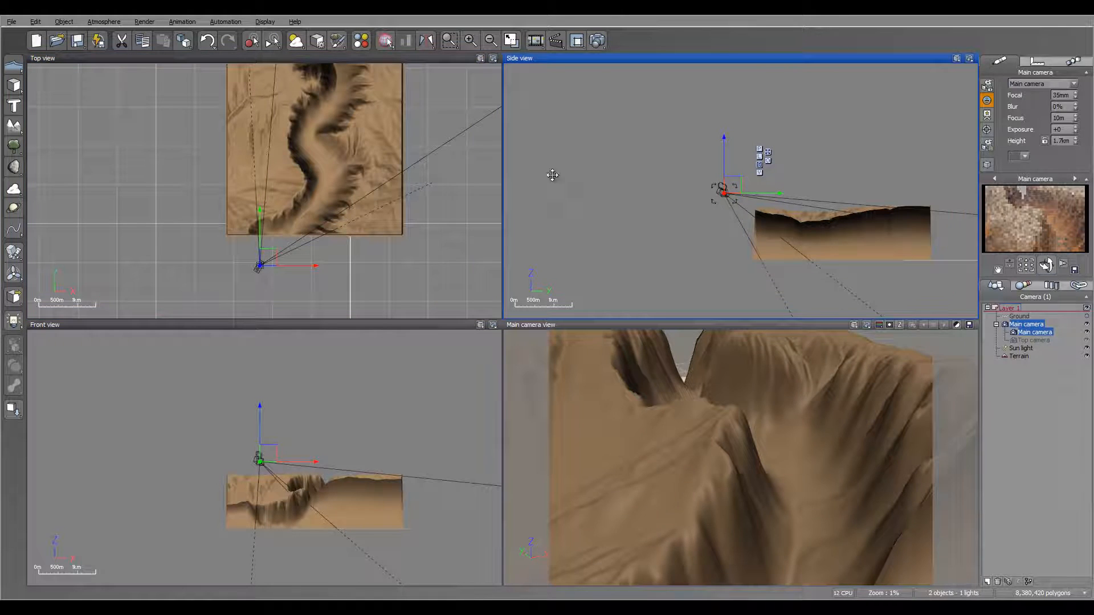
left_click_drag(1046, 265, 1032, 257)
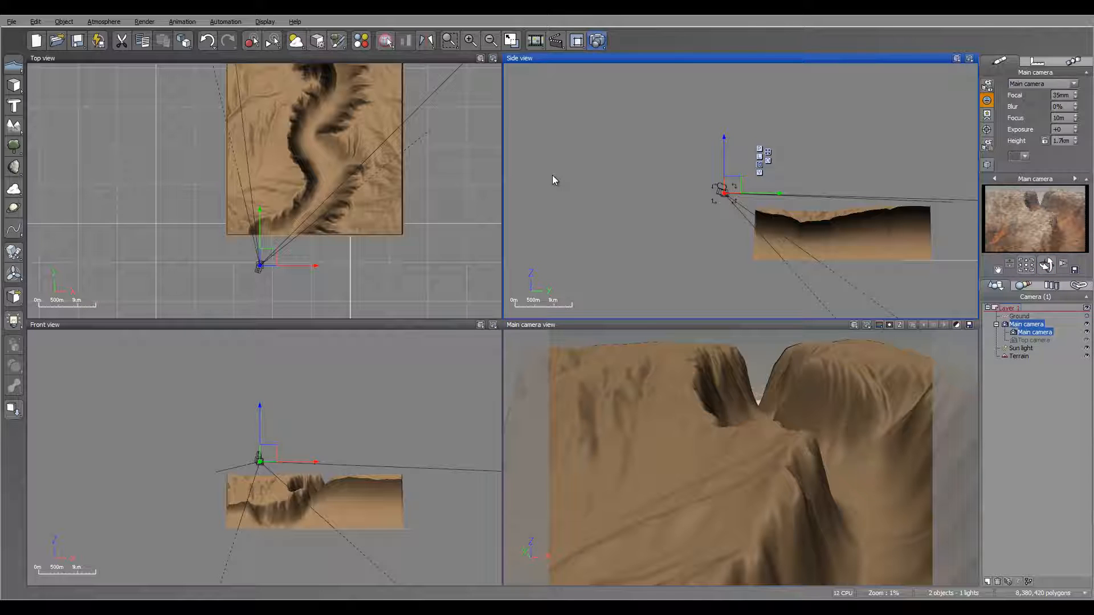
key("ctrl+F9")
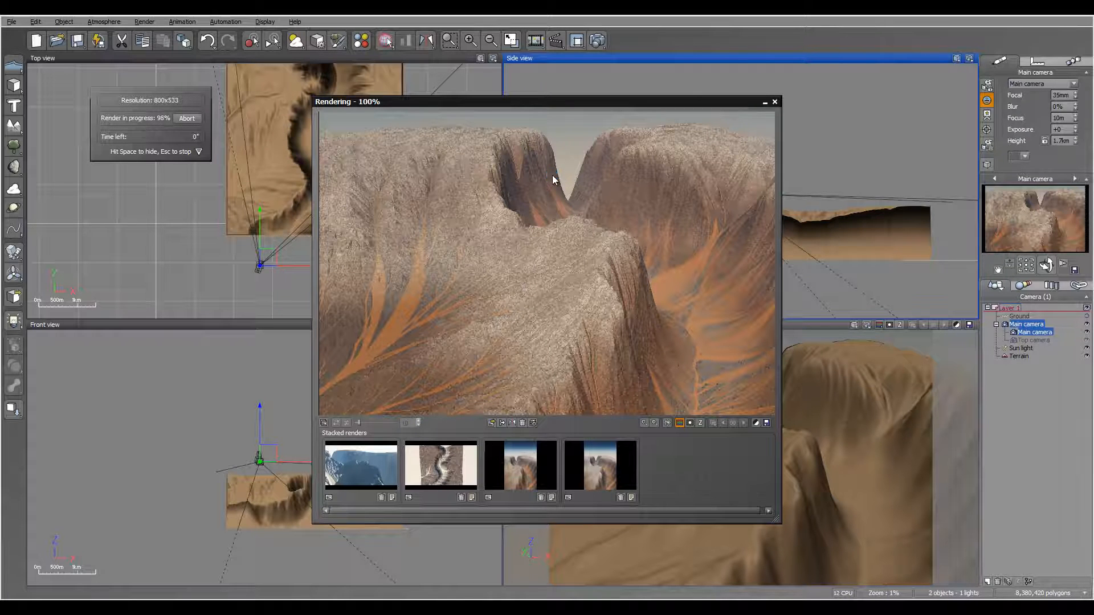
Close the finished render and set the Stone Rubble layer's addition to underlying layer bumps to 100% in the terrain material
key("Return")
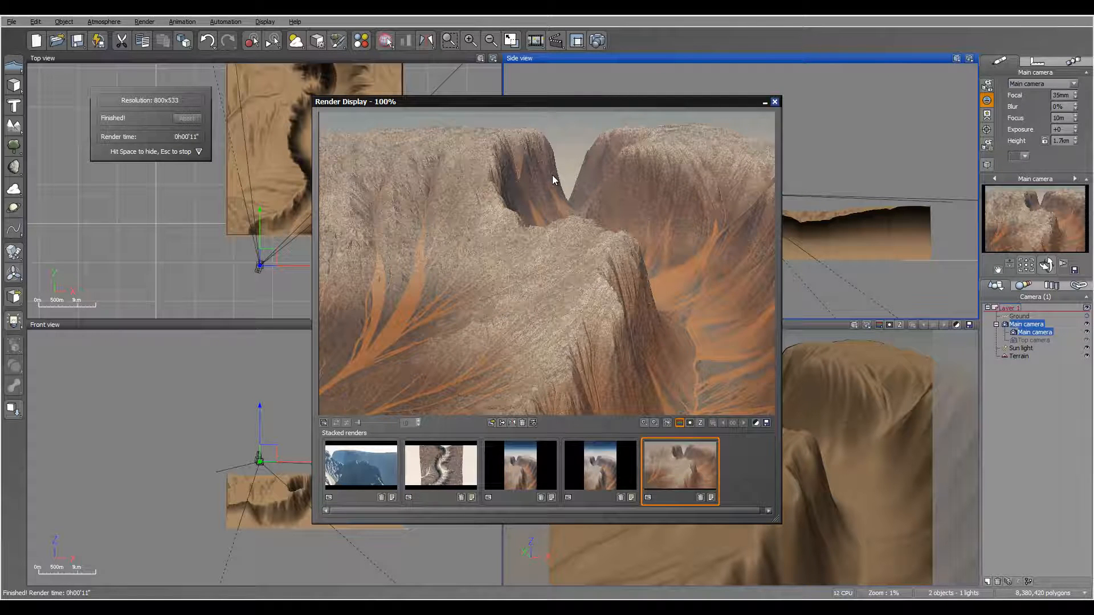
key("space")
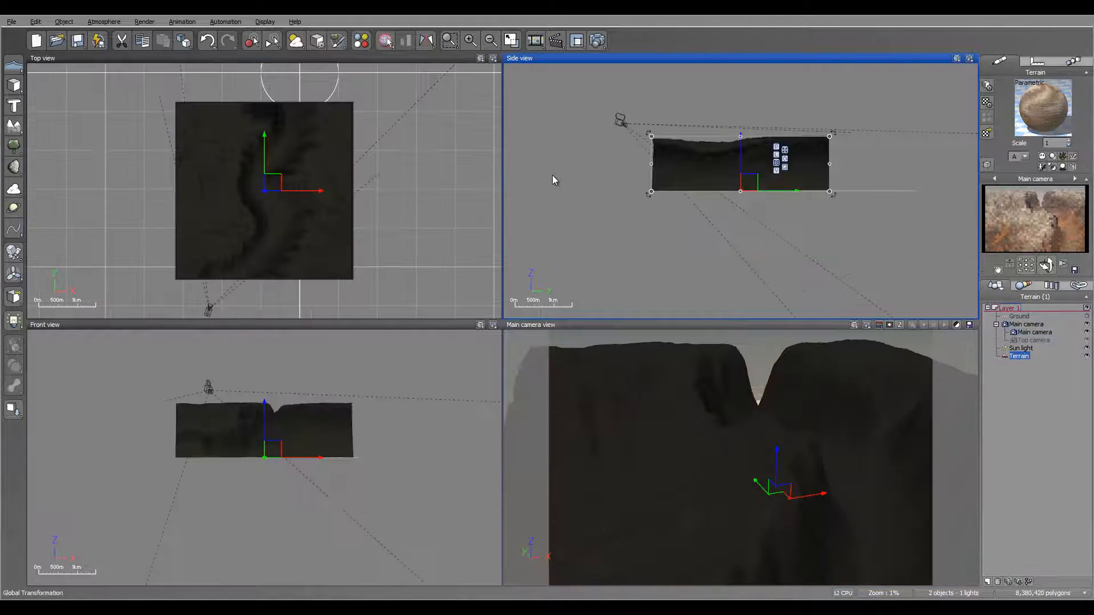
key("Down")
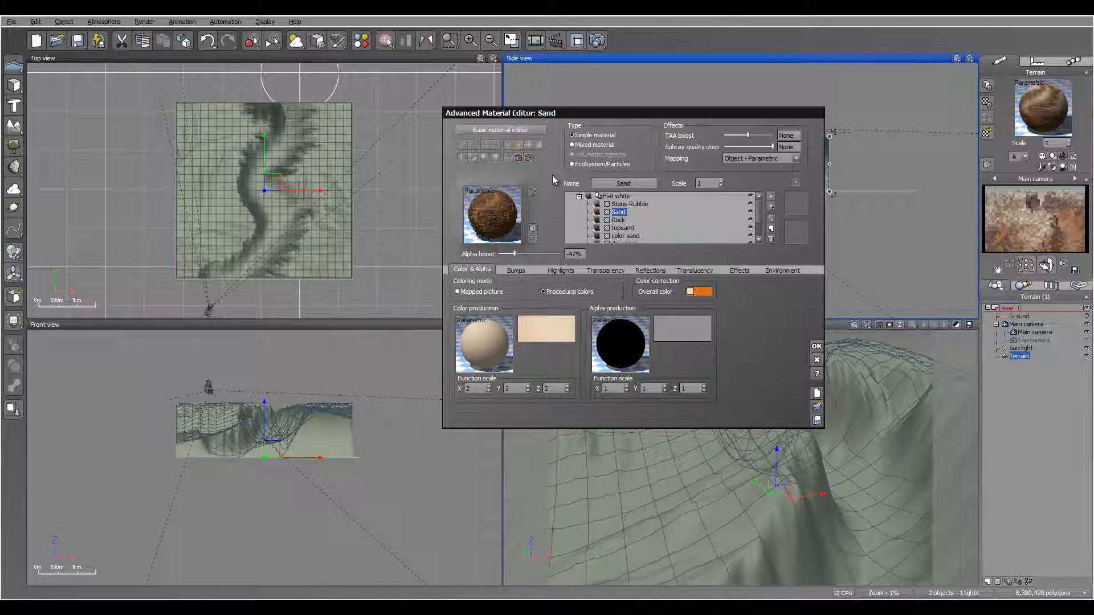
key("ctrl+Tab")
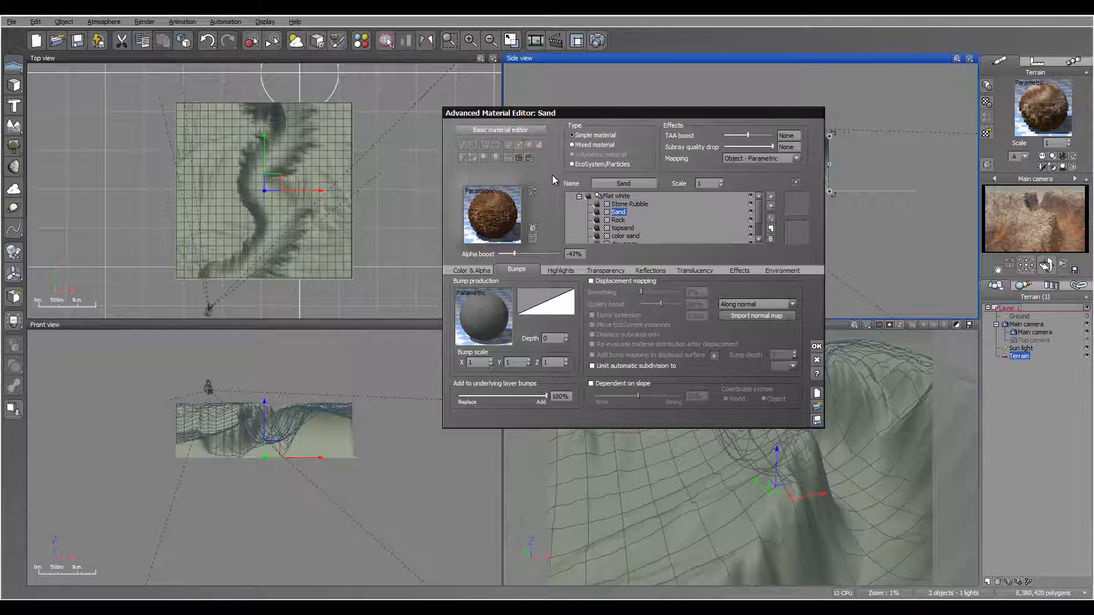
key("Up")
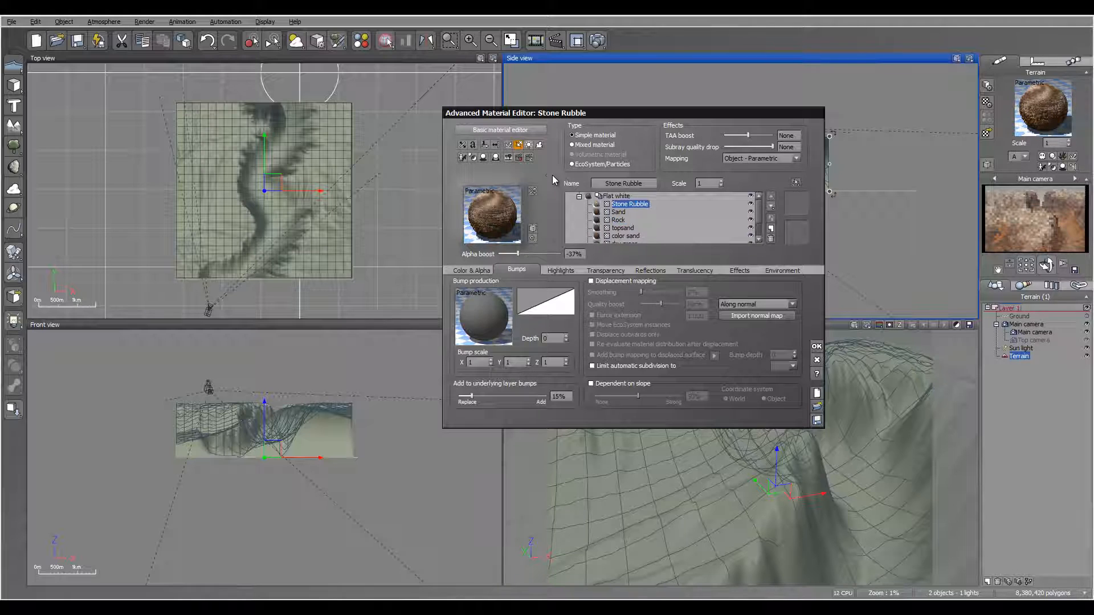
key("End")
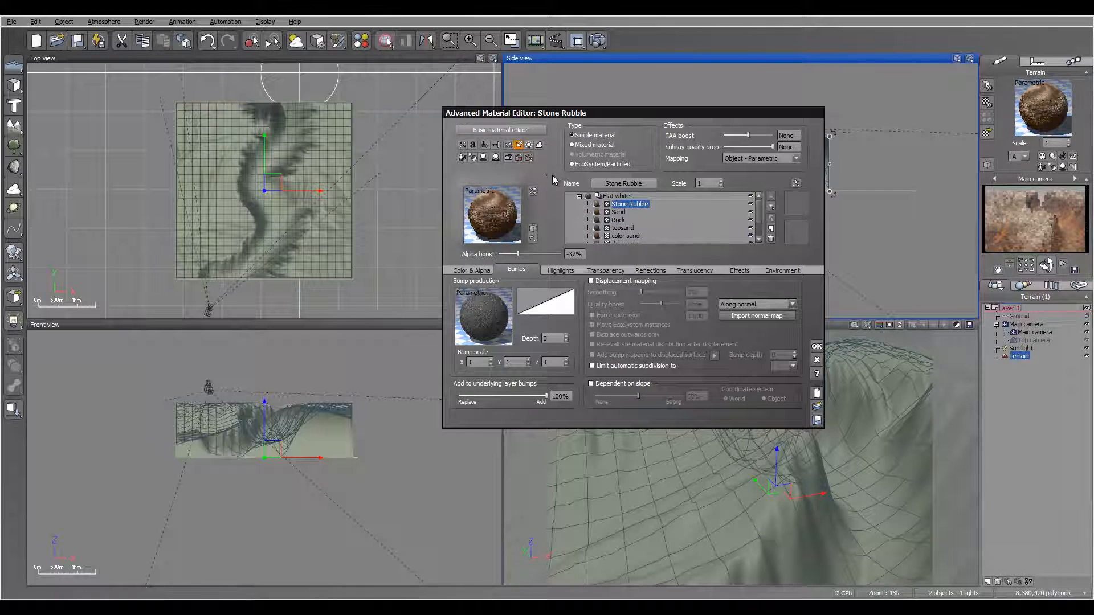
Examine the bump settings of the topsand, color sand, gravel and lower rock layers, trying displacement mapping on the rock layer
key("Down")
key("Down")
key("Down")
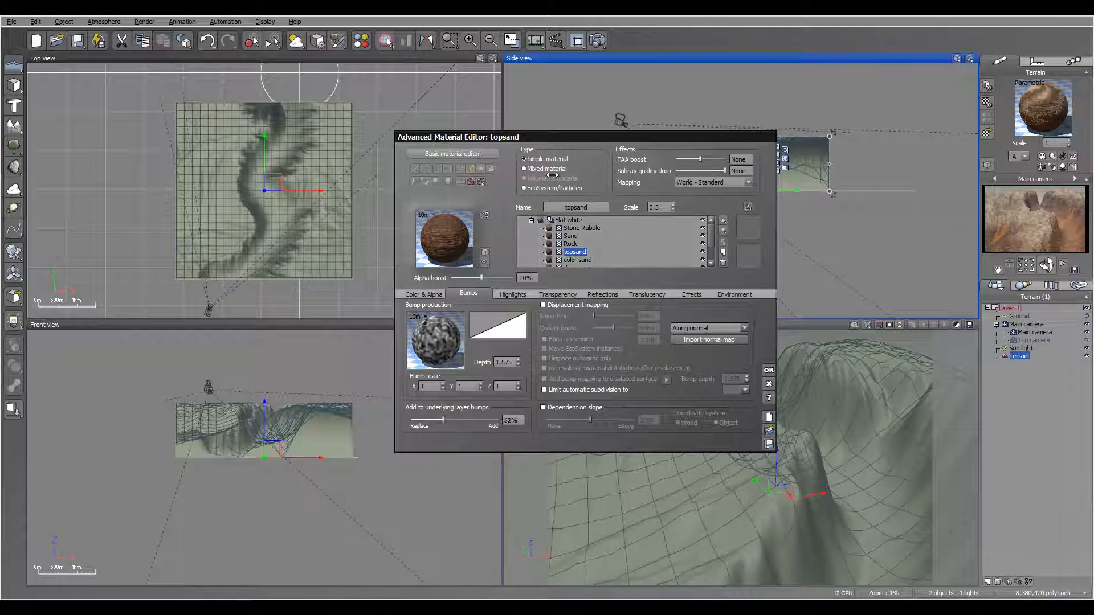
key("Down")
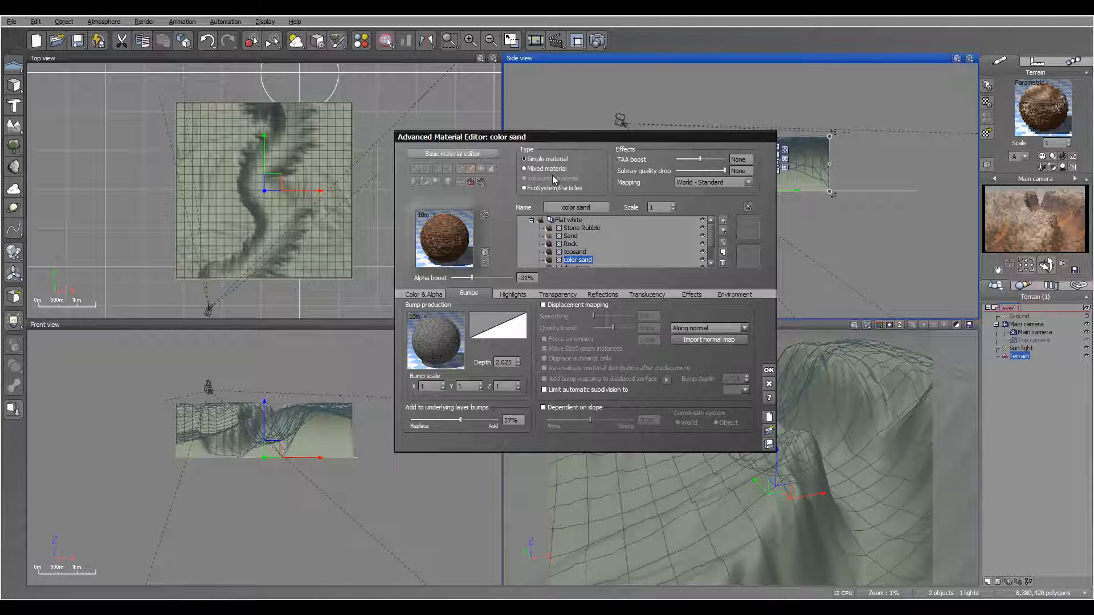
scroll(552, 181, "down", 1)
key("Down")
key("Down")
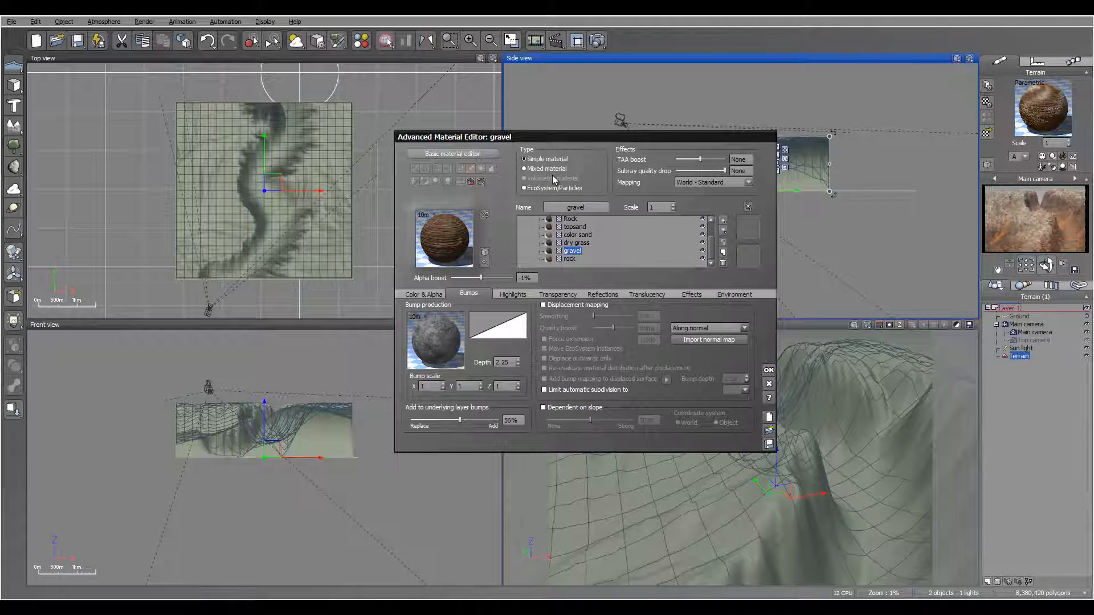
key("Down")
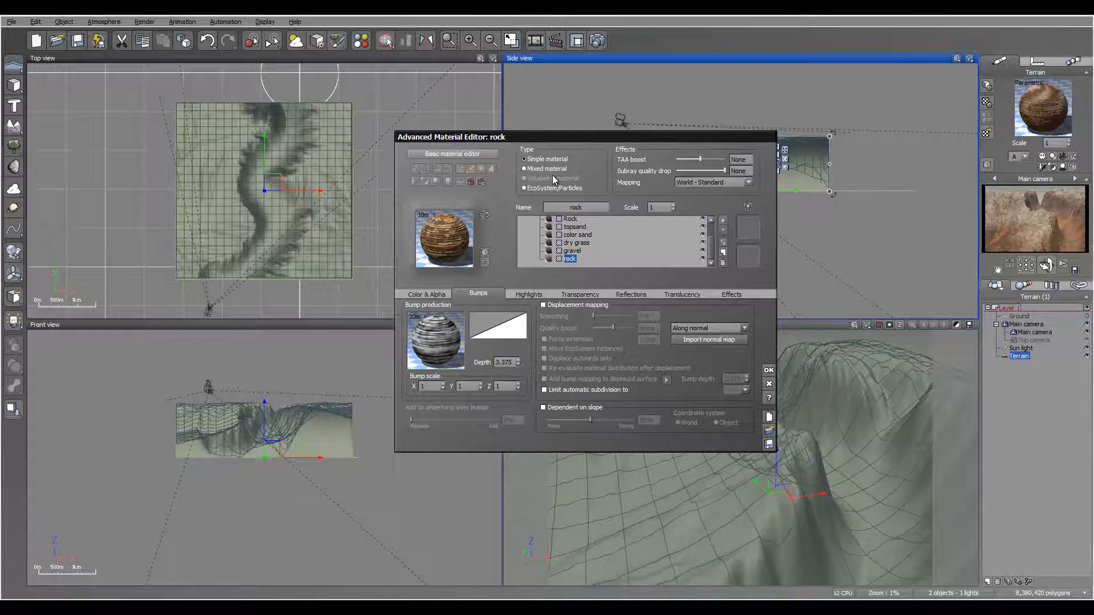
key("space")
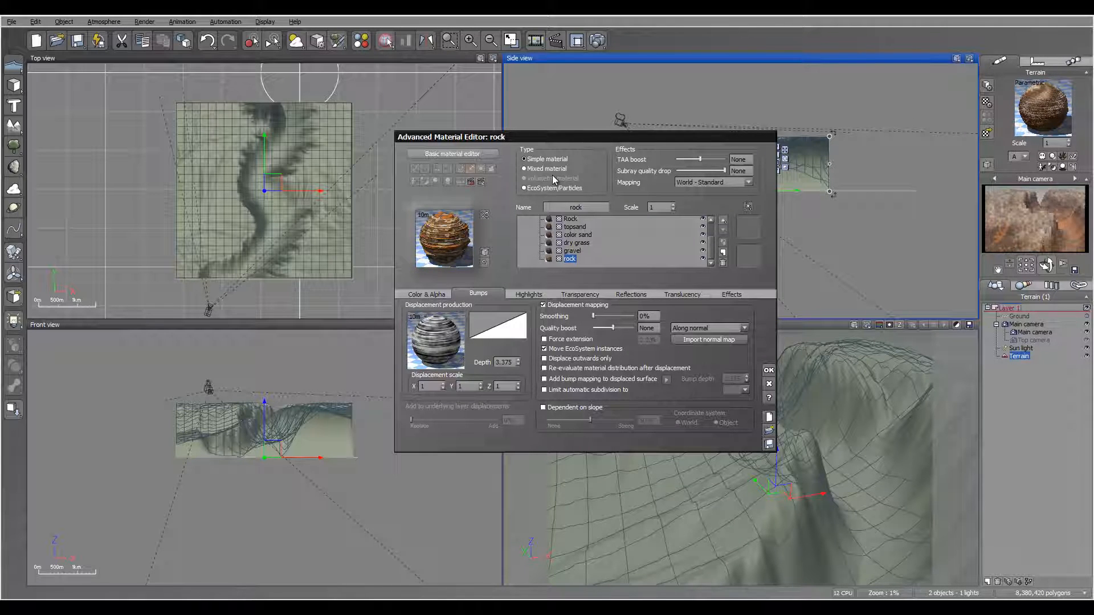
key("space")
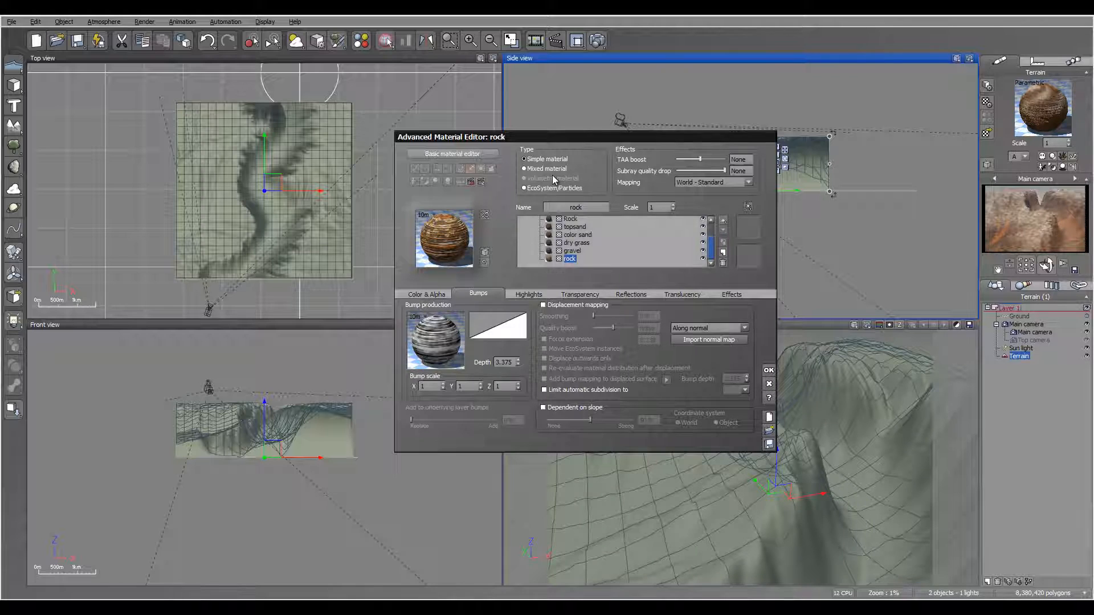
Set the Stone Rubble layer's alpha boost to -57% and accept the terrain material
left_click_drag(711, 247, 711, 235)
left_click(582, 228)
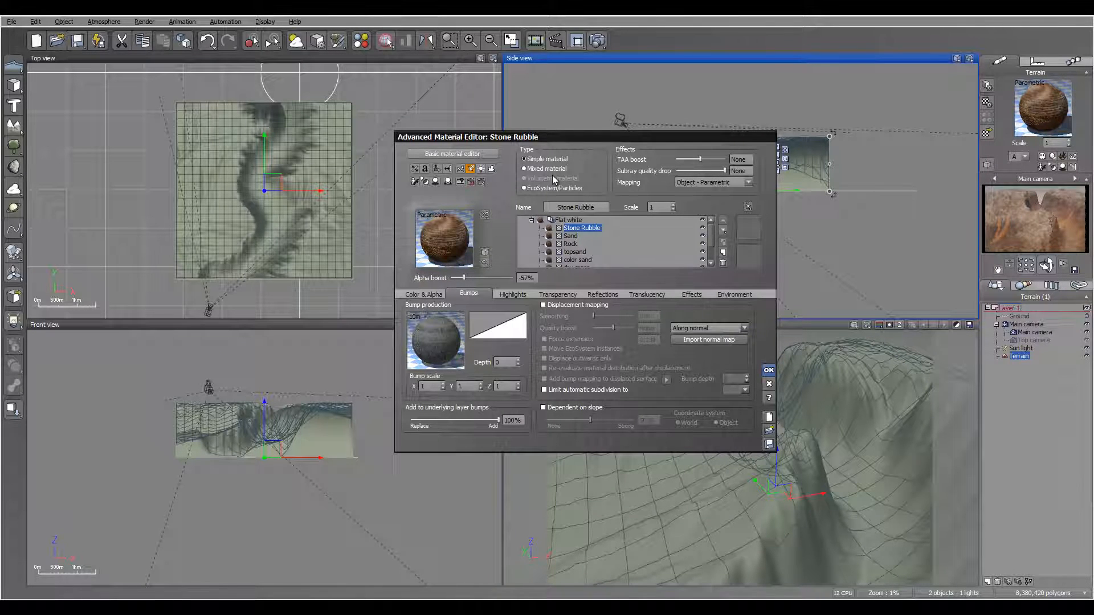
key("Return")
Add a Dark Cumulus cloud layer from the Spectral 2 collection to the atmosphere
key("alt+a")
key("Down")
key("Down")
key("Down")
key("Down")
key("Down")
key("Down")
key("Return")
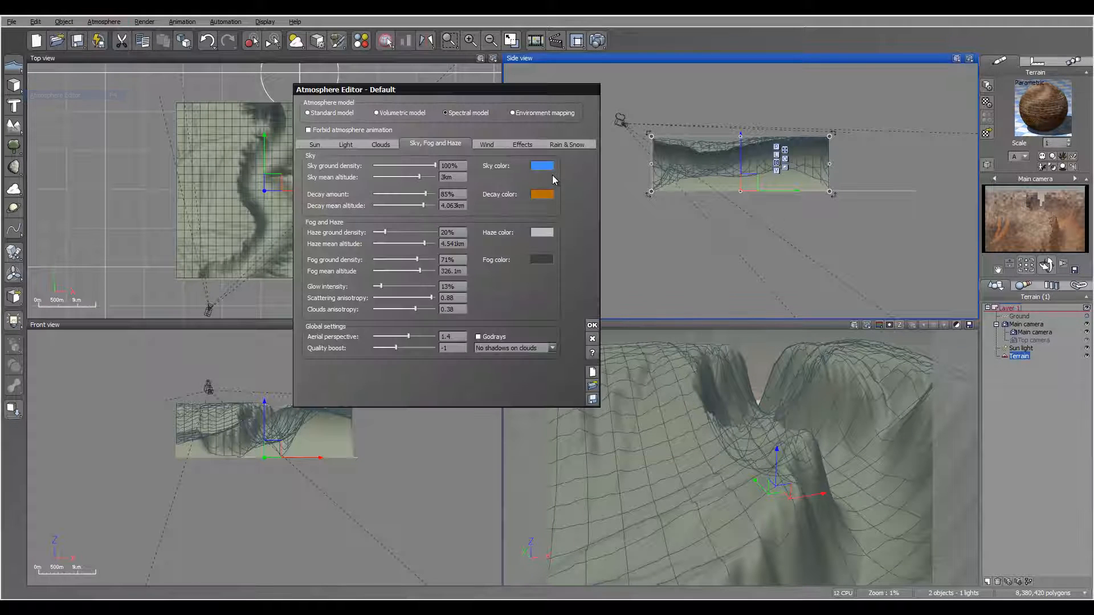
key("ctrl+shift+Tab")
key("Return")
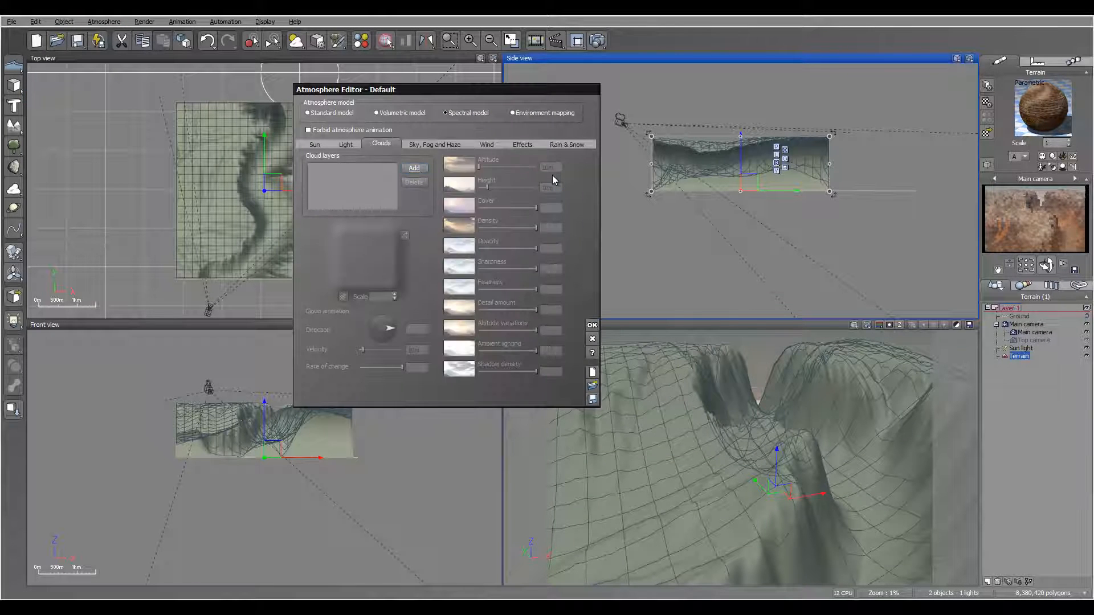
key("Left")
key("Left")
key("Left")
key("Left")
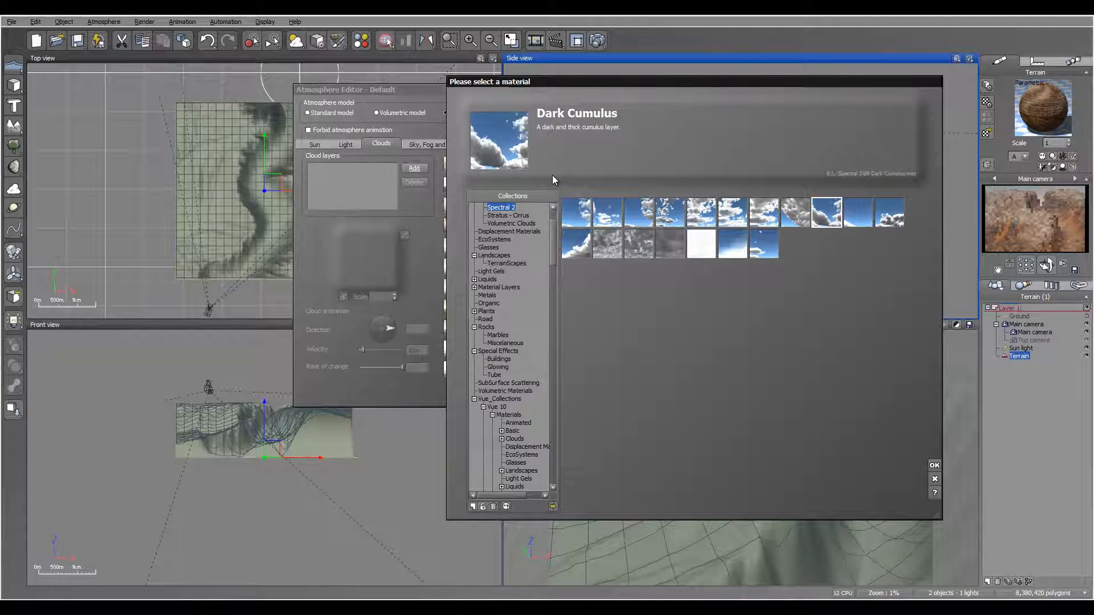
key("Return")
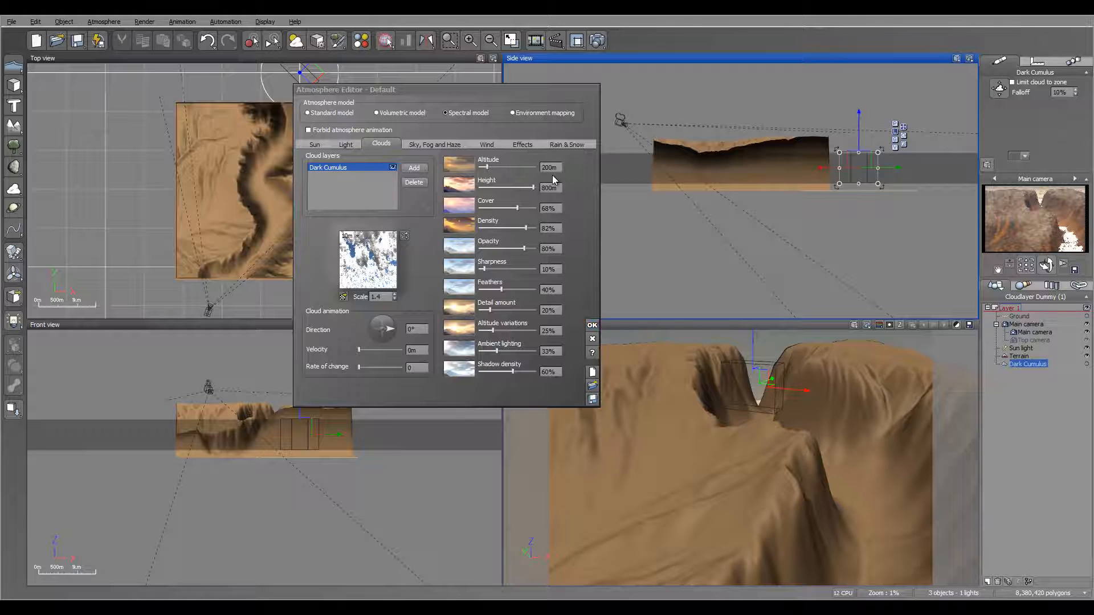
Raise the Dark Cumulus layer above the terrain and set its altitude variations to 100%, shadow density to 28% and scale to 2
mouse_move(859, 114)
left_mouse_down()
mouse_move(859, 58)
mouse_move(859, 68)
left_mouse_up()
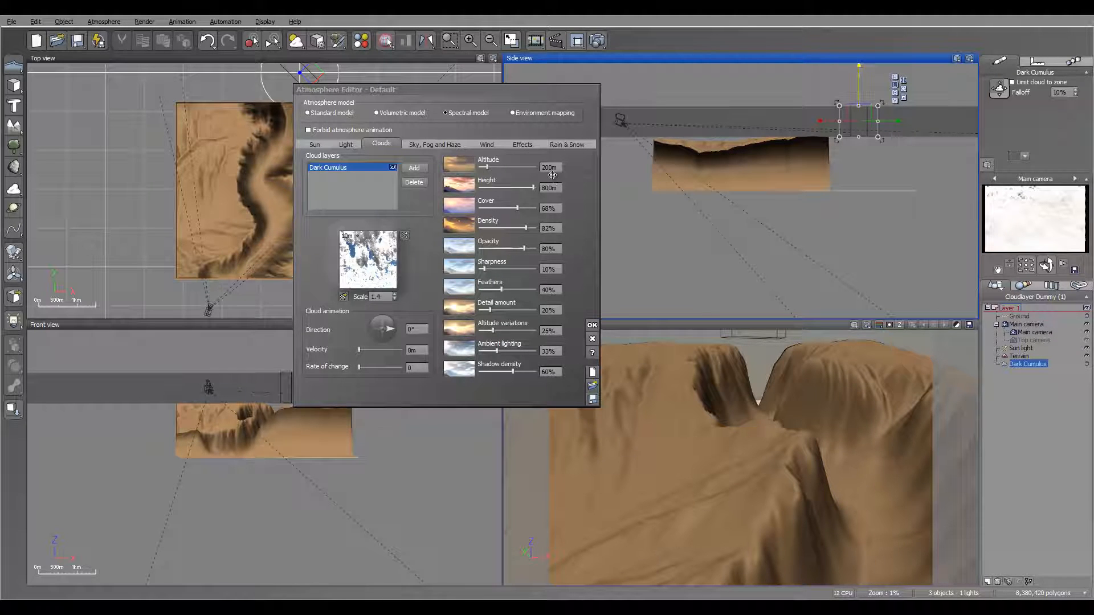
left_click_drag(859, 67, 858, 51)
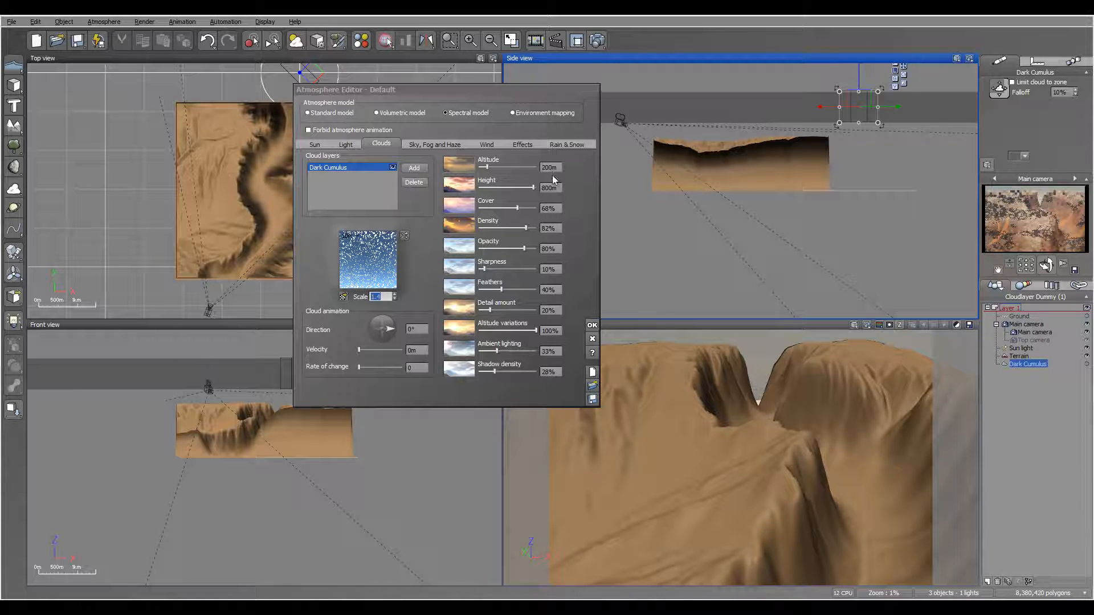
type("2")
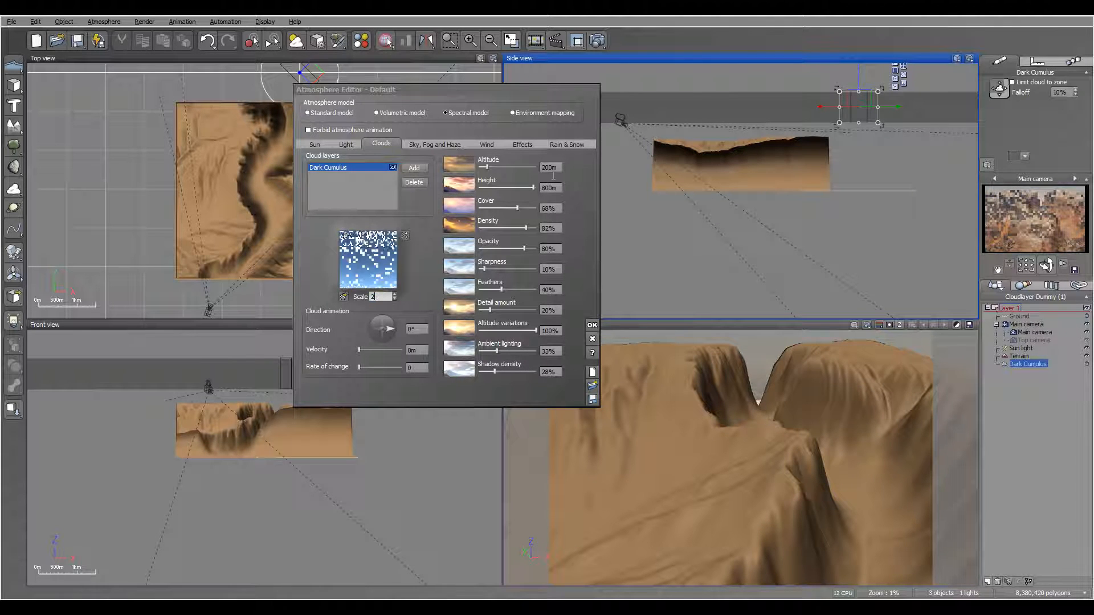
key("Return")
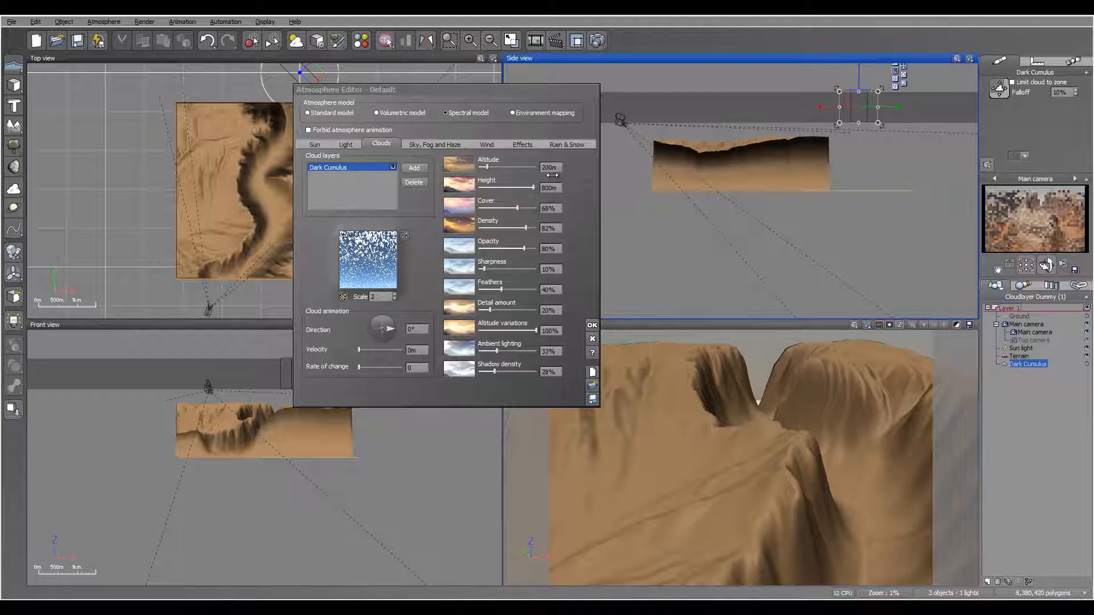
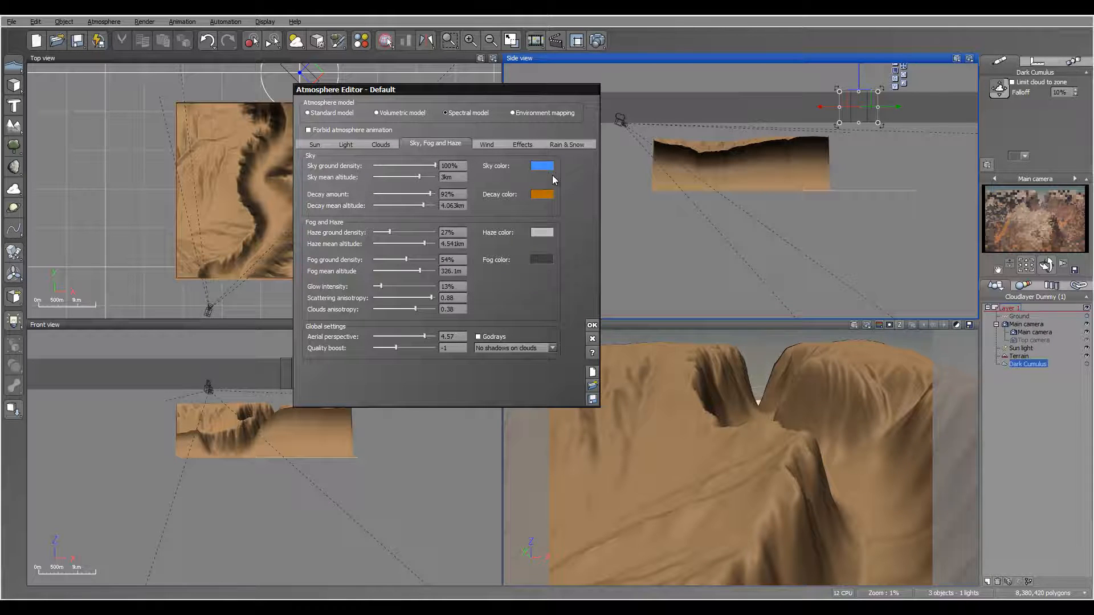
Set decay amount to 92%, haze ground density to 27%, fog ground density to 54% and aerial perspective to 4.57, and accept the atmosphere
left_click(592, 326)
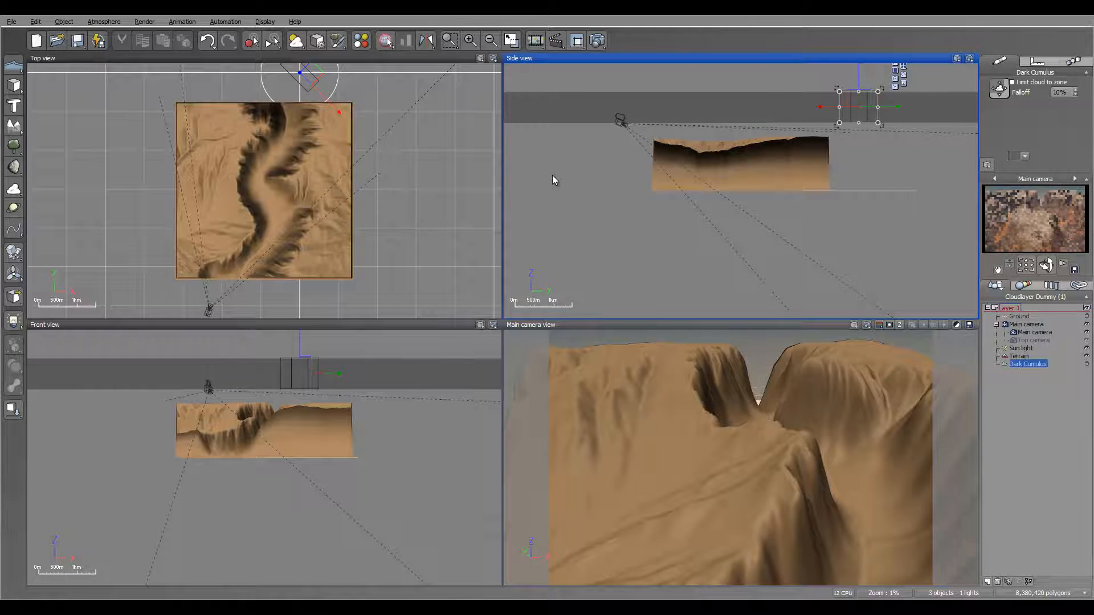
Move the sun light over the terrain, at a height slightly above the cloud layer
left_click(1021, 348)
mouse_move(263, 188)
right_mouse_down()
mouse_move(364, 205)
mouse_move(386, 240)
right_mouse_up()
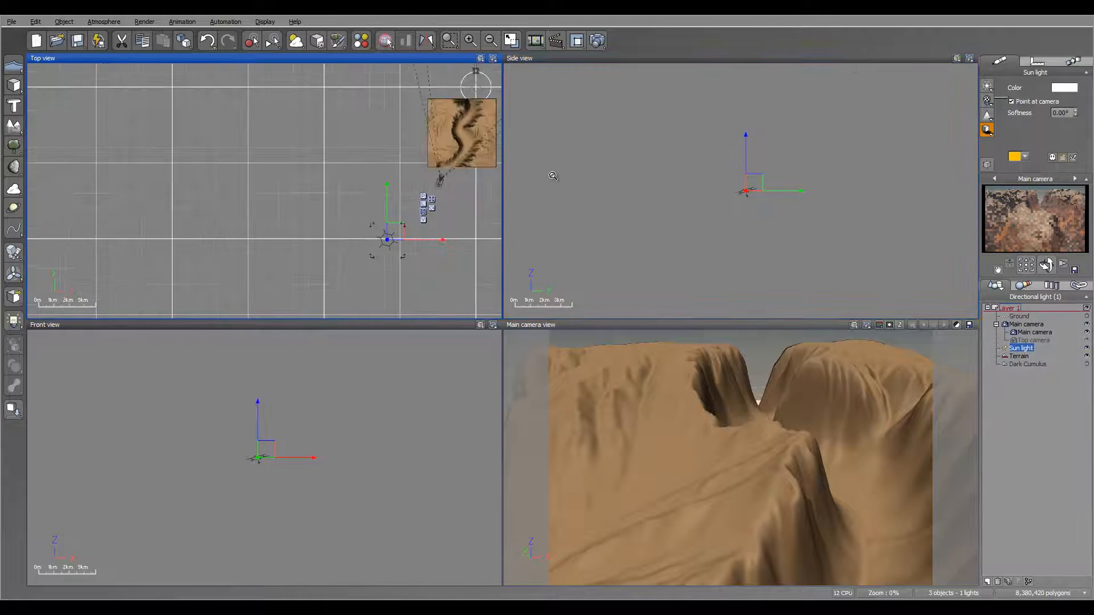
mouse_move(395, 231)
left_mouse_down()
mouse_move(471, 169)
mouse_move(458, 155)
left_mouse_up()
right_click_drag(459, 156, 285, 188)
right_click_drag(741, 211, 732, 152)
scroll(732, 152, "down", 4)
left_click_drag(732, 151, 741, 221)
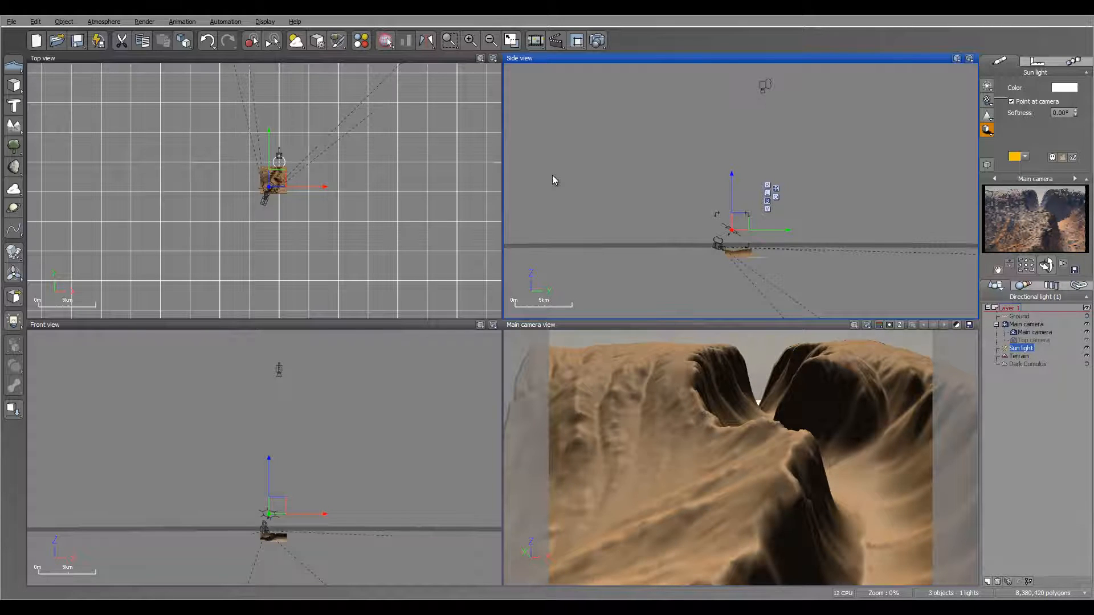
Shift the sun light sideways in the top view, away from the canyon and close to the terrain's left edge
scroll(552, 175, "up", 8)
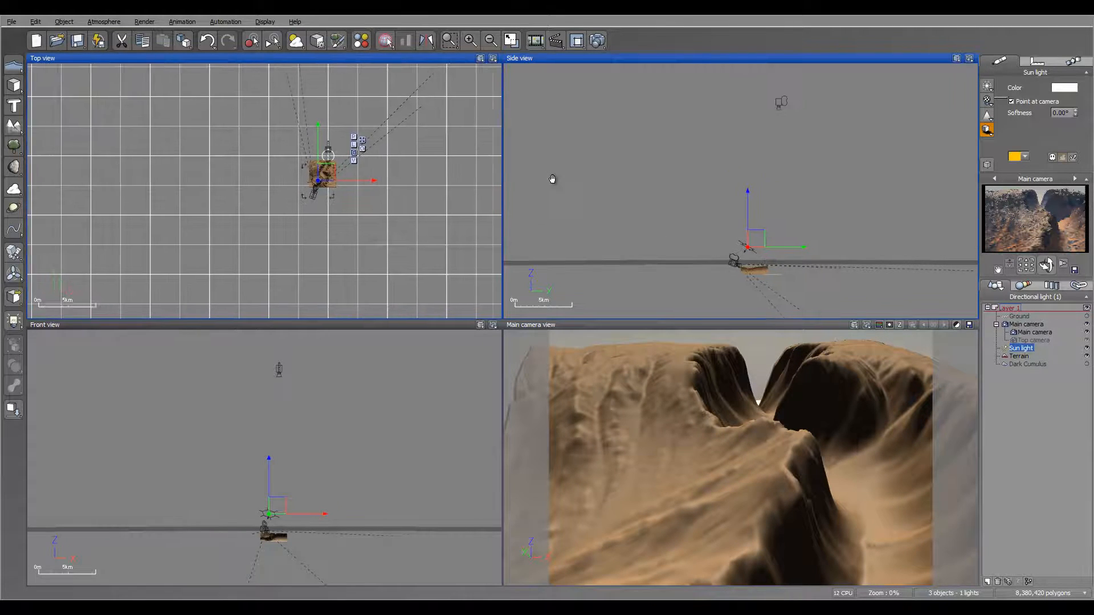
scroll(552, 175, "up", 3)
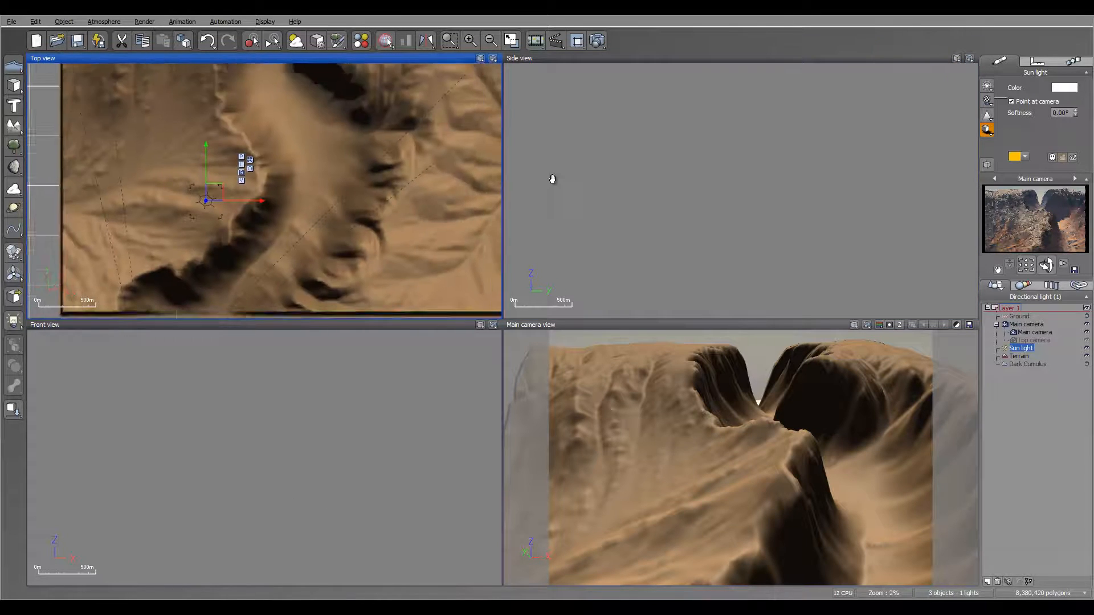
mouse_move(208, 133)
left_mouse_down()
mouse_move(240, 150)
mouse_move(159, 131)
left_mouse_up()
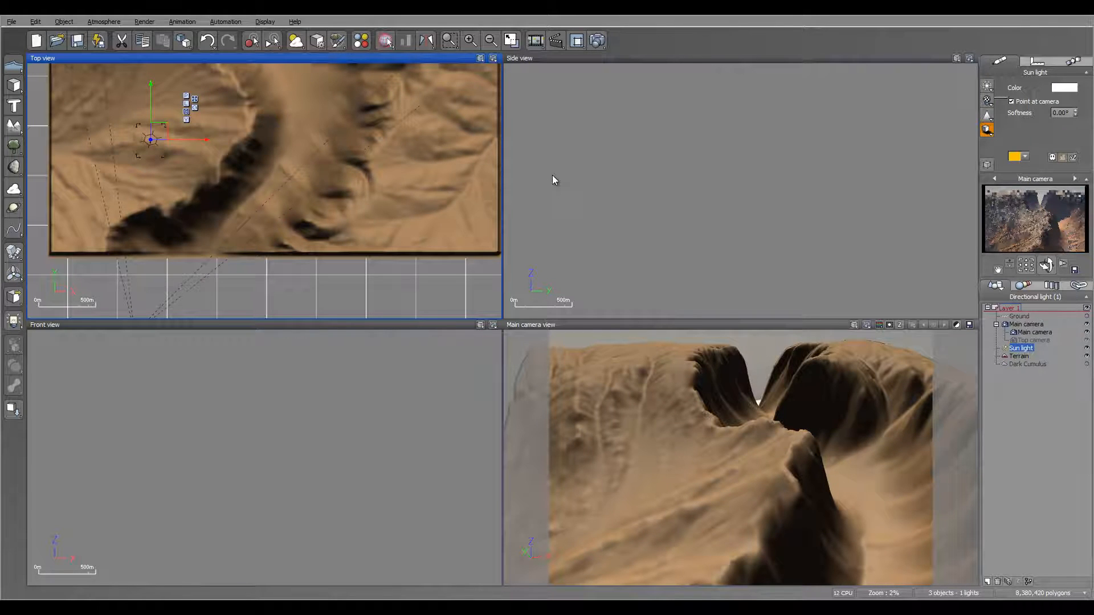
middle_click_drag(159, 130, 268, 113)
left_click_drag(268, 113, 236, 115)
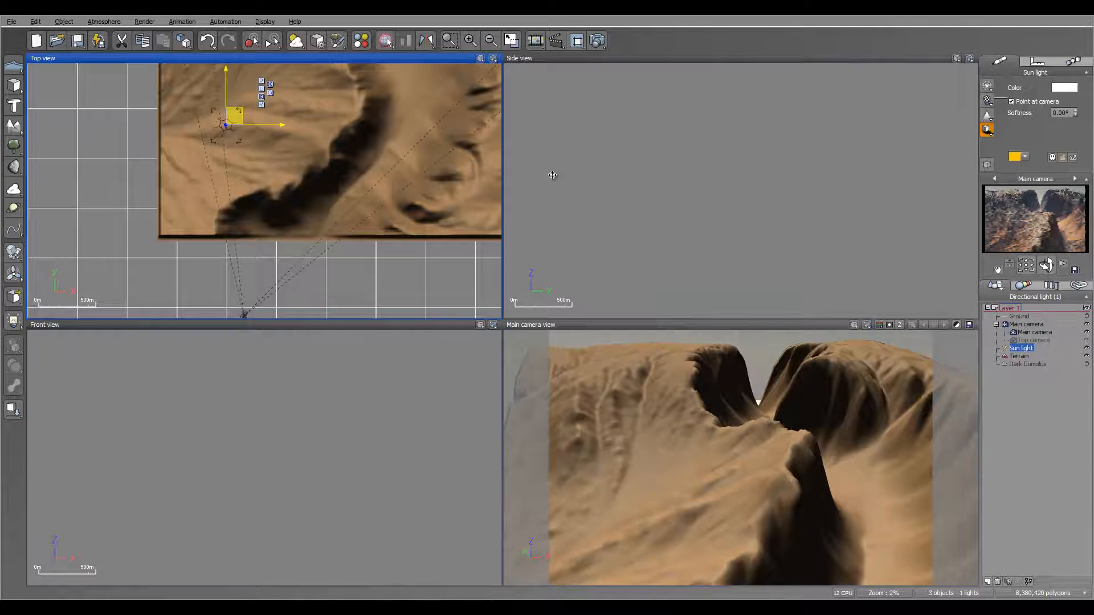
mouse_move(234, 116)
left_mouse_down()
mouse_move(180, 122)
mouse_move(191, 121)
left_mouse_up()
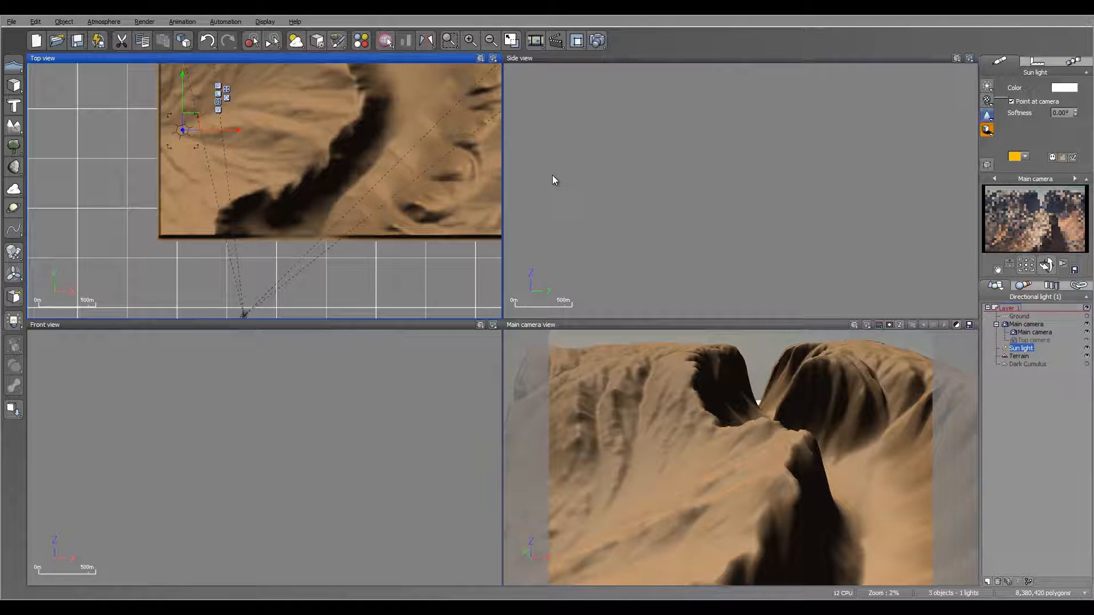
Reduce the sun light's shadow density to 74% and render the main camera view
left_click(987, 130)
left_click(1020, 162)
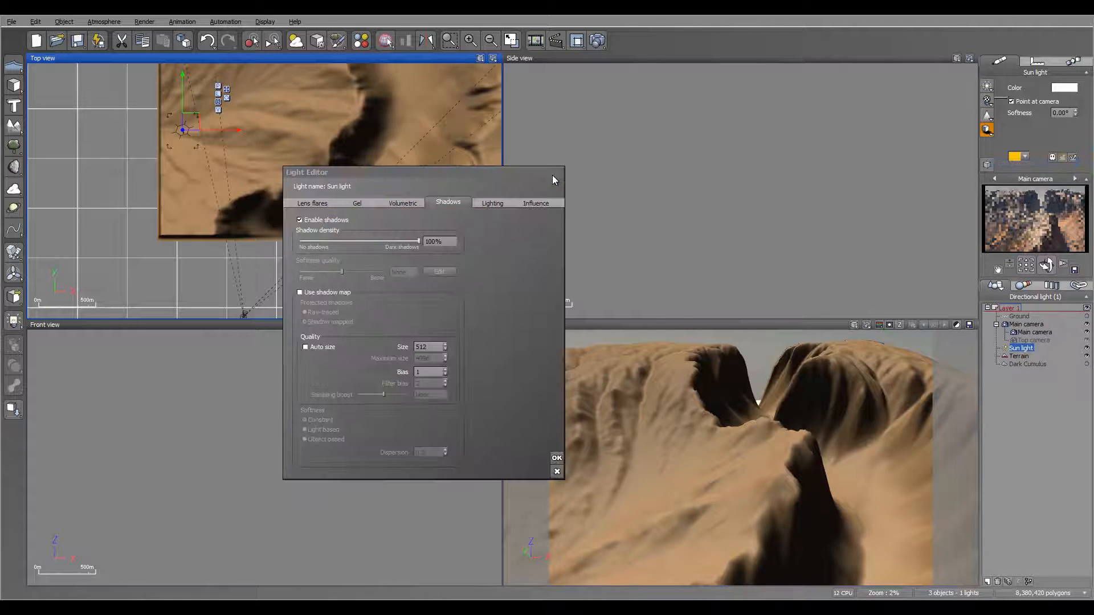
left_click_drag(419, 242, 403, 241)
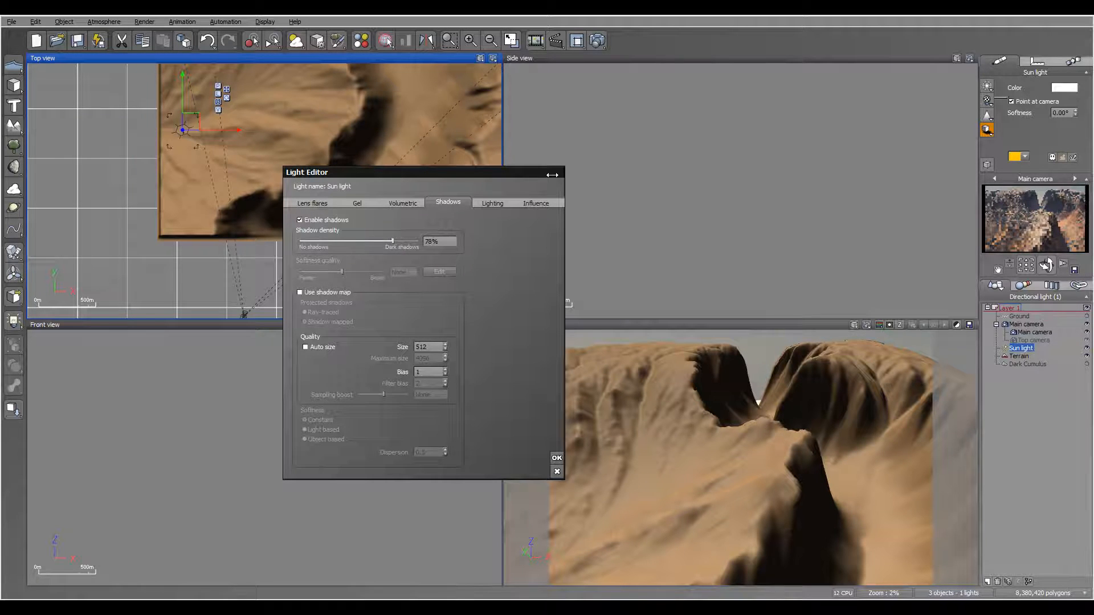
left_click_drag(393, 241, 391, 241)
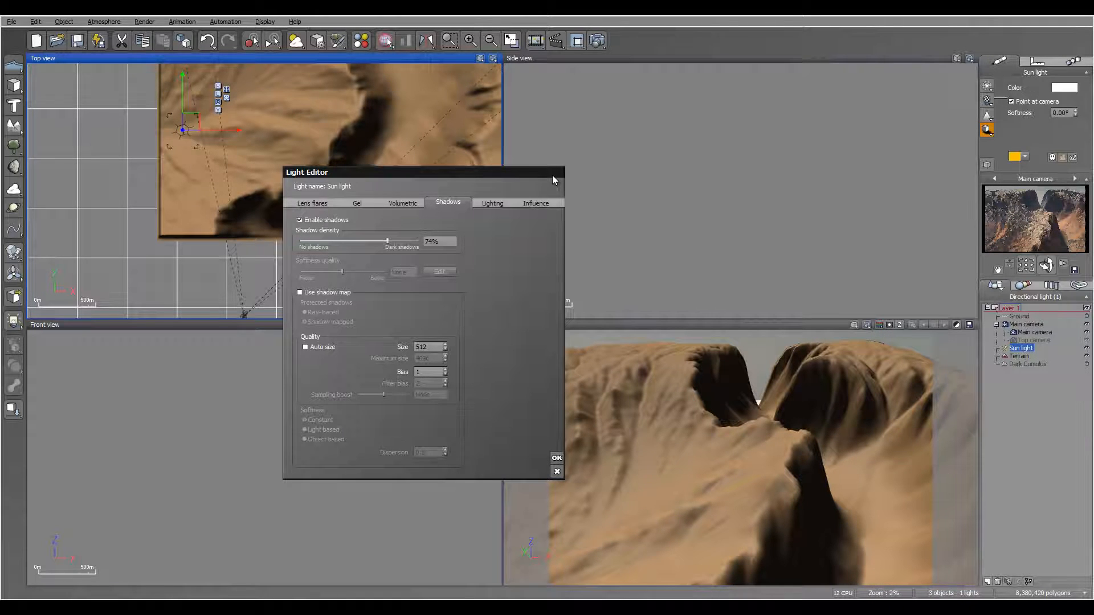
key("Return")
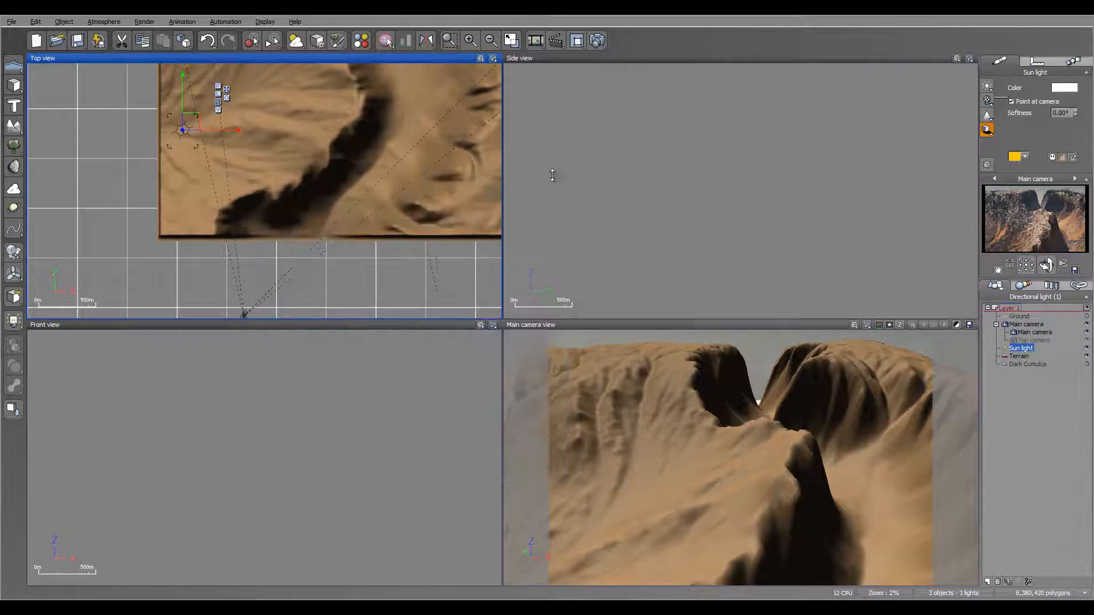
key("ctrl+F9")
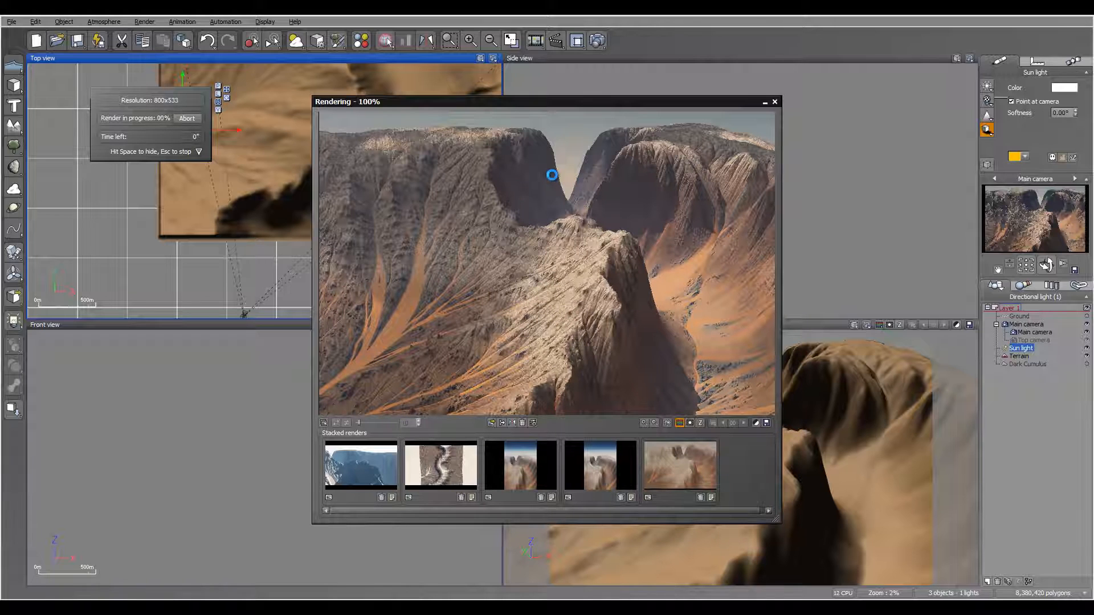
Dismiss the finished render and set the atmosphere's aerial perspective to 7.76 and quality boost to 0.17
key("Return")
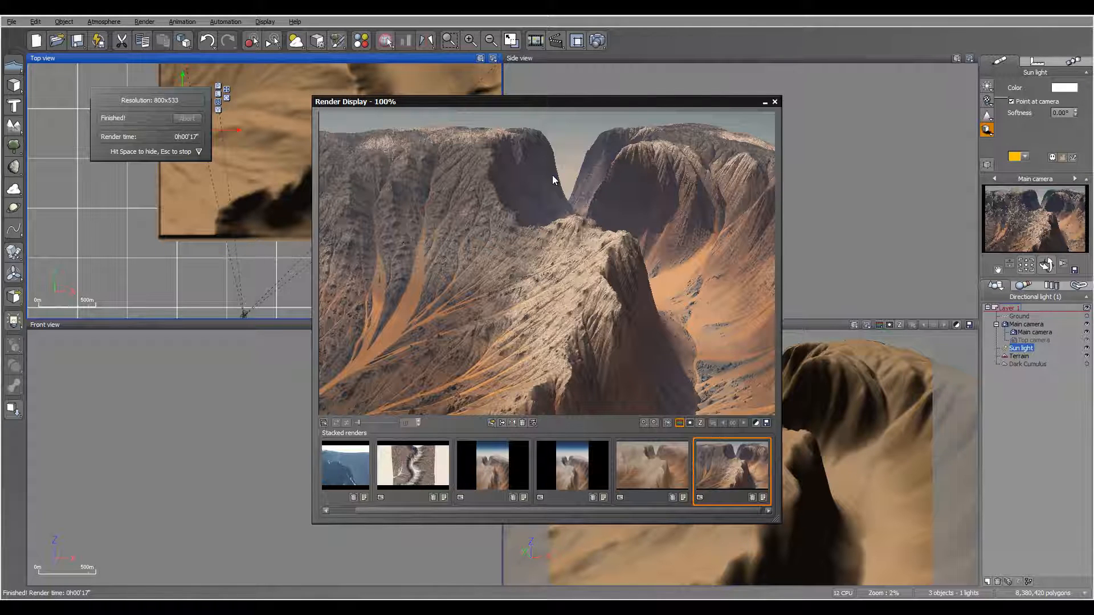
key("space")
key("alt+a")
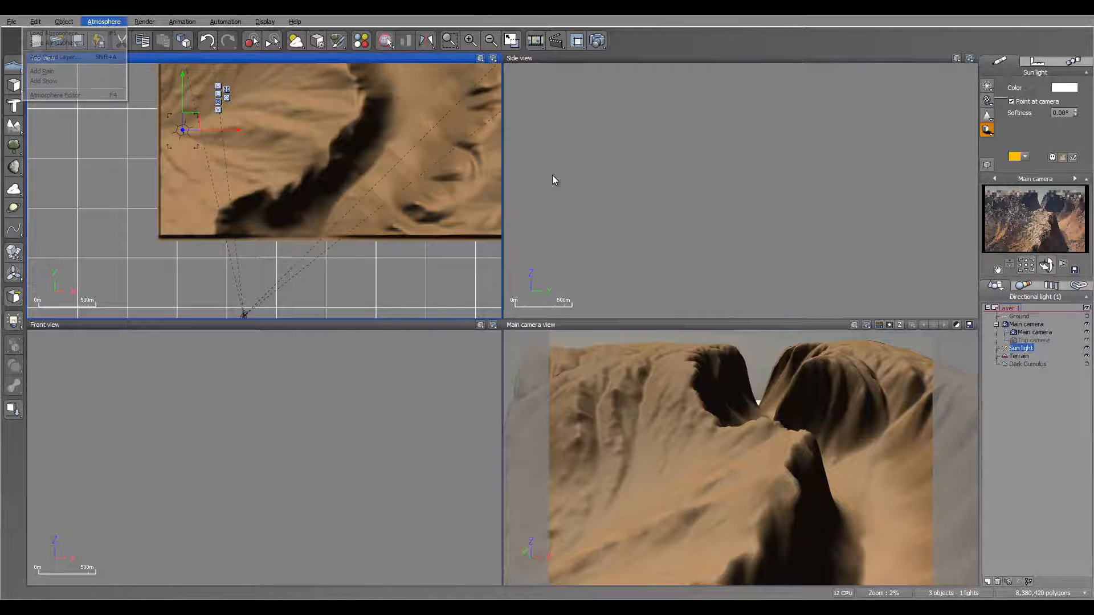
key("Up")
key("Return")
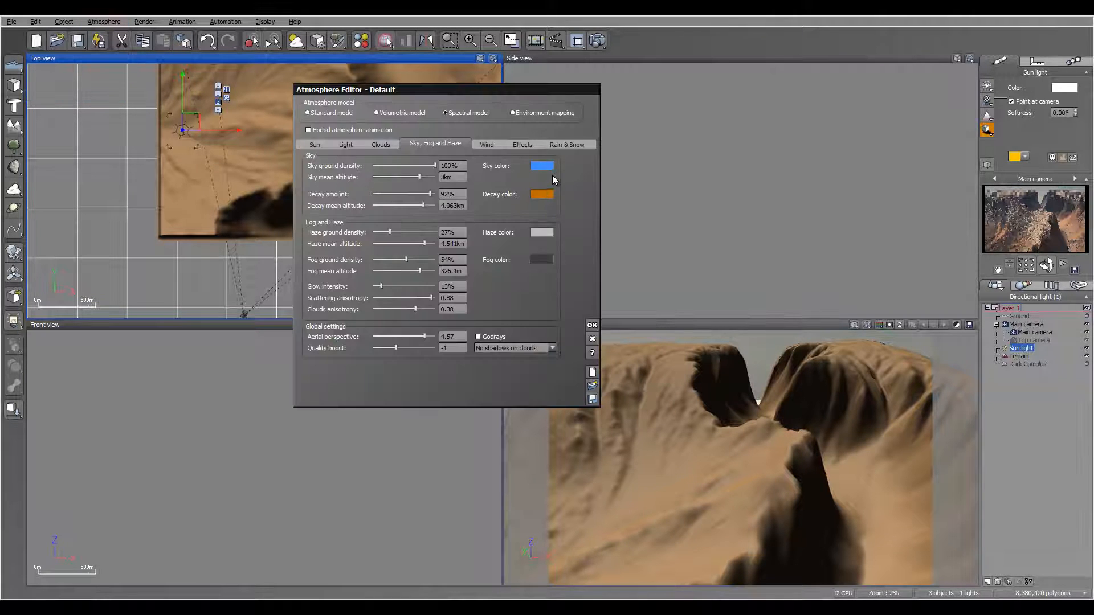
type("10")
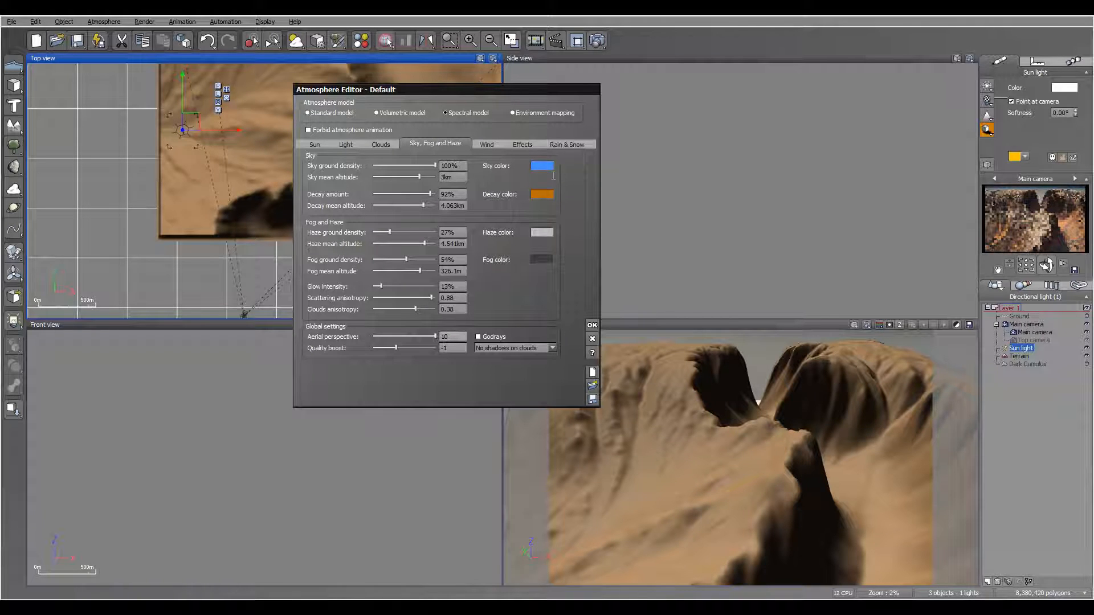
type("0.46")
key("Return")
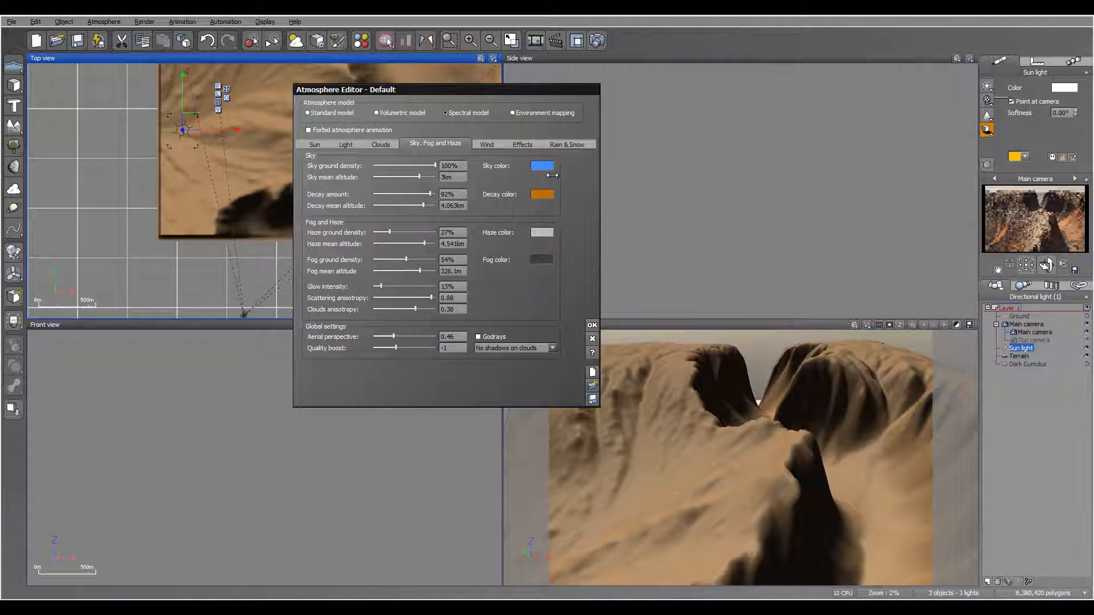
mouse_move(394, 336)
left_mouse_down()
mouse_move(435, 337)
mouse_move(405, 347)
left_mouse_up()
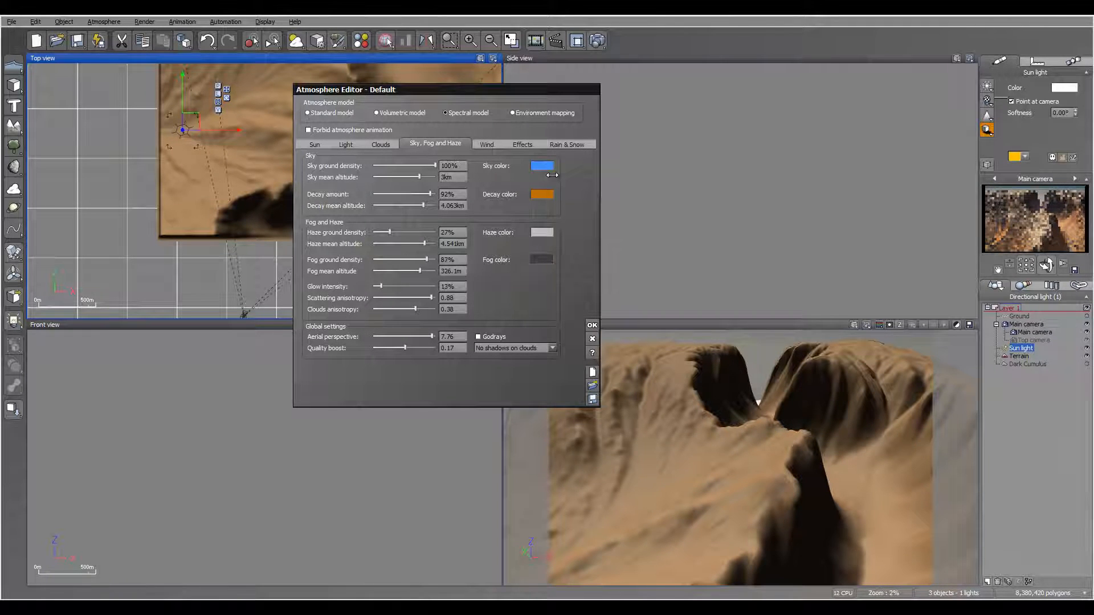
Set fog ground density to 85%, haze ground density to 56%, glow intensity to 19% and scattering anisotropy to 0.82
left_click_drag(427, 260, 428, 259)
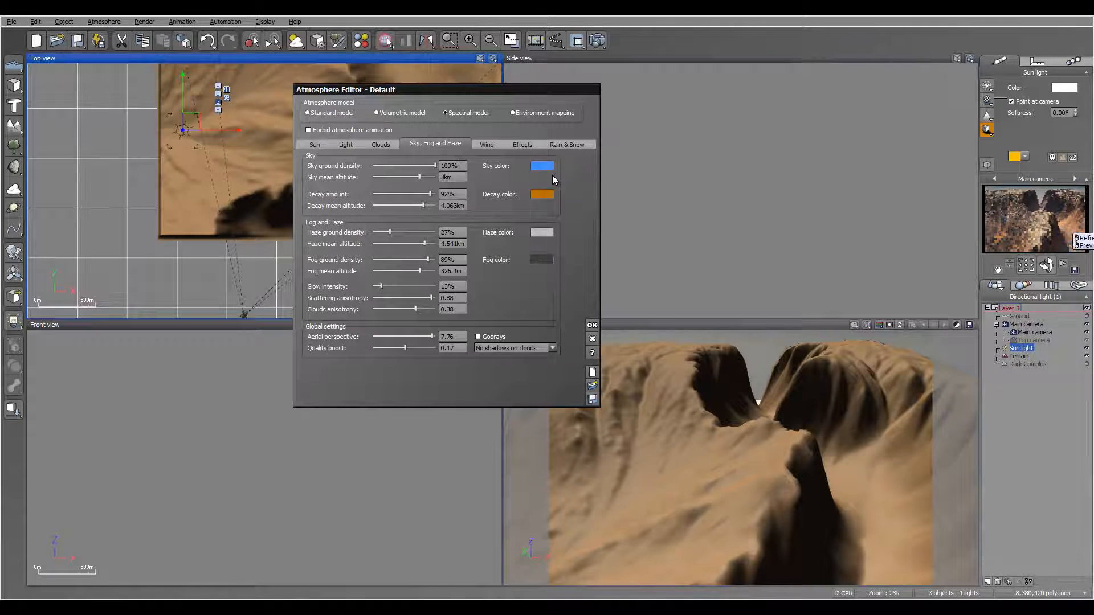
left_click_drag(428, 259, 426, 260)
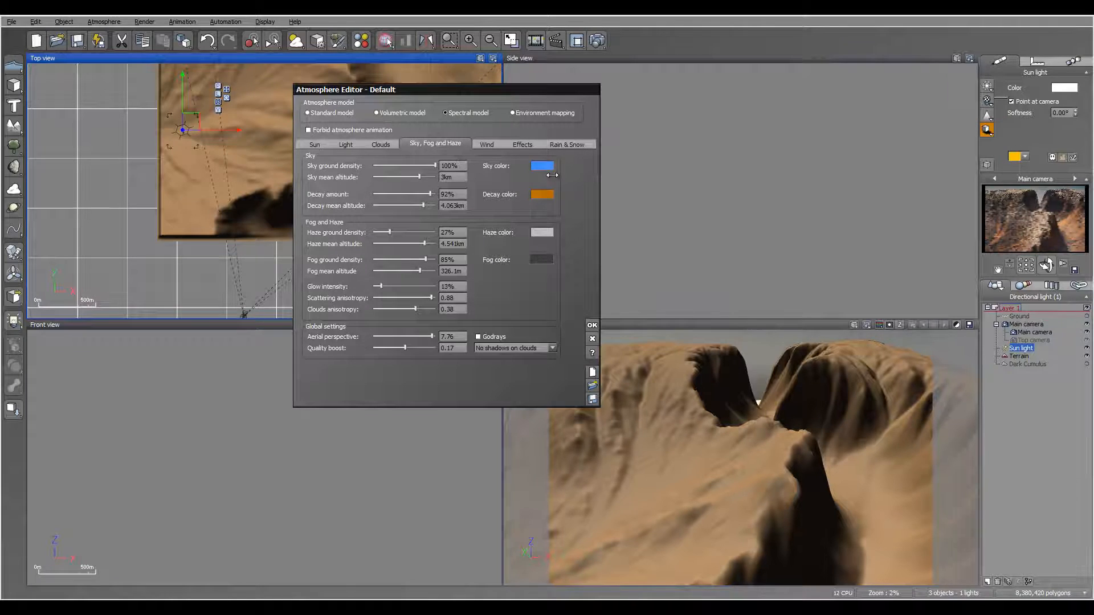
left_click_drag(431, 298, 386, 286)
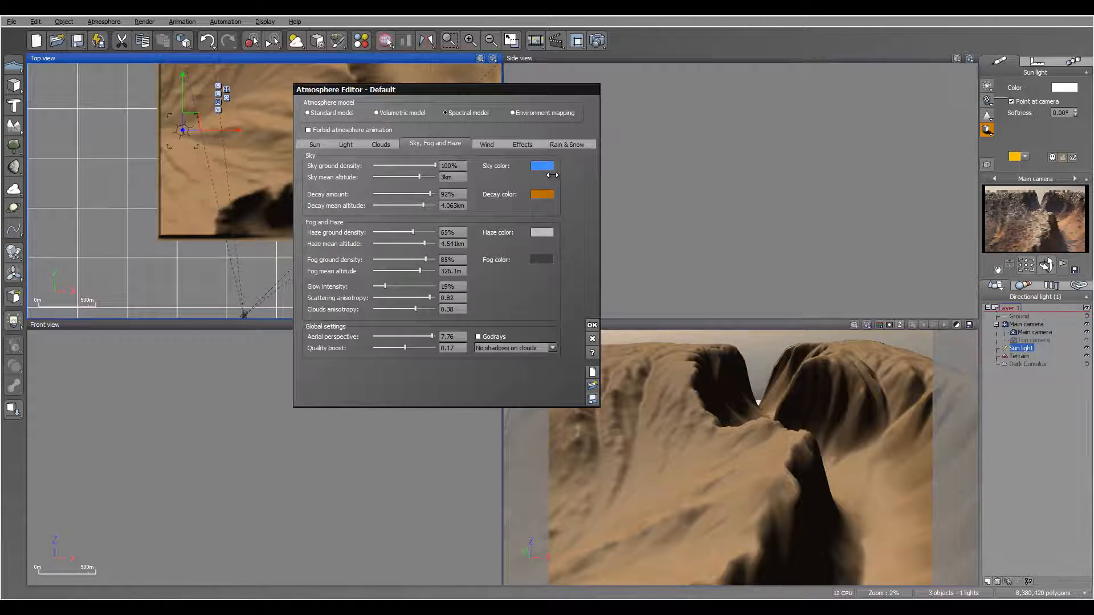
mouse_move(414, 232)
left_mouse_down()
mouse_move(374, 233)
mouse_move(408, 233)
left_mouse_up()
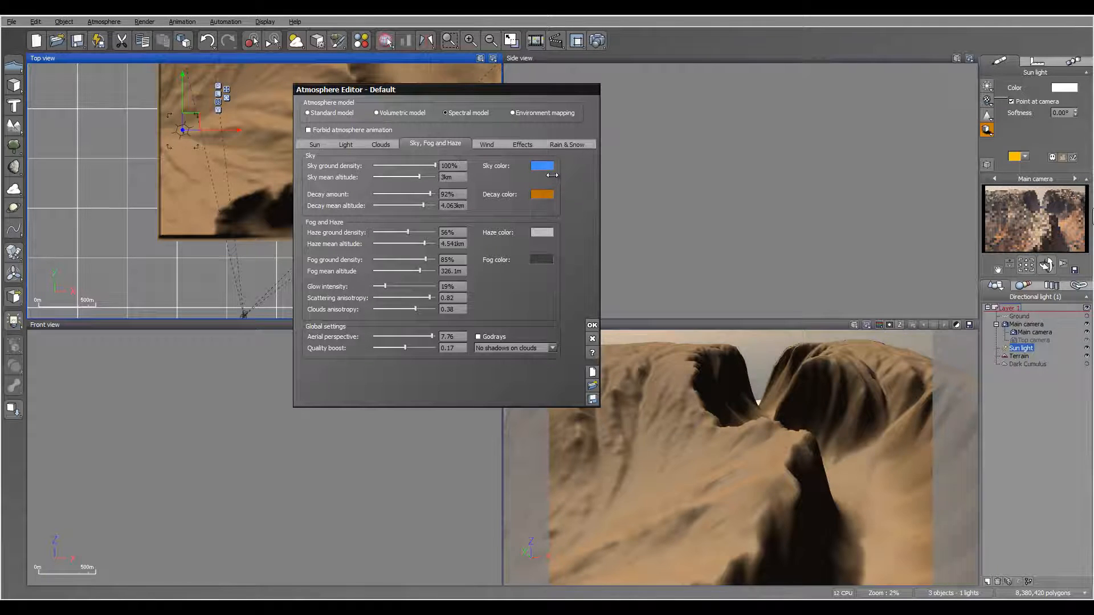
Raise the sky mean altitude to 3.895 km and set aerial perspective to 1.43, checking with a brief test render
left_click_drag(419, 177, 422, 177)
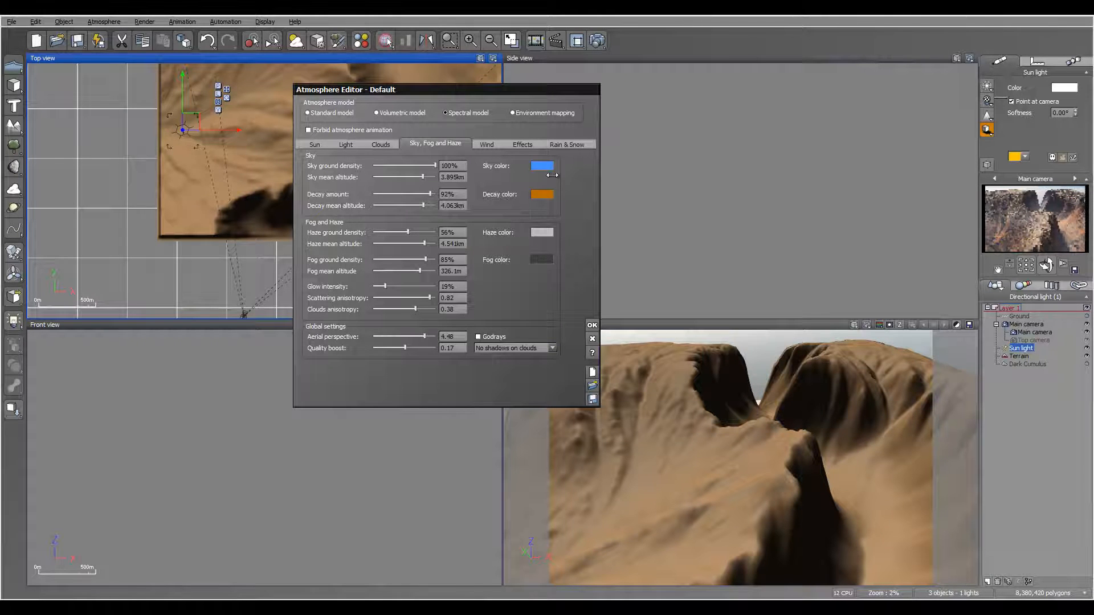
mouse_move(425, 337)
left_mouse_down()
mouse_move(412, 337)
mouse_move(423, 337)
left_mouse_up()
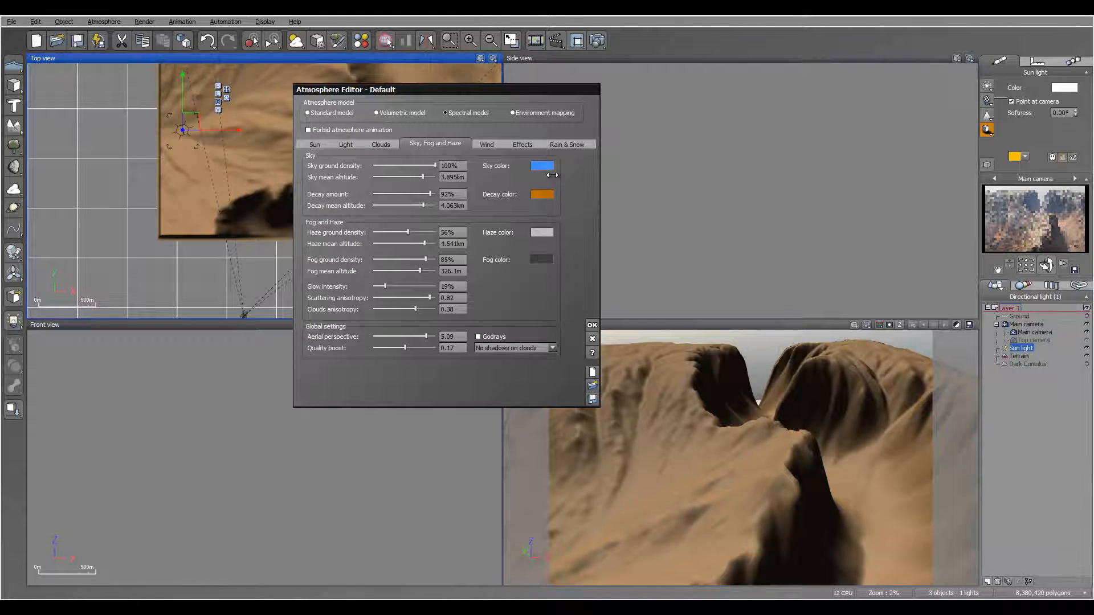
key("ctrl+F9")
left_click_drag(426, 336, 390, 336)
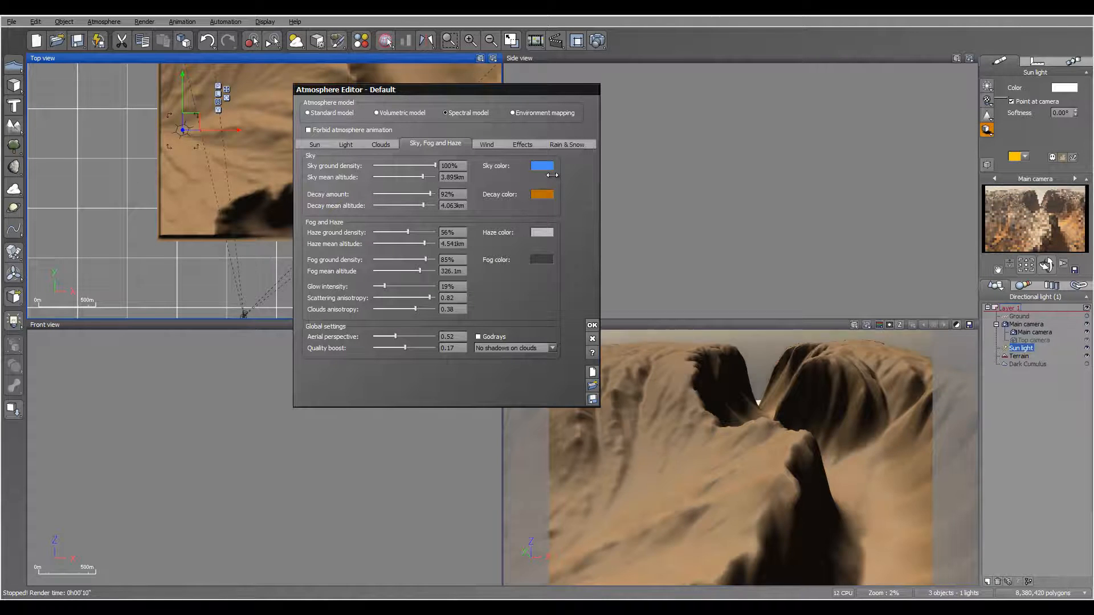
left_click_drag(391, 336, 408, 336)
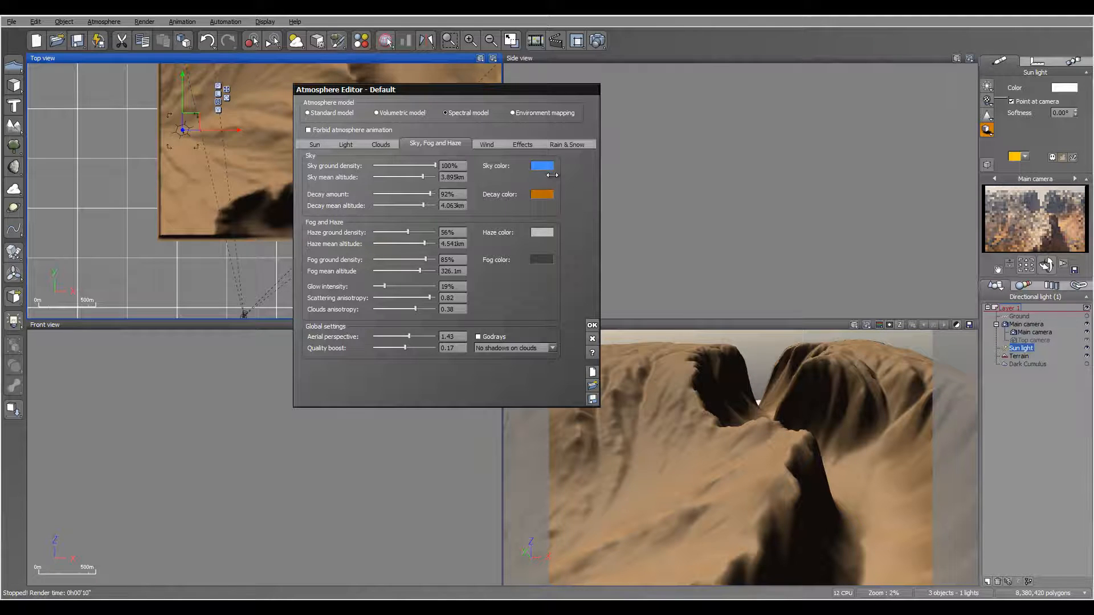
Set haze ground density to 72%, fog ground density to 66%, fog mean altitude to 502.8 m and glow intensity to 13%, and accept the atmosphere
left_click_drag(409, 232, 414, 260)
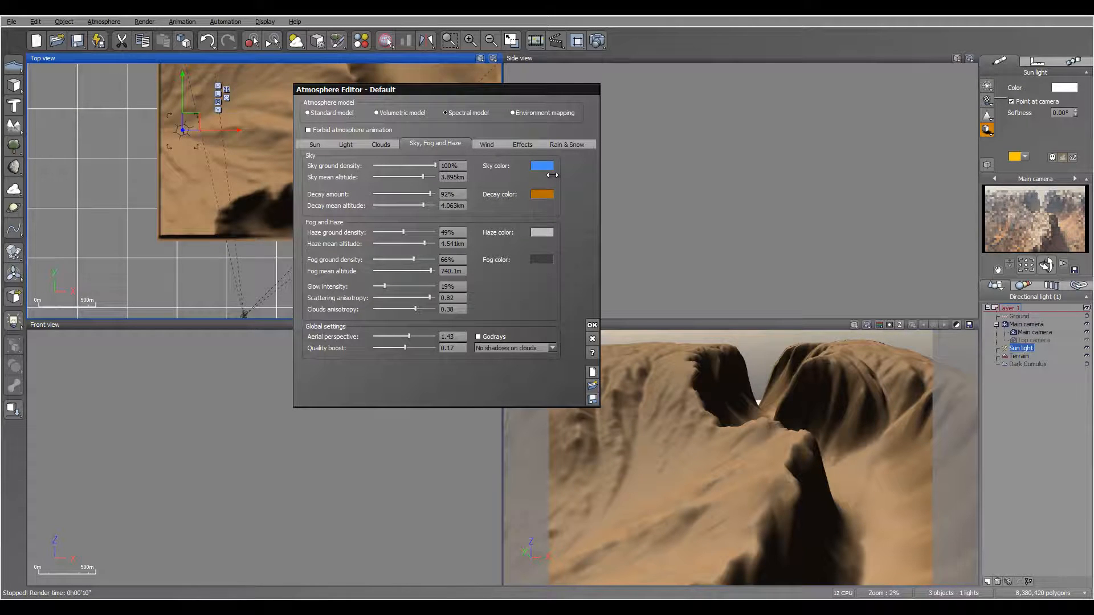
left_click_drag(431, 272, 381, 286)
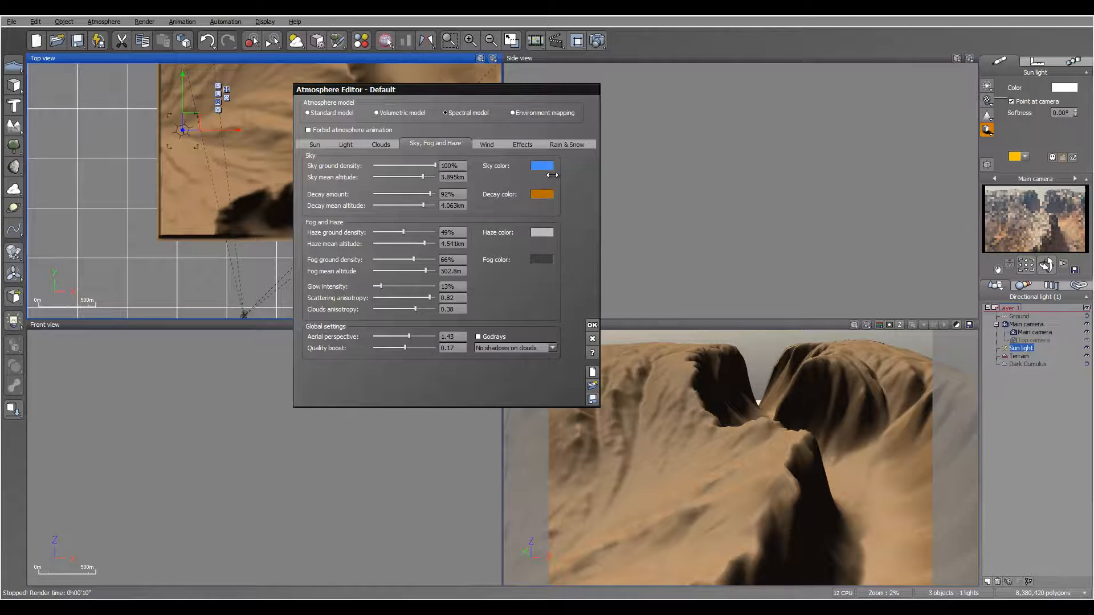
mouse_move(403, 232)
left_mouse_down()
mouse_move(387, 232)
mouse_move(418, 232)
left_mouse_up()
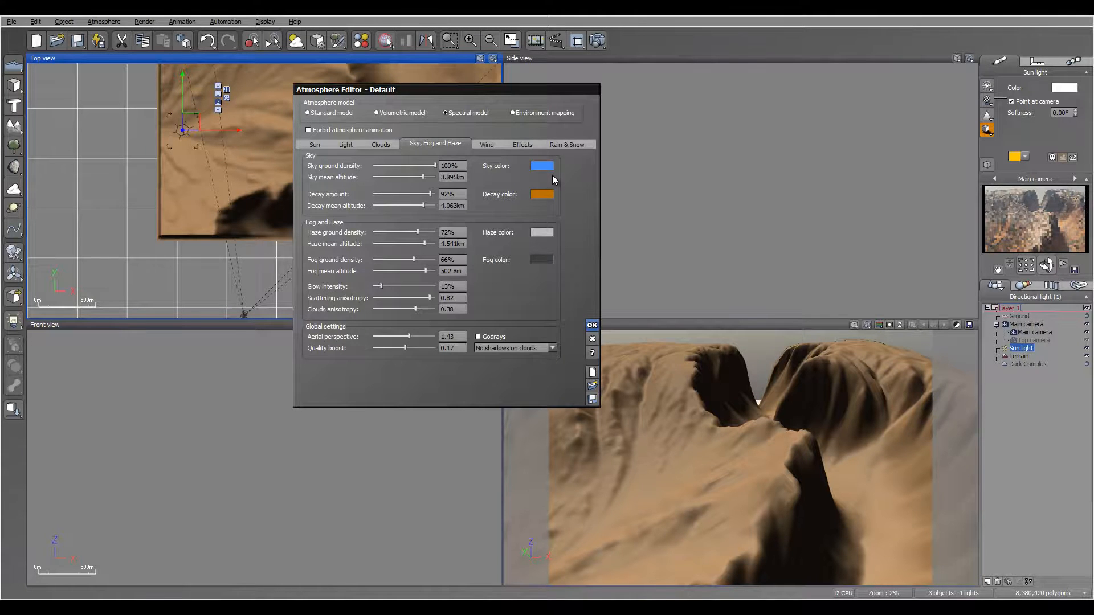
key("Return")
Render the main camera view at Final quality and 1600x1067 resolution, accepting the default post render options
key("ctrl+F9")
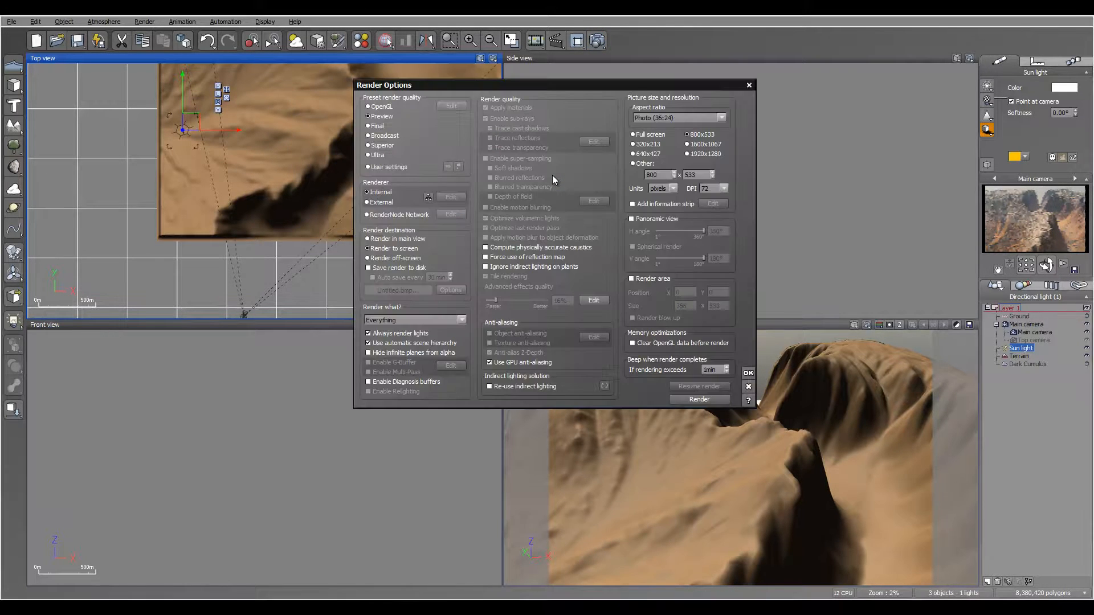
key("Down")
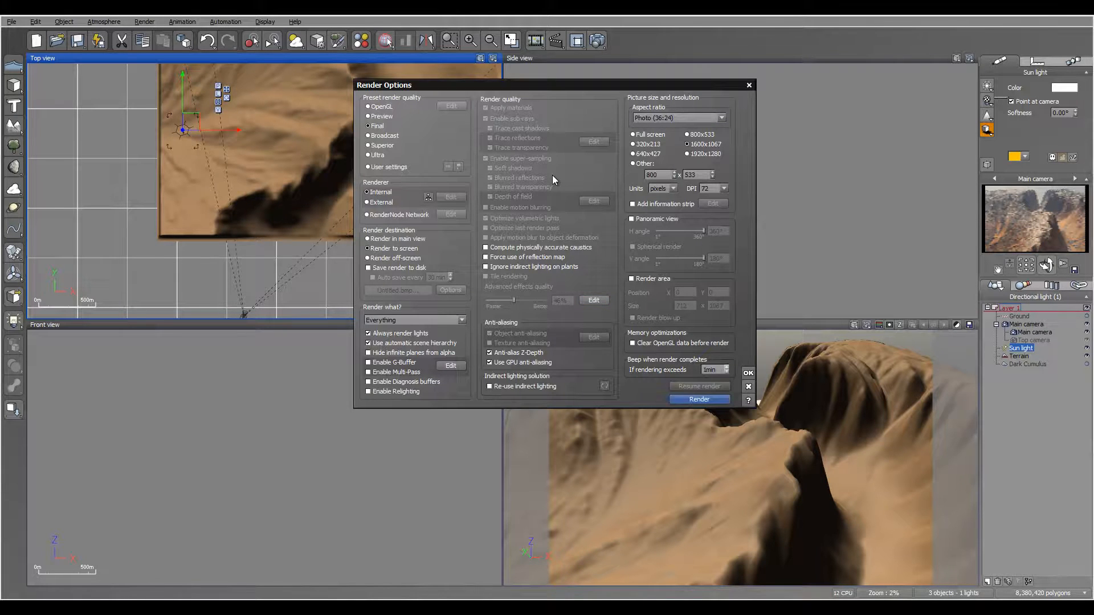
key("Return")
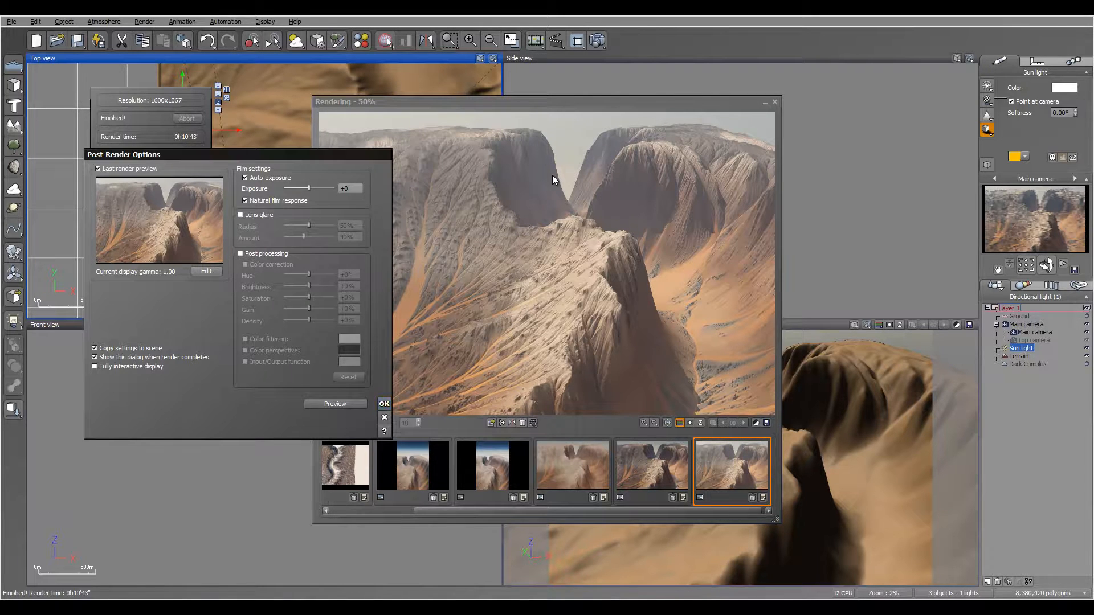
key("Return")
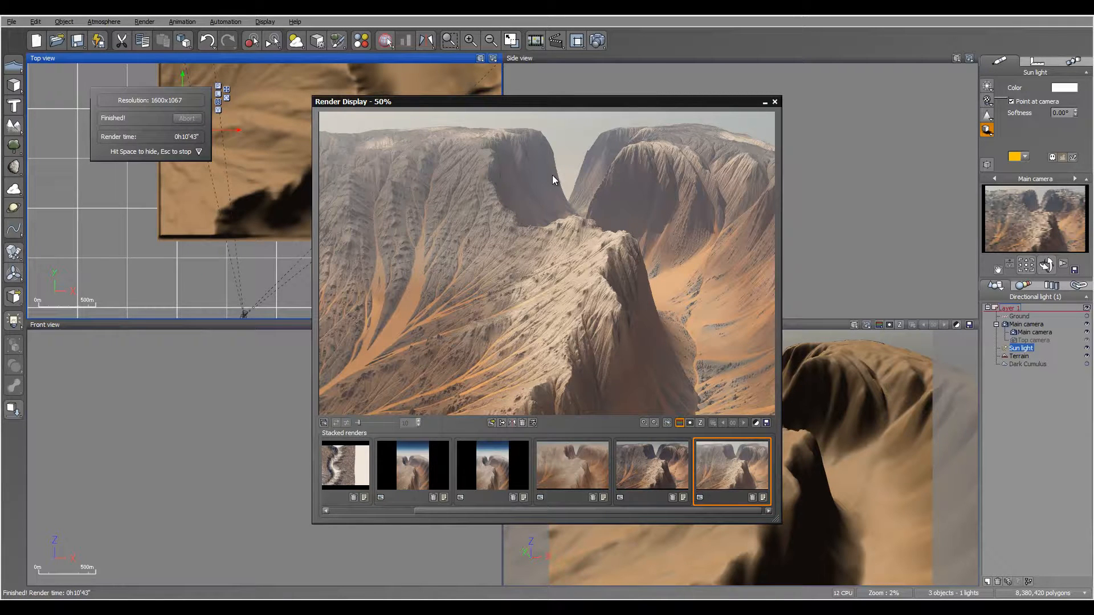